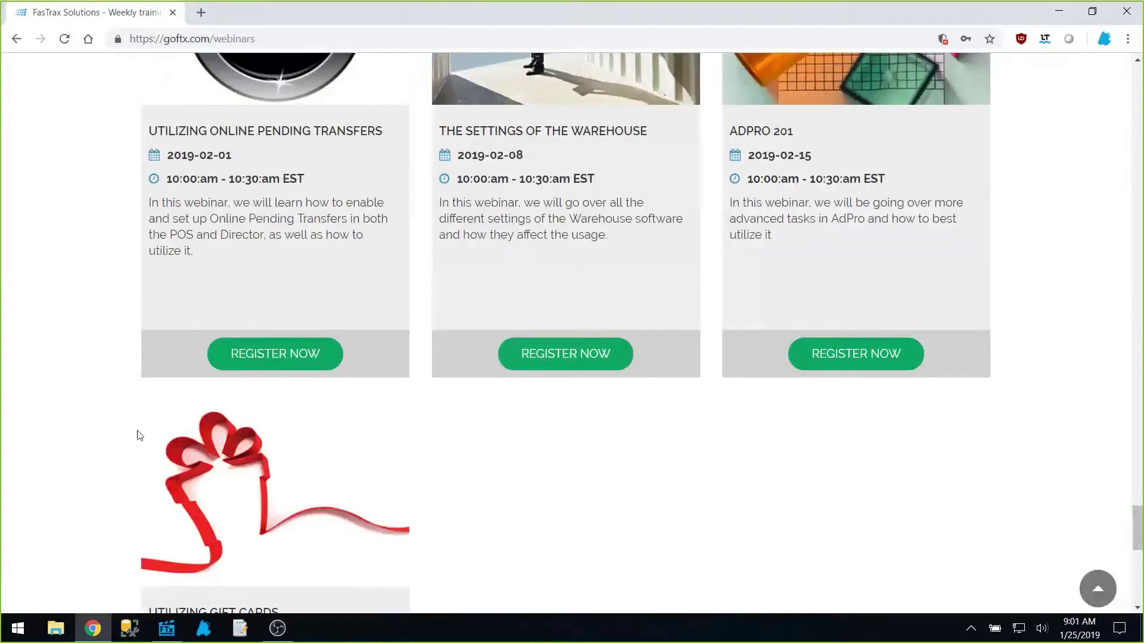
# Step: Switch to FasTrax Director and open the Item Sale Limits in the Maintenance section
pyautogui.click(166, 628)
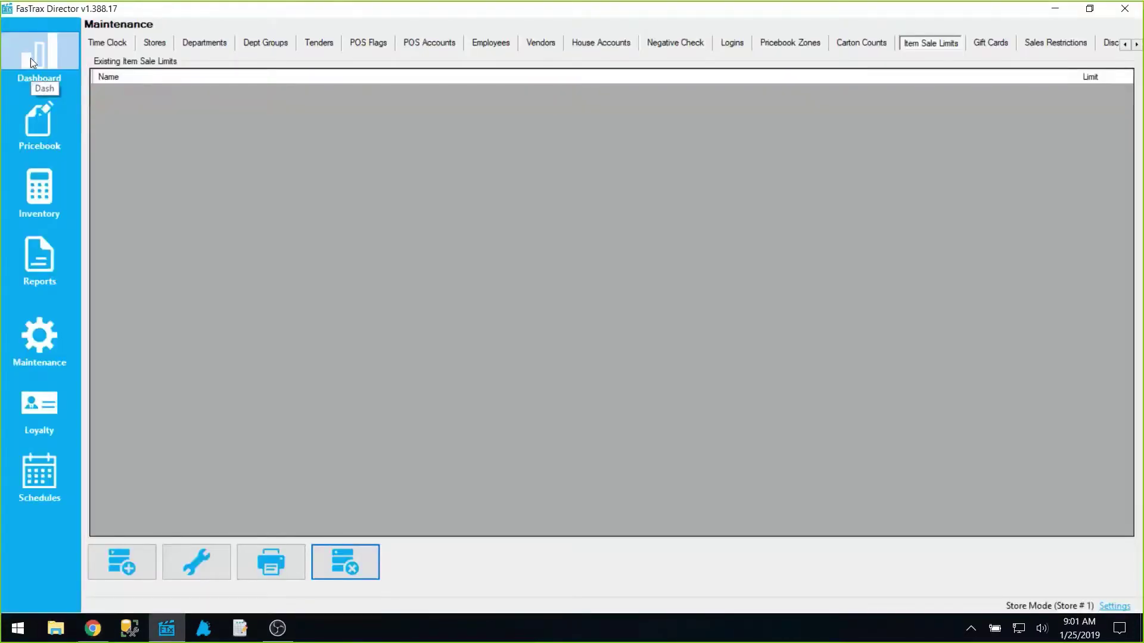
pyautogui.click(34, 345)
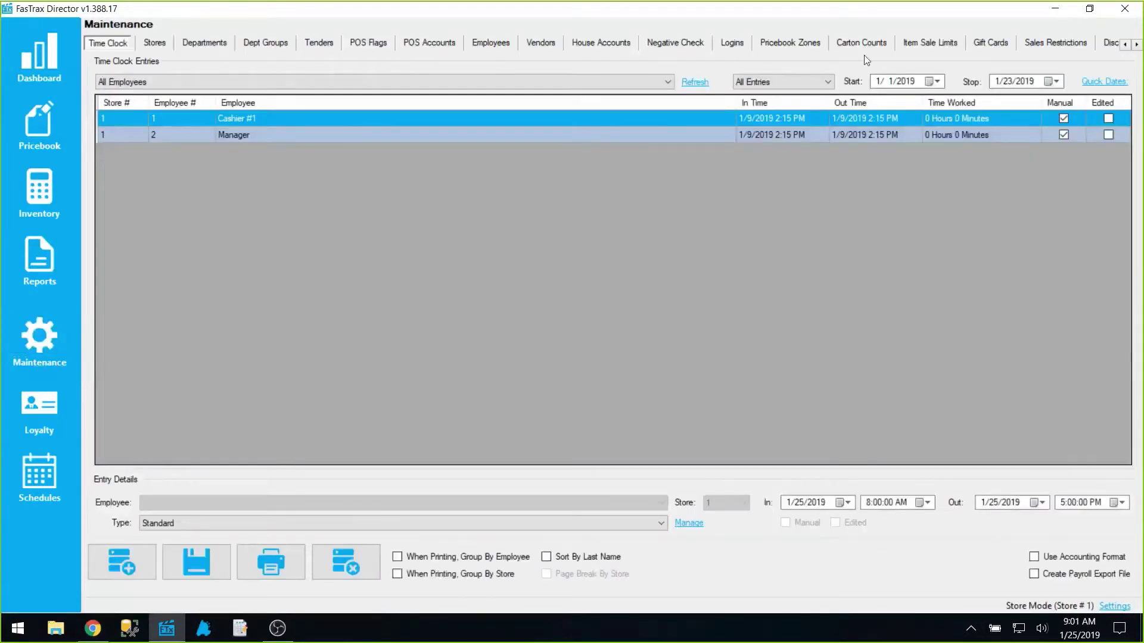
pyautogui.click(929, 45)
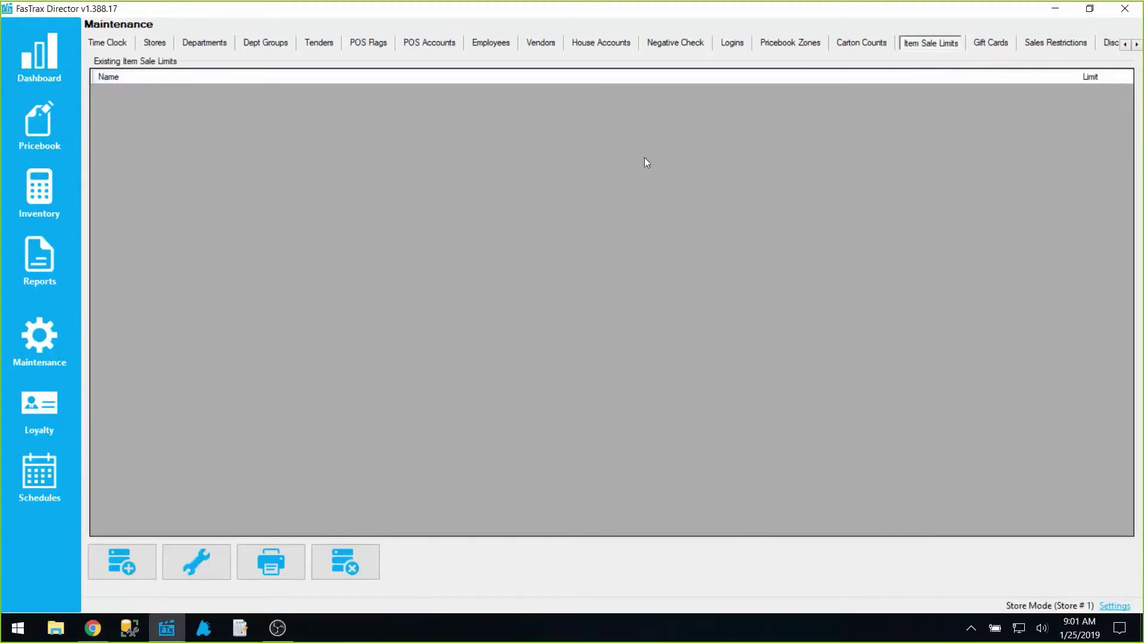
# Step: Switch to the point of sale, log in by keypad with the employee ID and password, and open the POS
pyautogui.click(203, 628)
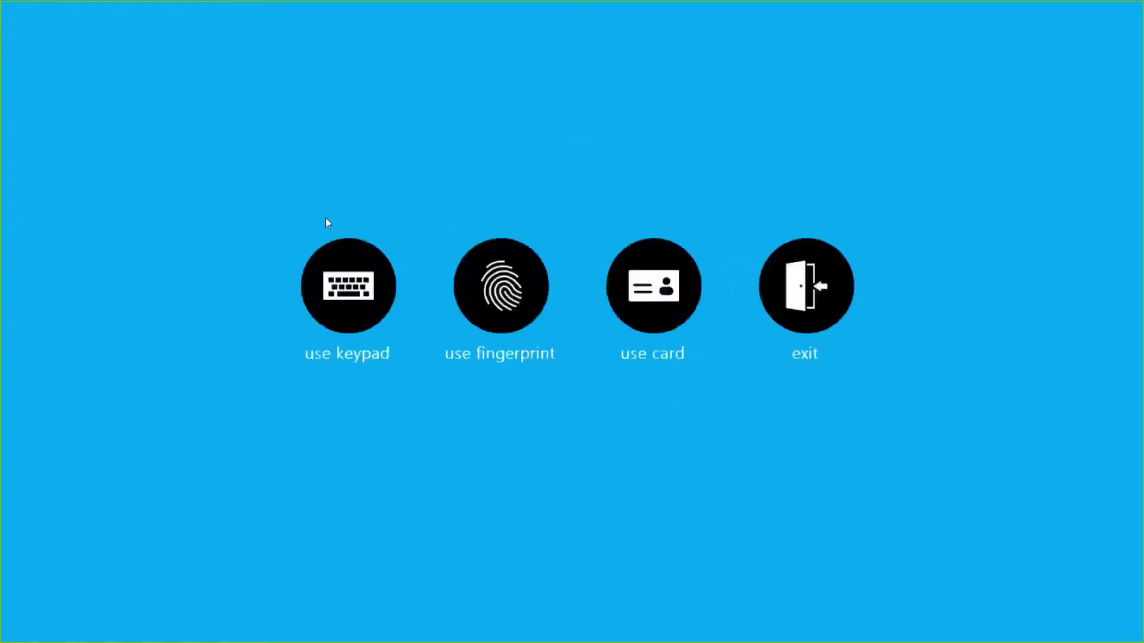
pyautogui.click(386, 279)
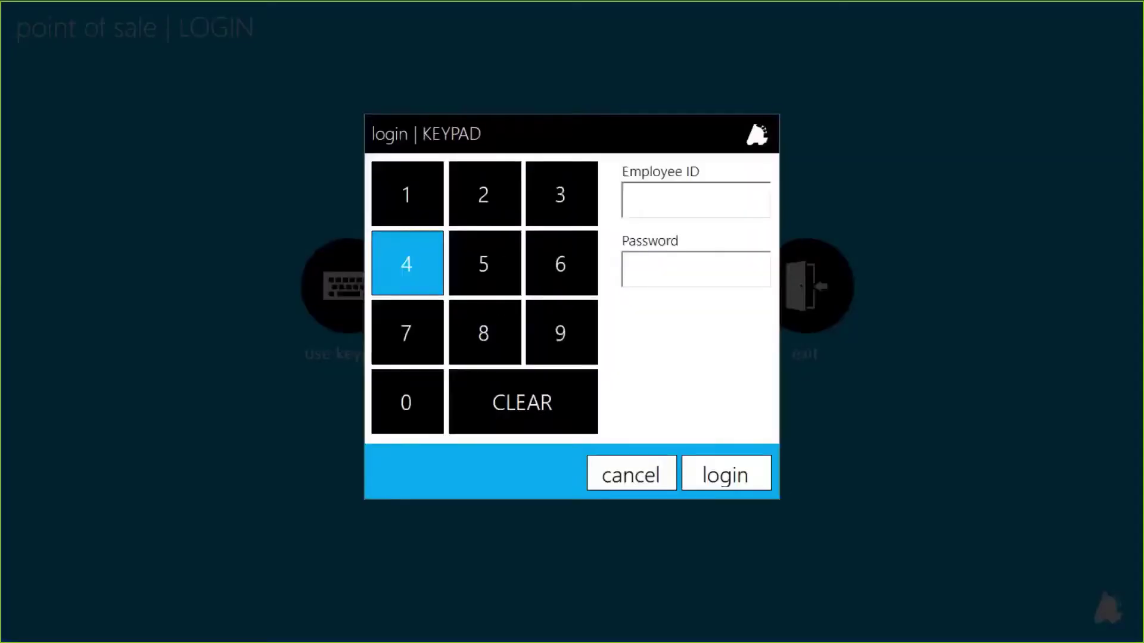
pyautogui.write('*')
pyautogui.press('Tab')
pyautogui.write('*')
pyautogui.press('Return')
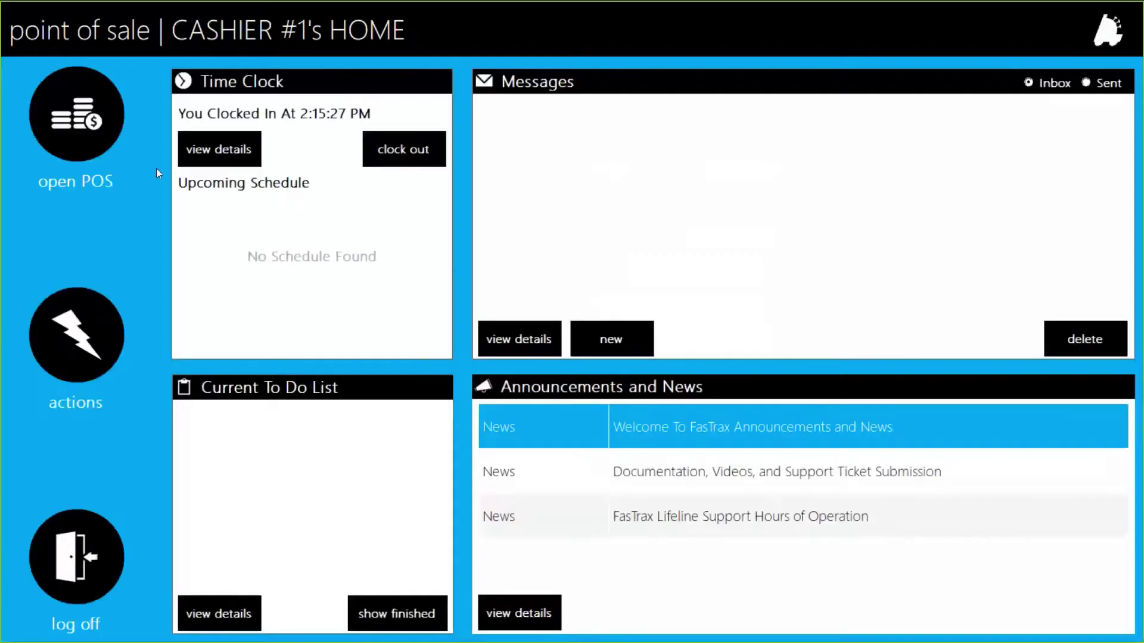
pyautogui.click(87, 122)
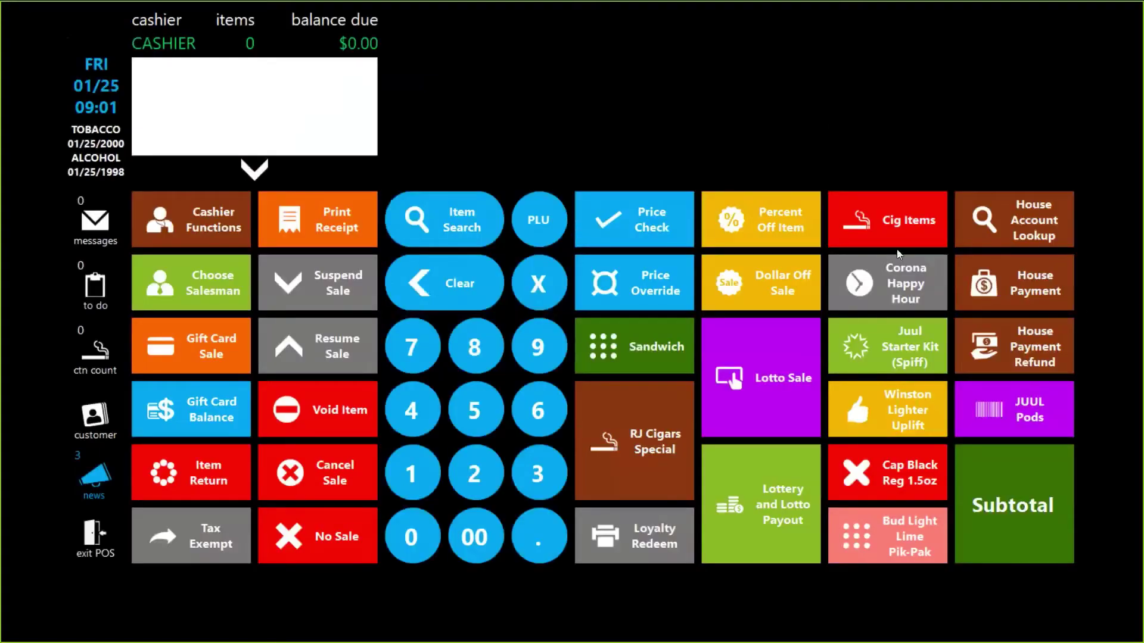
# Step: Ring up seven JUUL Pods in Mango, Cool Cucumber, Mint, Fruut and Tobacco flavours, and settle the sale in cash
pyautogui.click(1024, 401)
pyautogui.click(1089, 617)
pyautogui.click(977, 396)
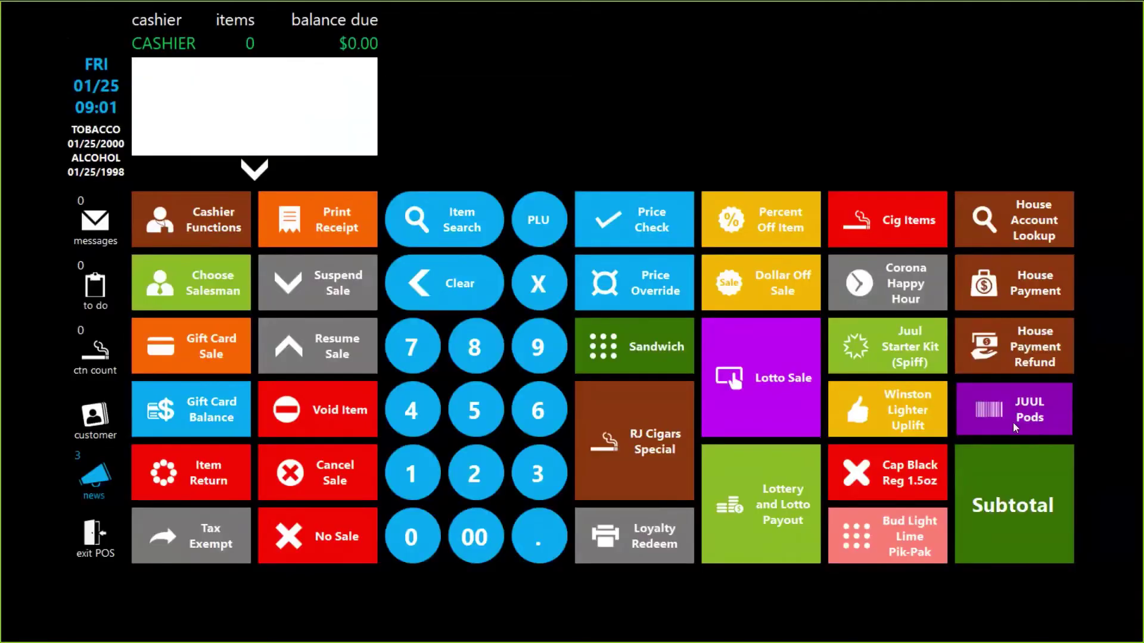
pyautogui.click(1013, 423)
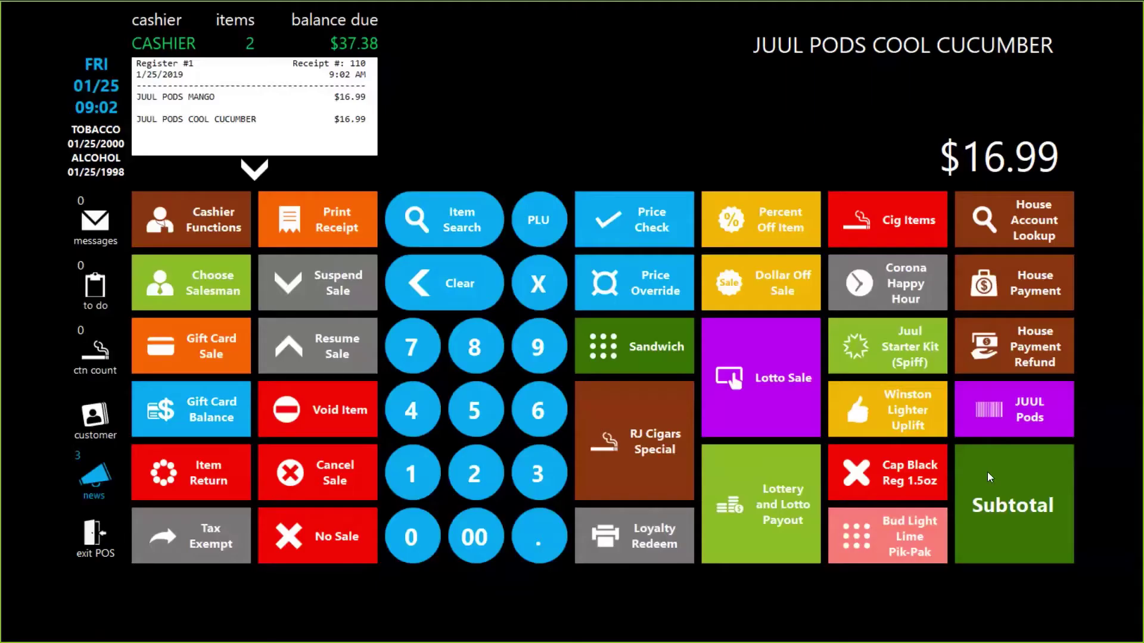
pyautogui.click(1005, 412)
pyautogui.click(585, 304)
pyautogui.click(1012, 411)
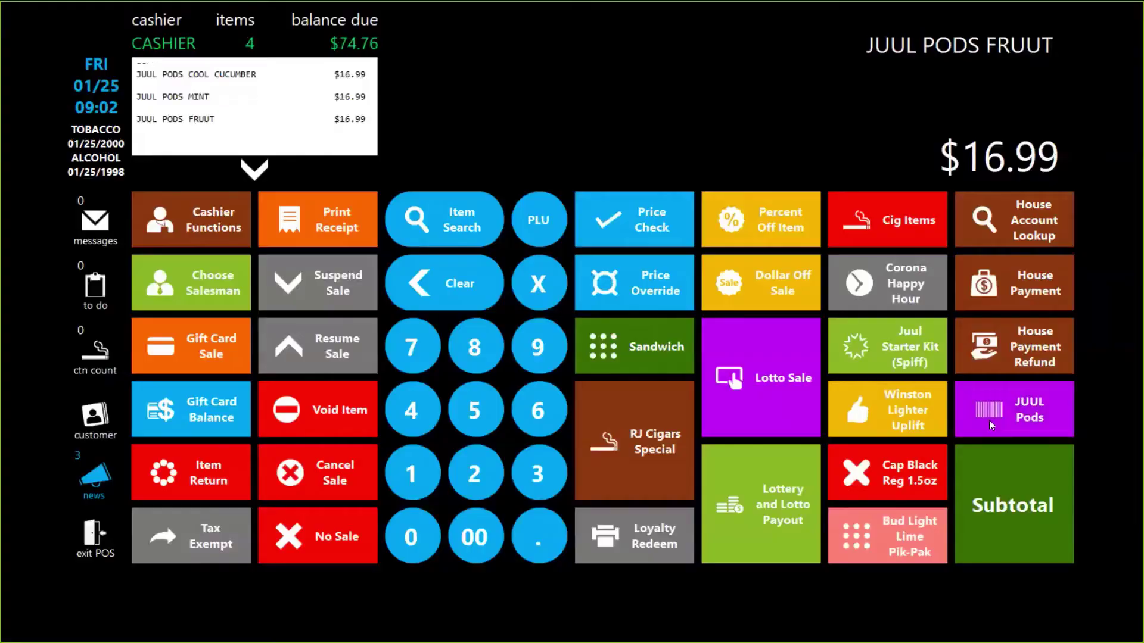
pyautogui.click(989, 420)
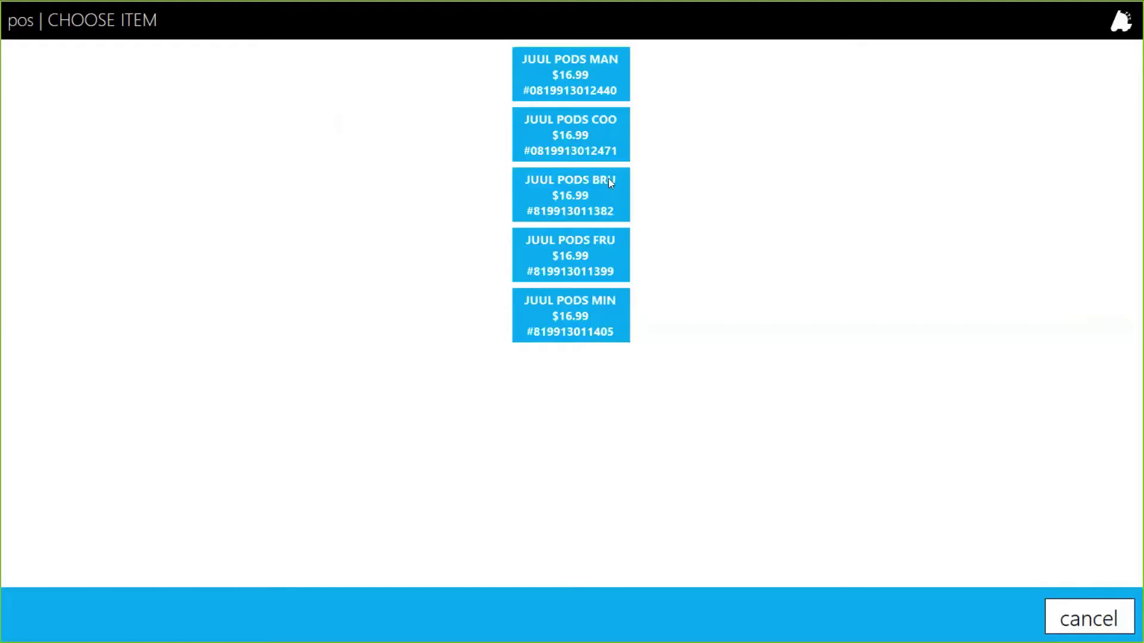
pyautogui.click(538, 122)
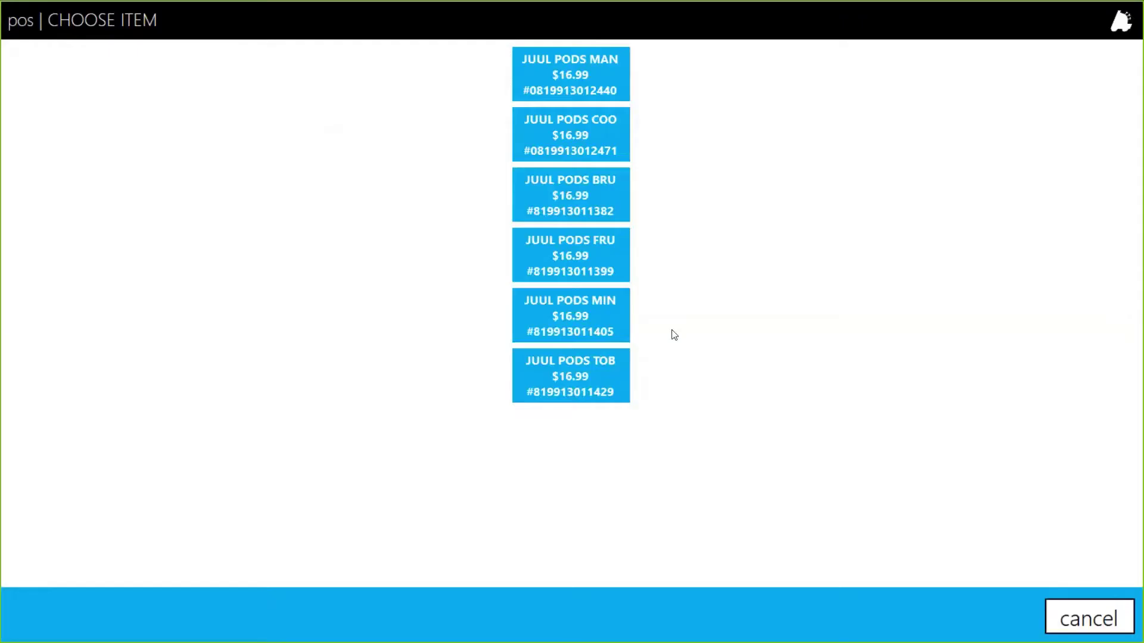
pyautogui.click(591, 298)
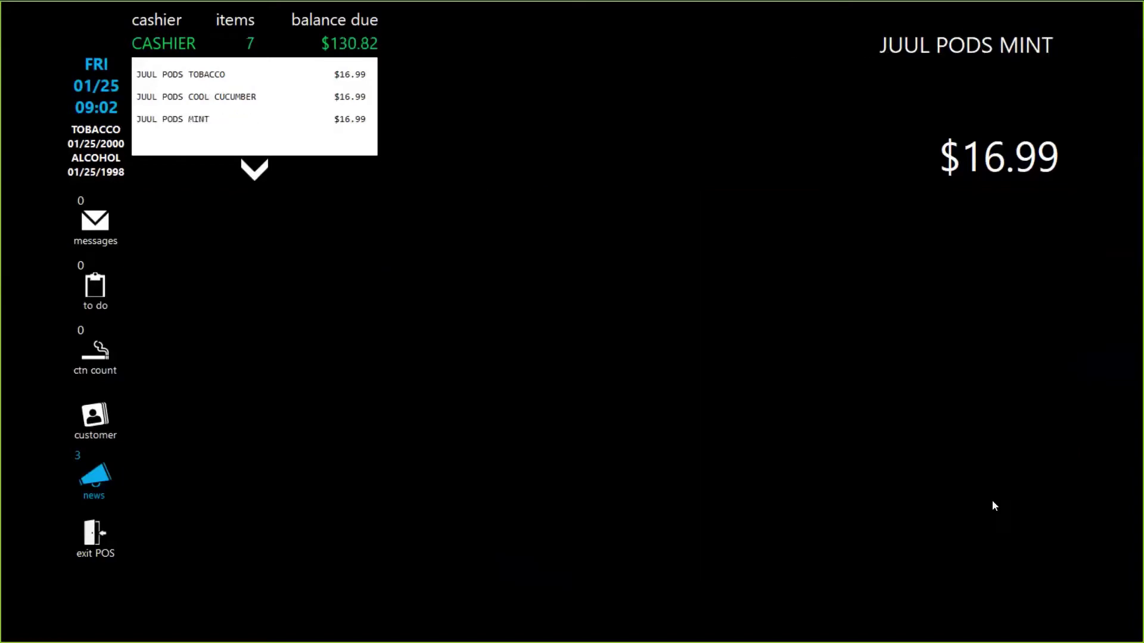
pyautogui.click(992, 506)
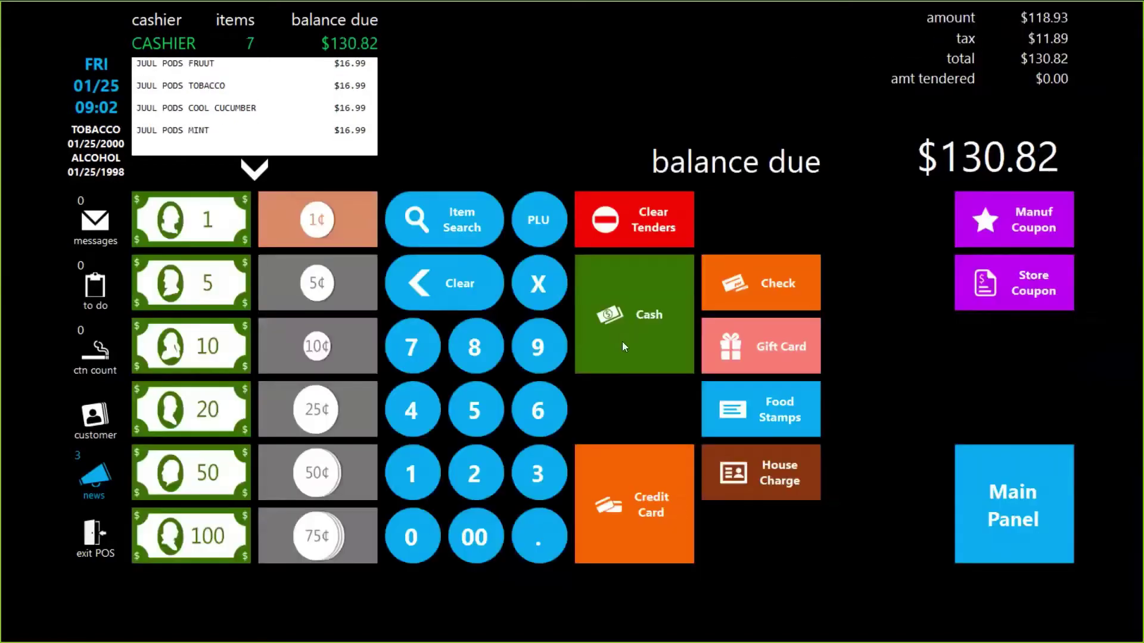
pyautogui.click(642, 307)
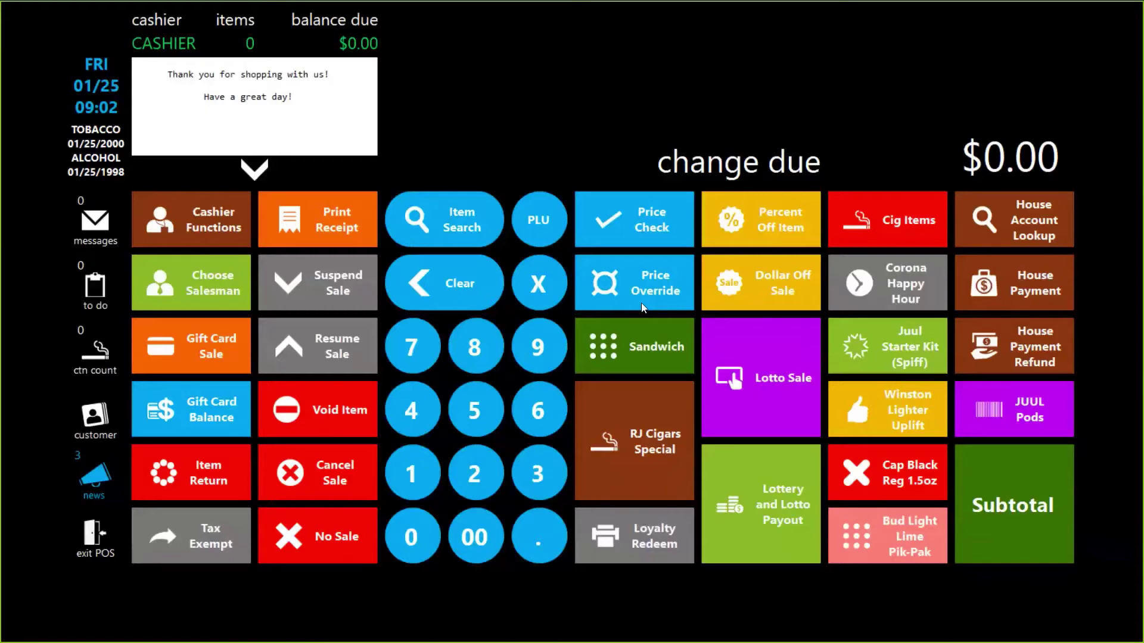
# Step: Return to FasTrax Director and save a new item sale limit named "JULL Pods" with 4 per sale for FasTrax Store #1
pyautogui.hotkey('alt', 'Tab')
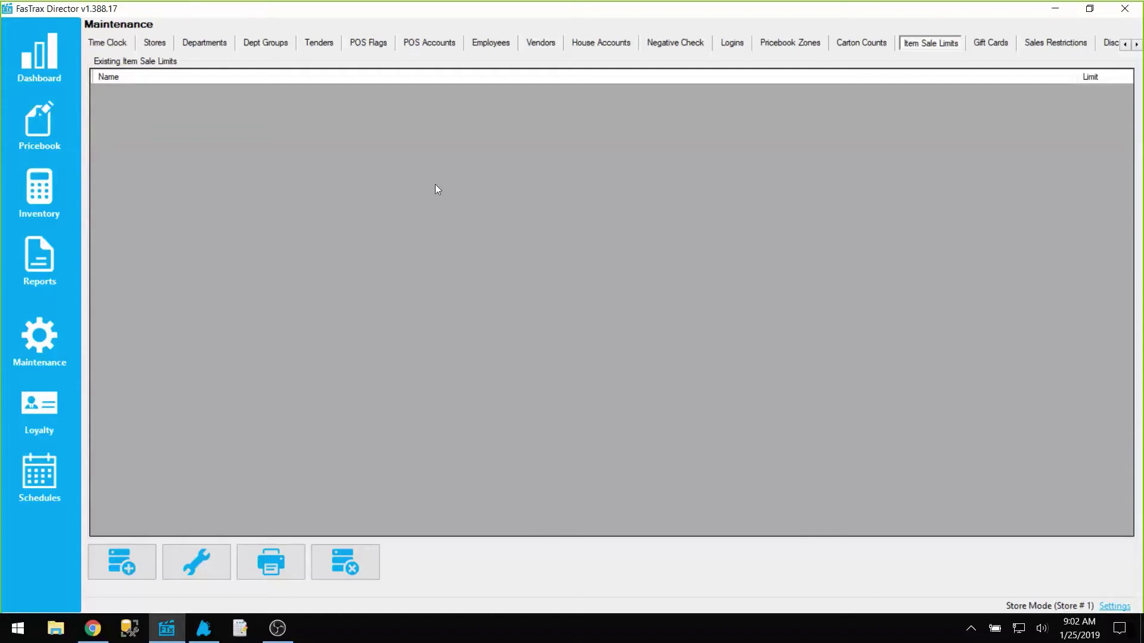
pyautogui.click(124, 561)
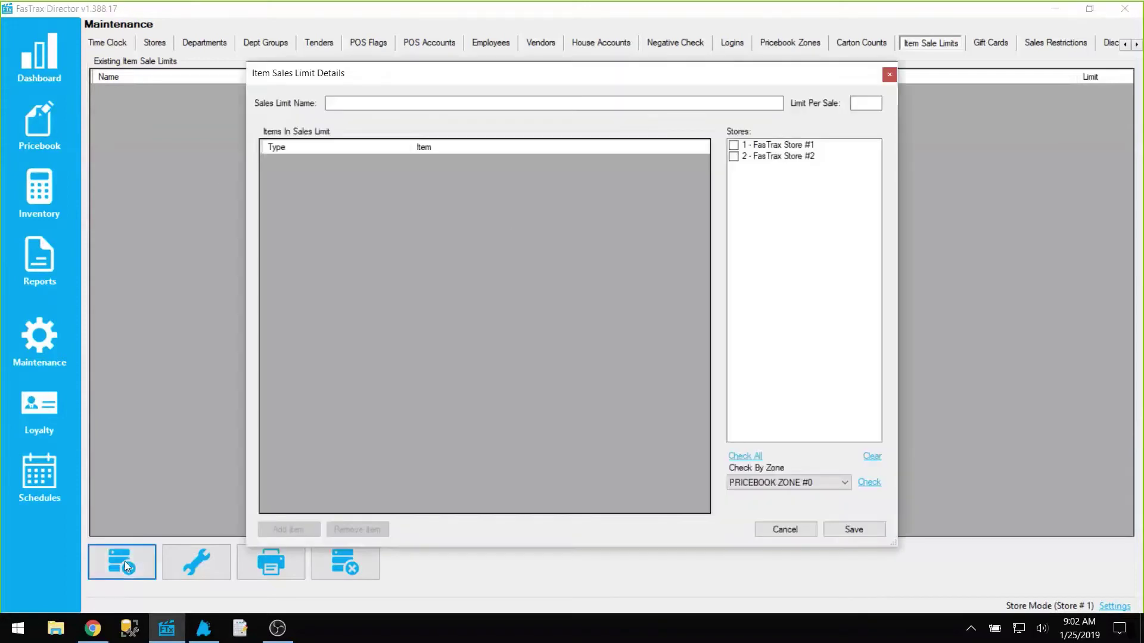
pyautogui.click(597, 105)
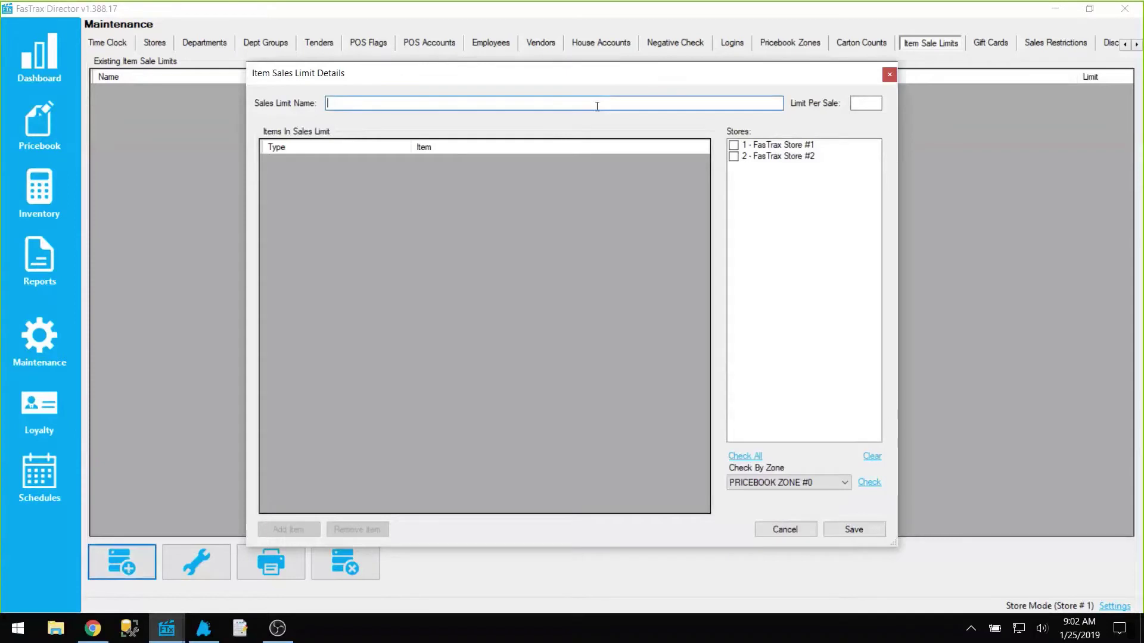
pyautogui.write('JULL Pods')
pyautogui.click(864, 106)
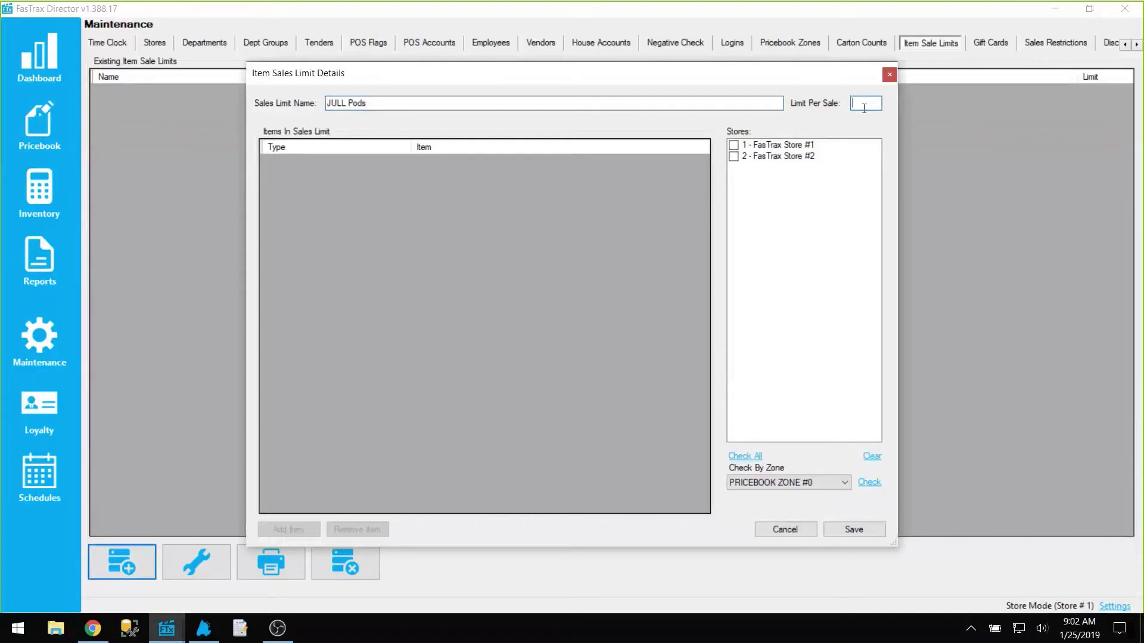
pyautogui.write('4')
pyautogui.click(734, 146)
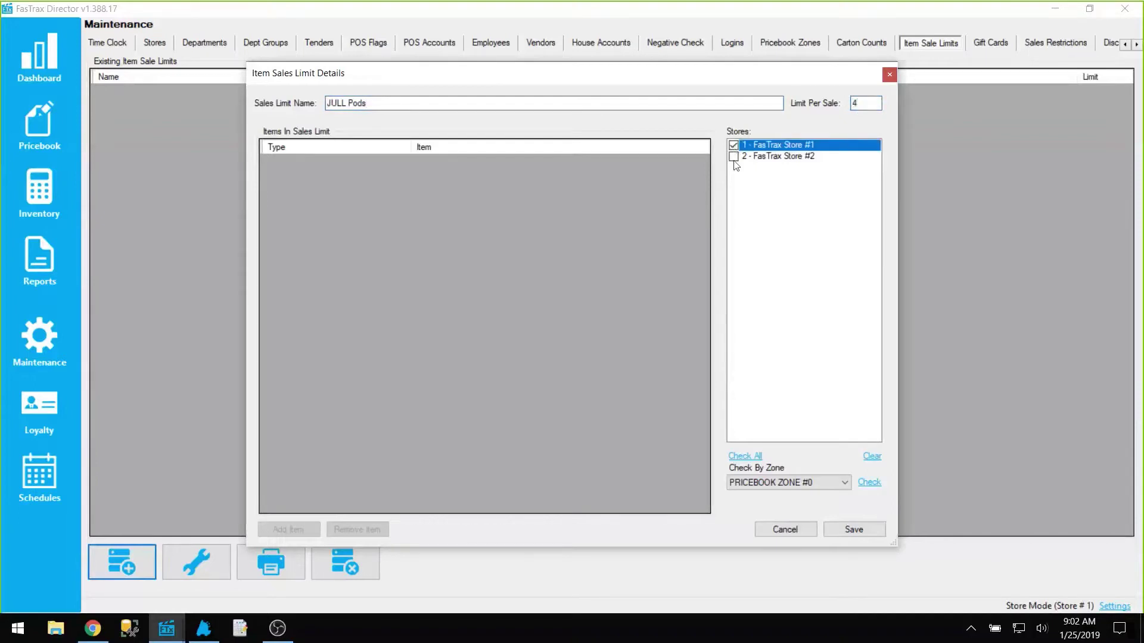
pyautogui.click(855, 531)
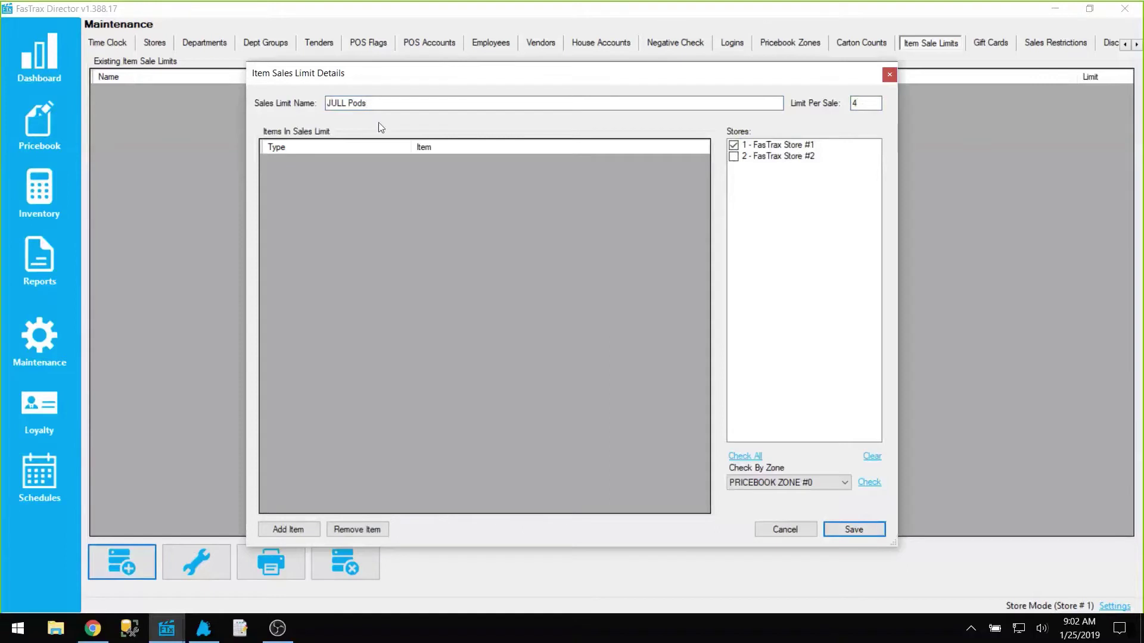
# Step: Correct the sales limit name to "JUUL Pods" and save the limit
pyautogui.click(344, 104)
pyautogui.press('BackSpace')
pyautogui.write('U')
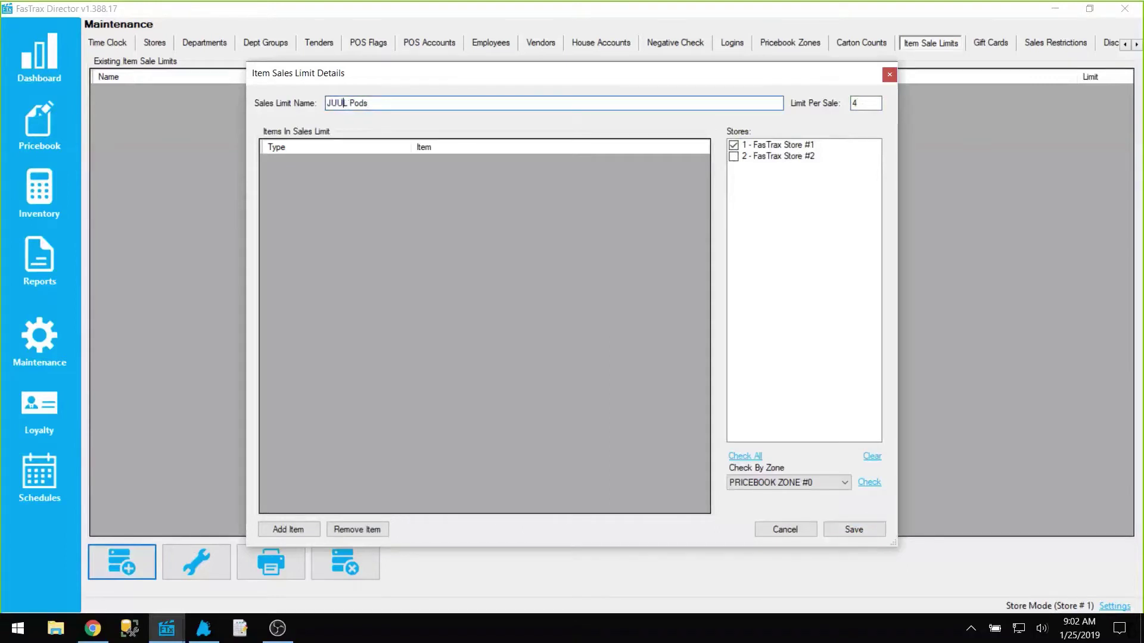
pyautogui.click(853, 529)
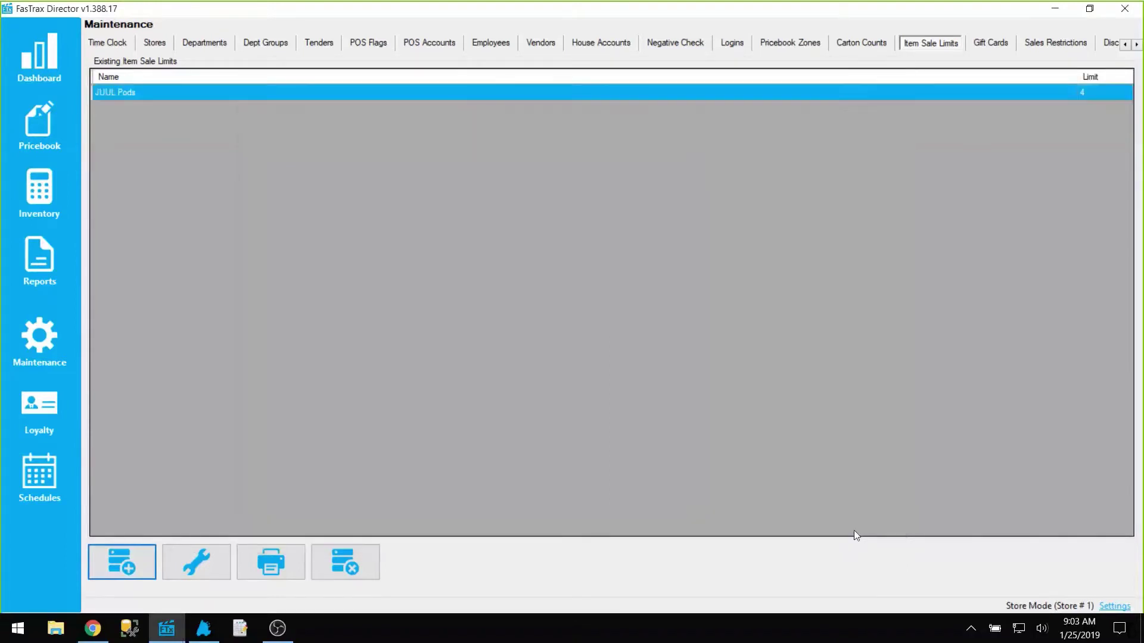
# Step: Edit the JUUL Pods limit and search by UPC description for "JUUL PODS" items to add
pyautogui.click(196, 561)
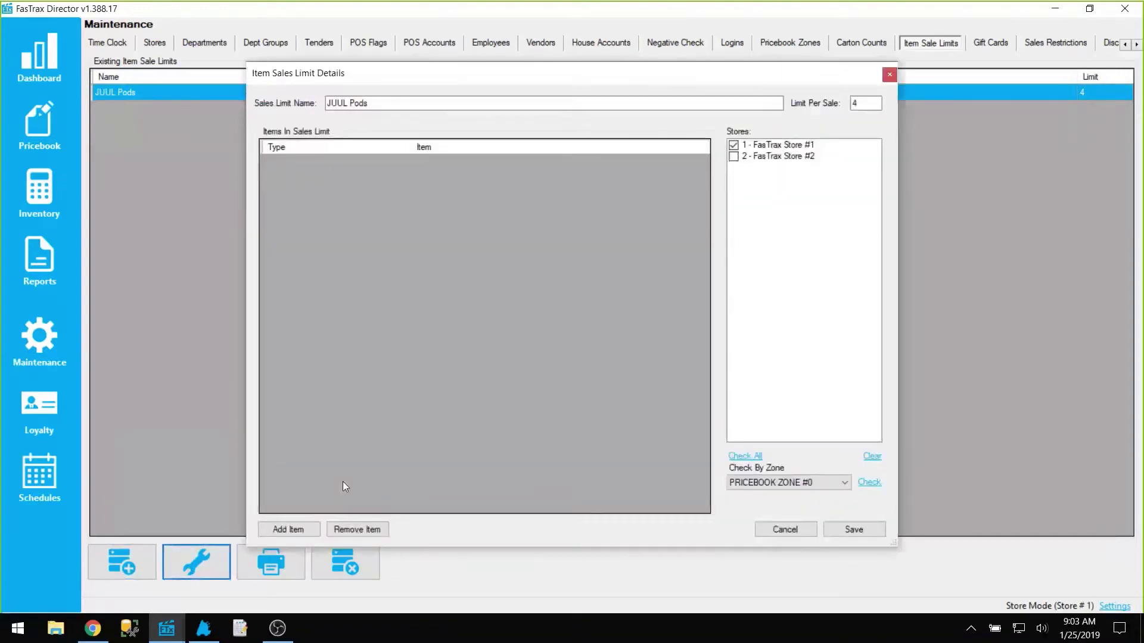
pyautogui.click(299, 528)
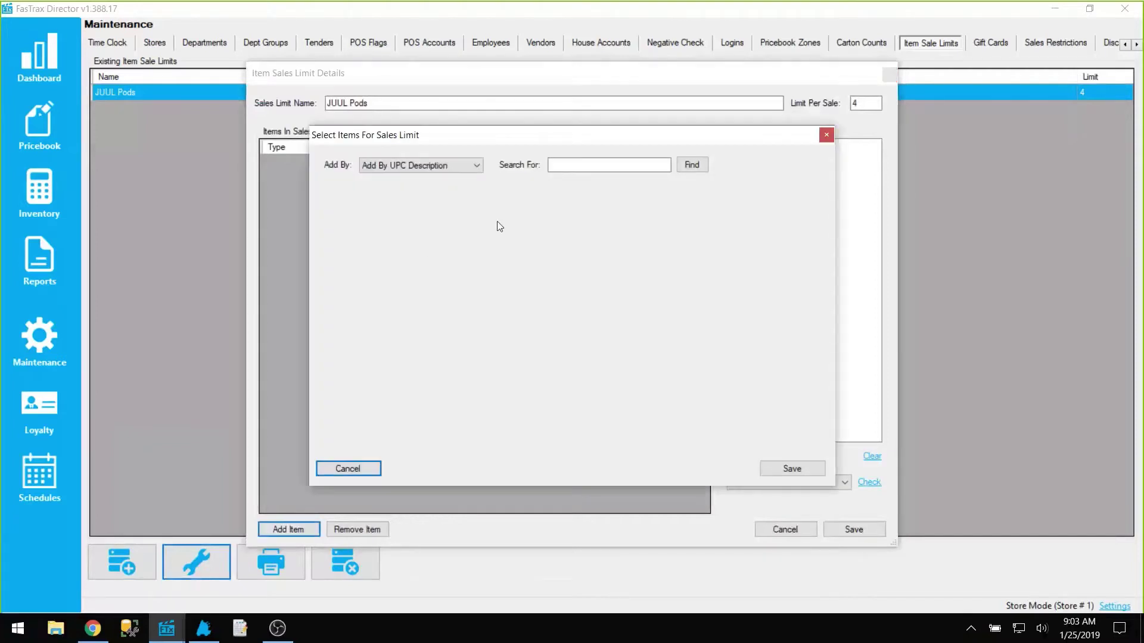
pyautogui.click(469, 169)
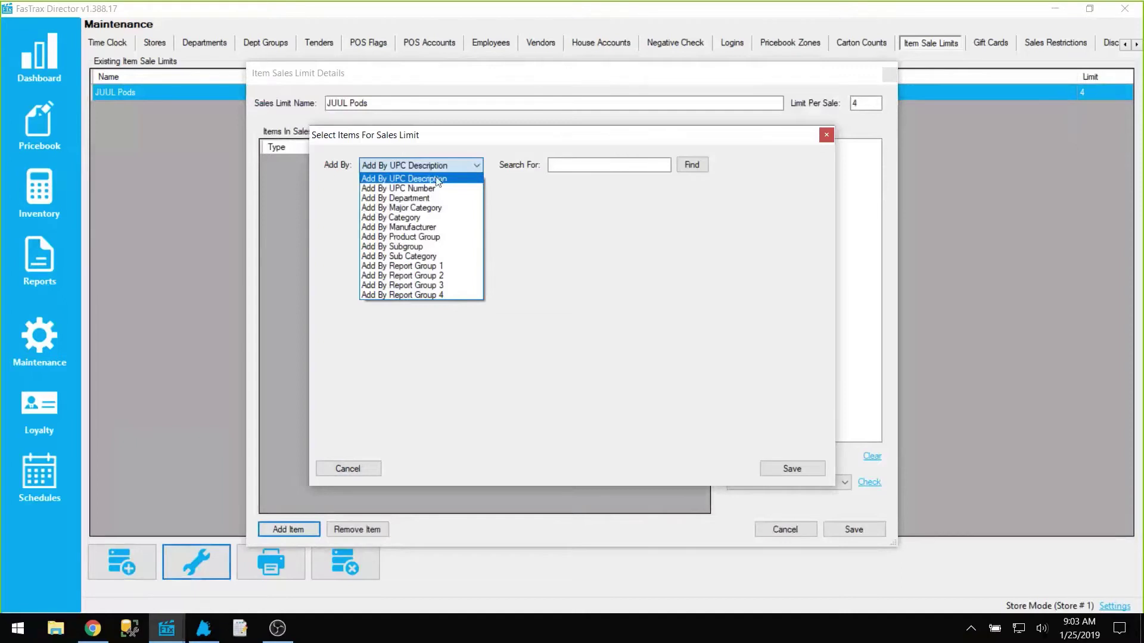
pyautogui.click(441, 178)
pyautogui.click(597, 172)
pyautogui.click(599, 169)
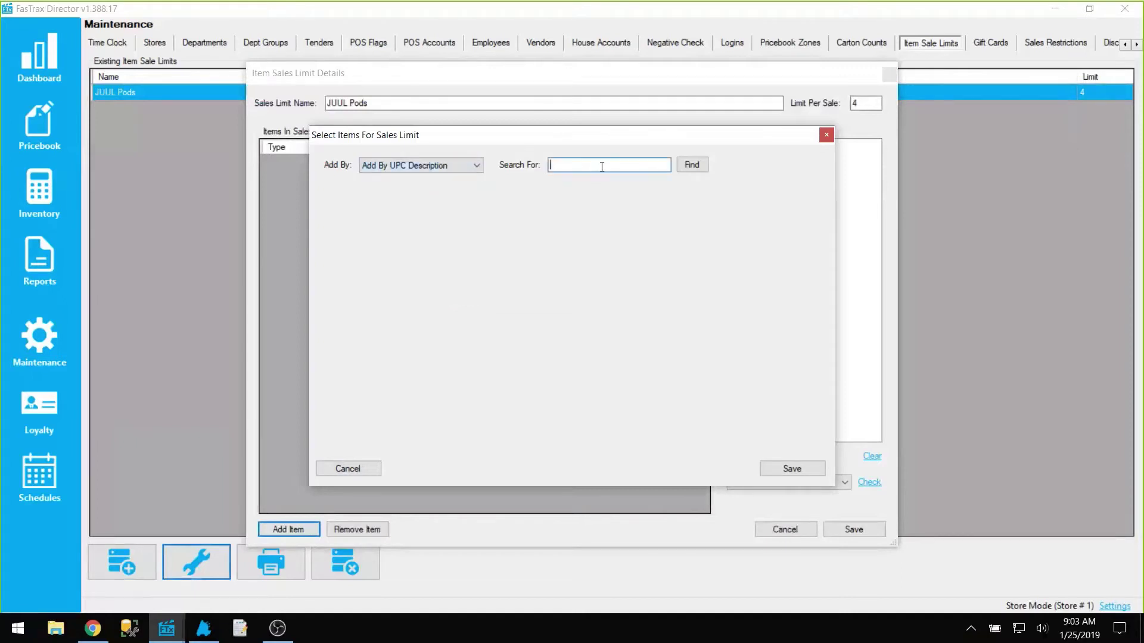
pyautogui.write('JUUL PODS')
pyautogui.click(692, 166)
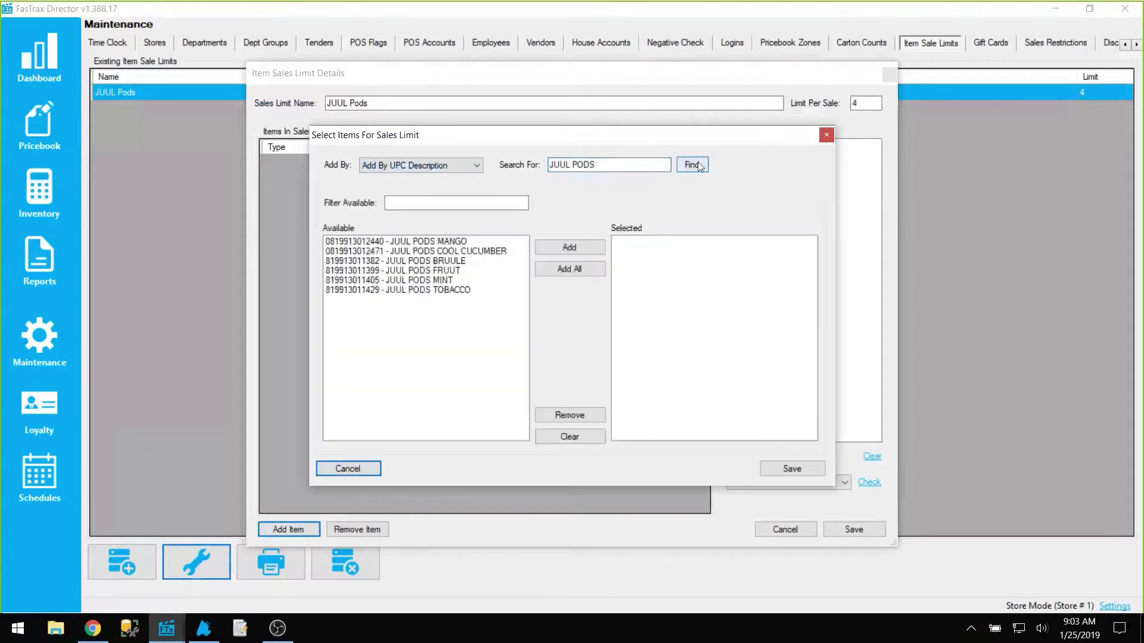
# Step: Add all the found JUUL PODS items to the sales limit and save it
pyautogui.click(448, 242)
pyautogui.click(544, 271)
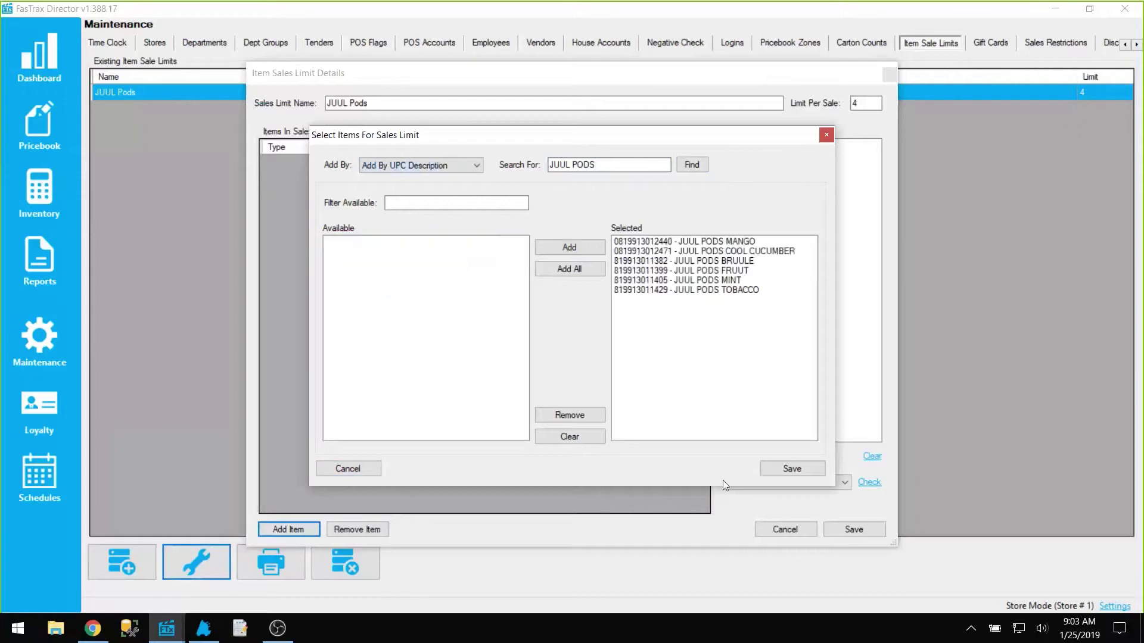
pyautogui.click(787, 470)
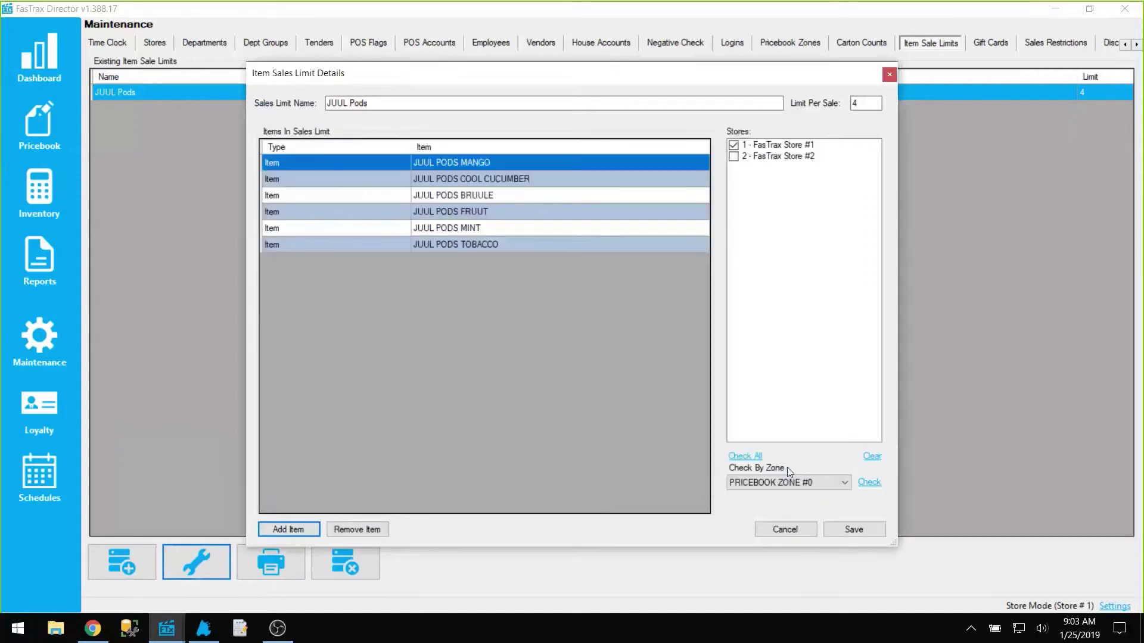
pyautogui.click(857, 527)
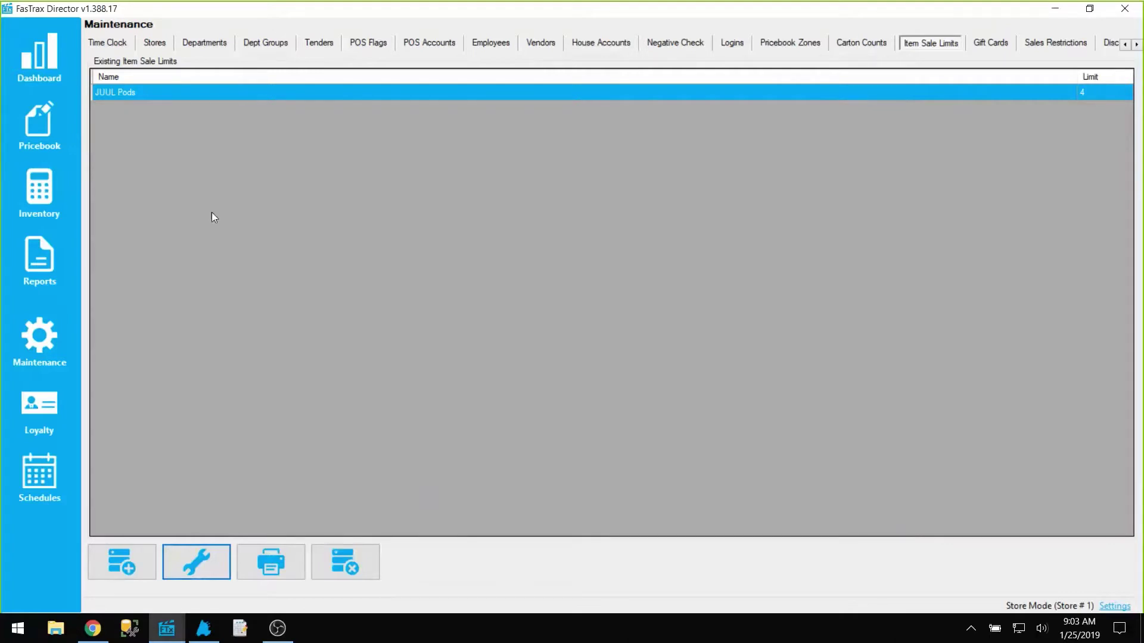
# Step: Open the details of the JUUL Pods sale limit and switch to the point of sale
pyautogui.click(196, 559)
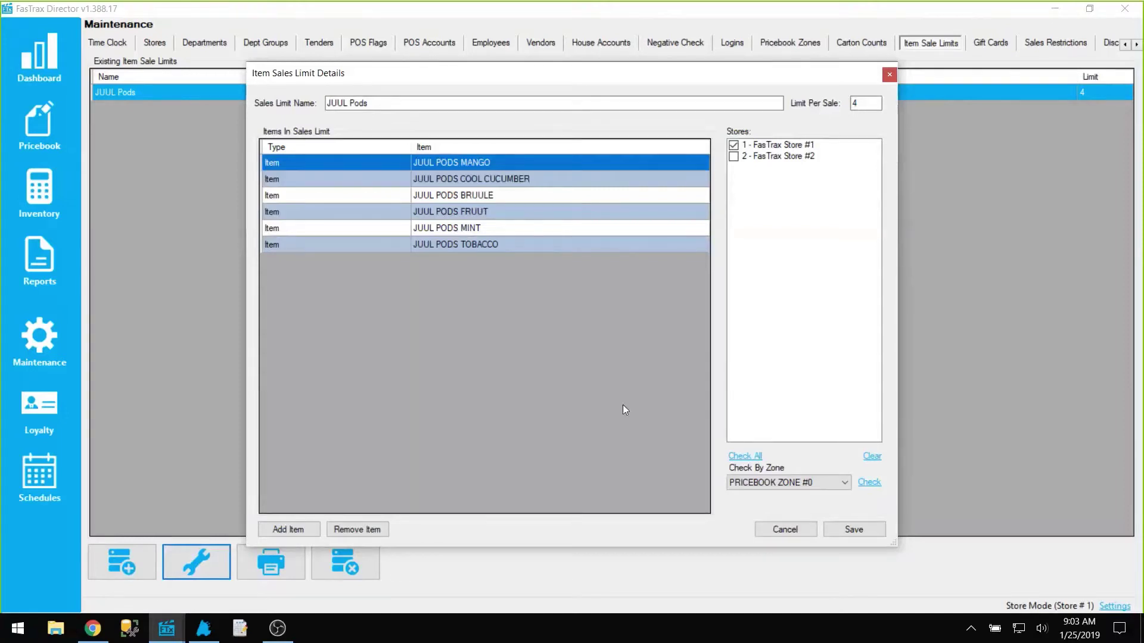
pyautogui.click(207, 621)
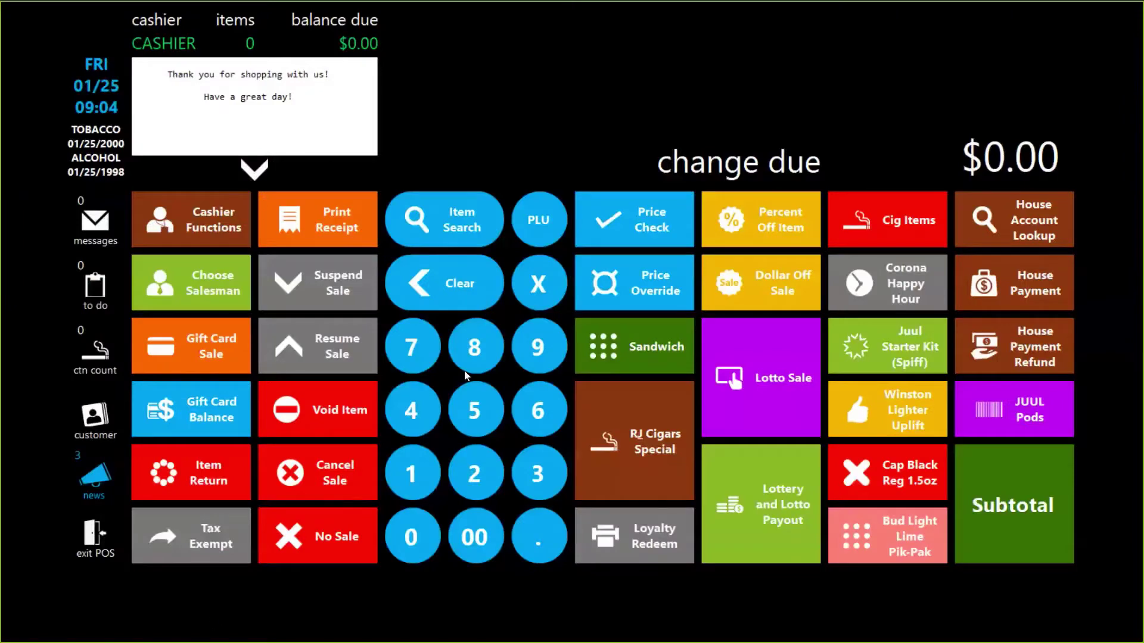
# Step: Ring up one each of JUUL PODS MANGO, COOL CUCUMBER, BRUULE and FRUUT, marking the customer's age as visually verified
pyautogui.click(1015, 408)
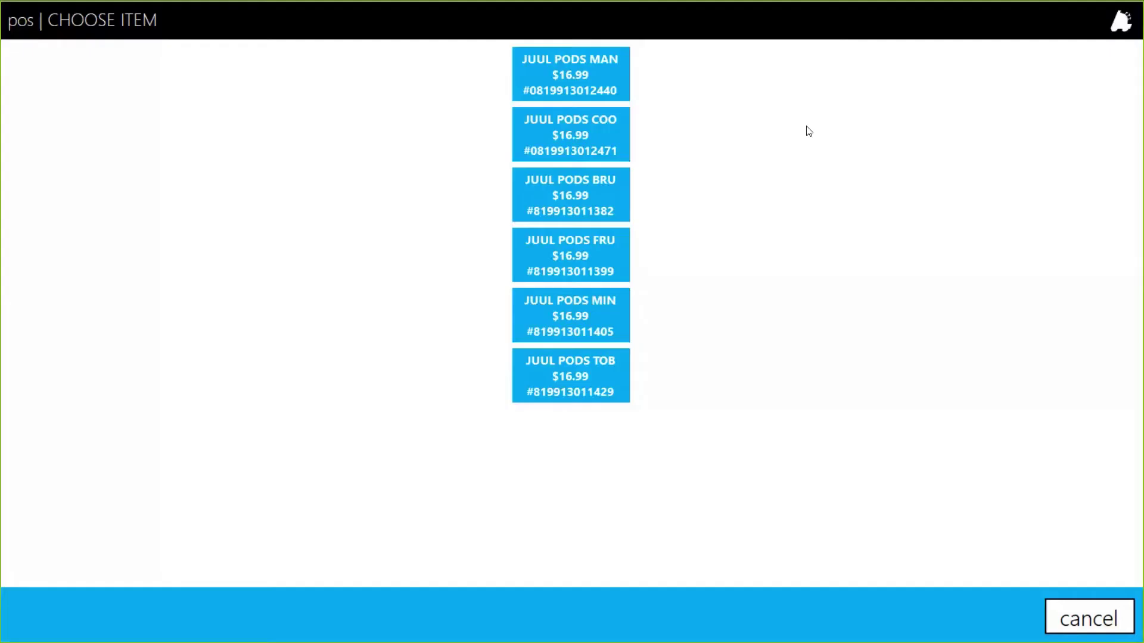
pyautogui.click(571, 61)
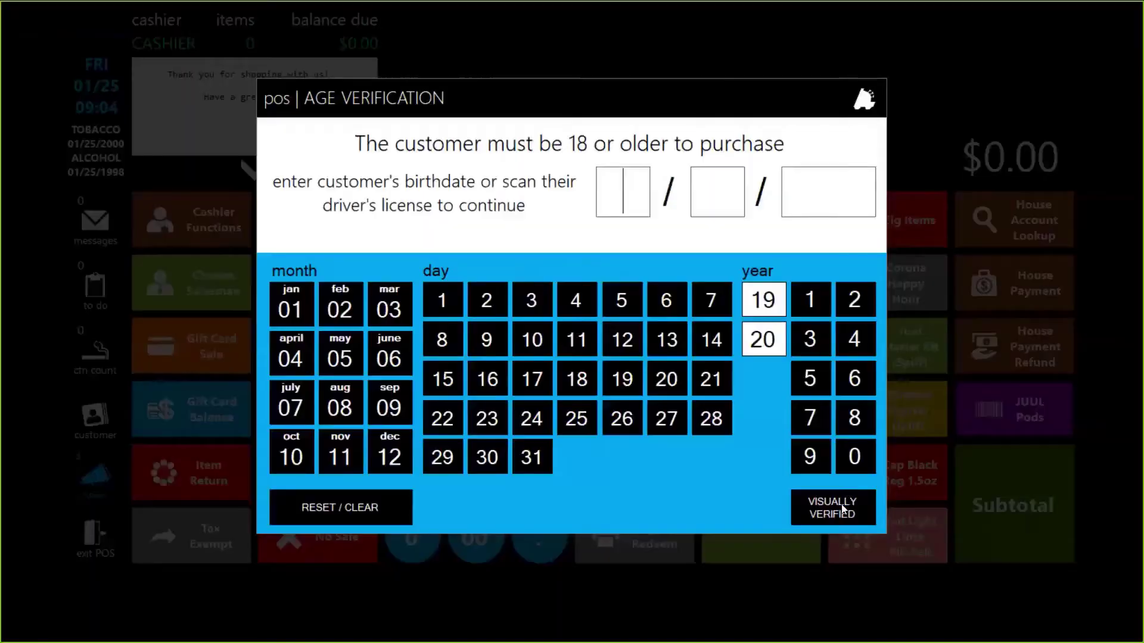
pyautogui.click(842, 508)
pyautogui.click(620, 156)
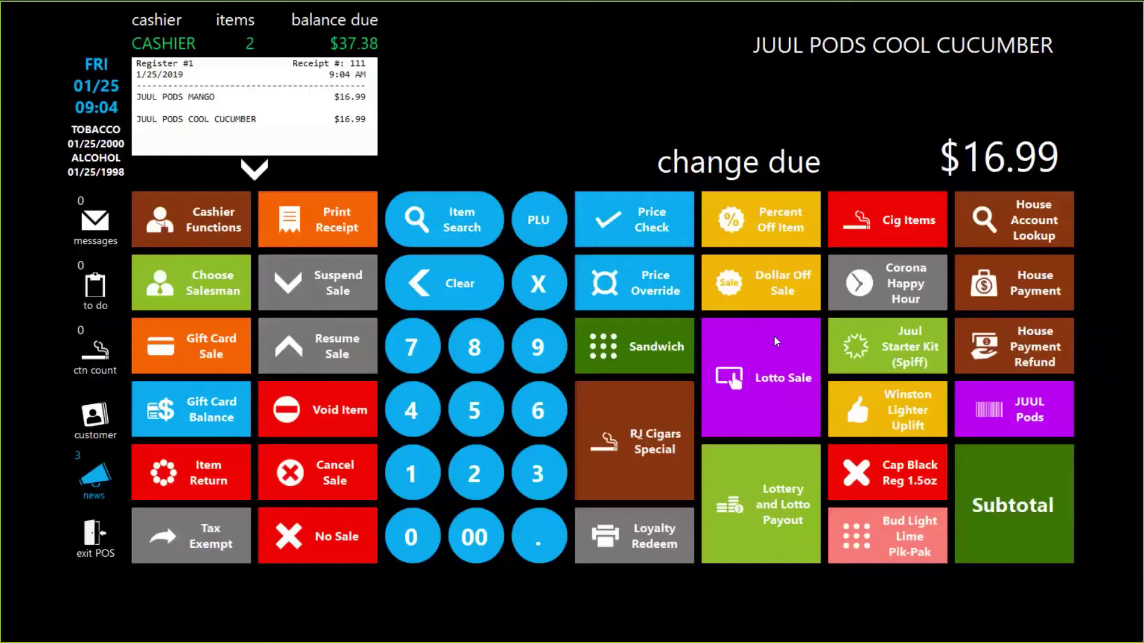
pyautogui.click(1052, 424)
pyautogui.click(570, 188)
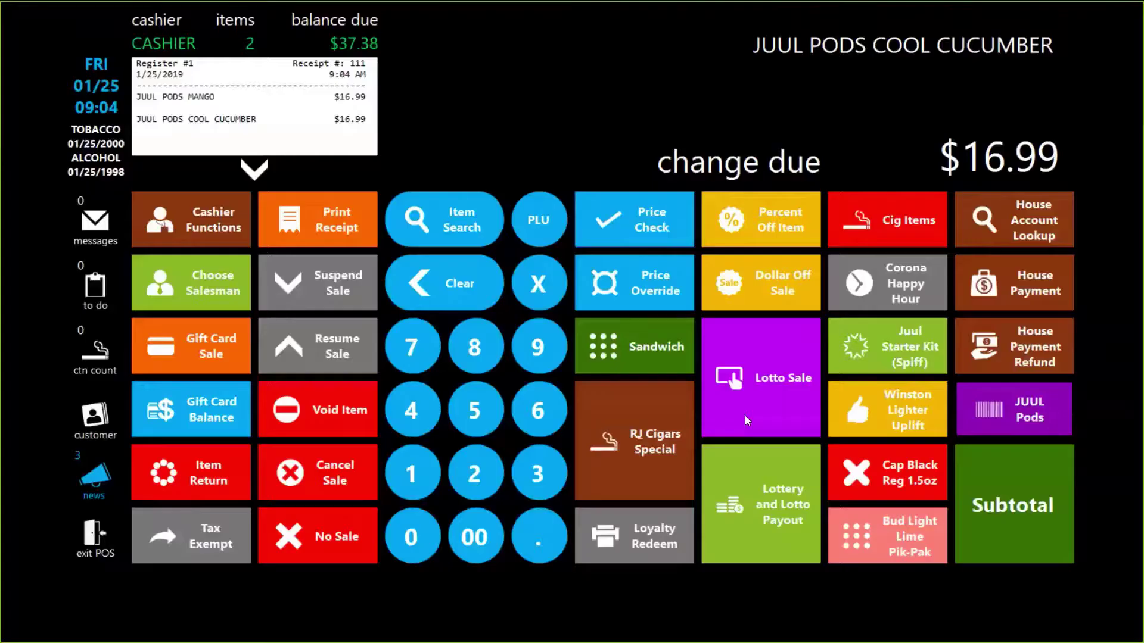
pyautogui.click(968, 404)
pyautogui.click(569, 247)
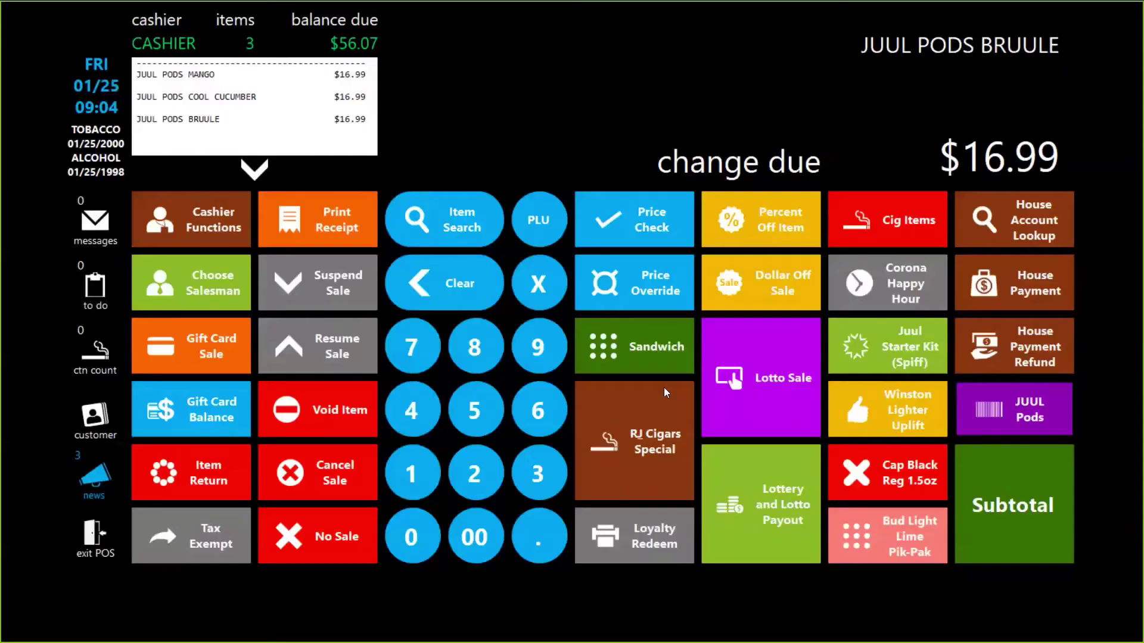
# Step: Add JUUL PODS MINT and TOBACCO plus a second MANGO, BRUULE and FRUUT to the same sale
pyautogui.click(1017, 409)
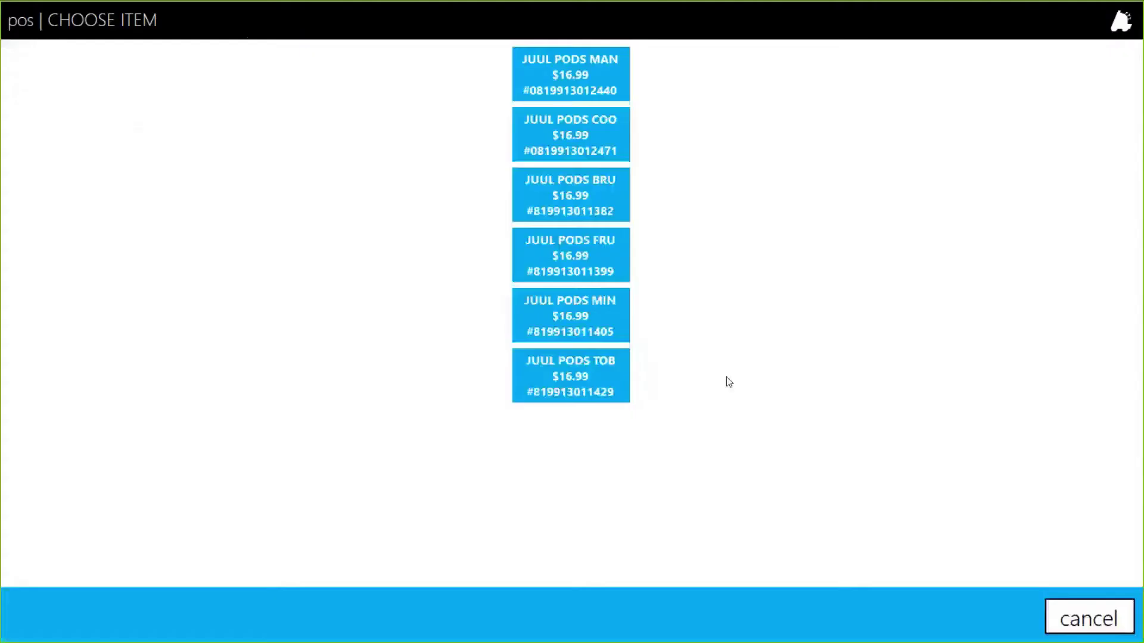
pyautogui.click(595, 314)
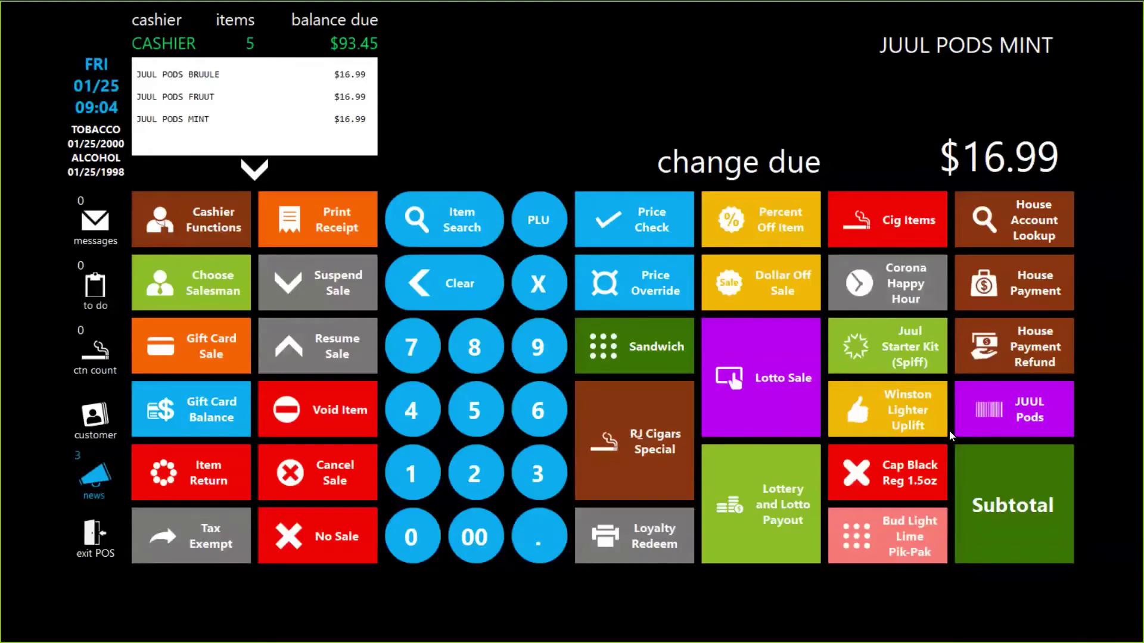
pyautogui.click(1024, 414)
pyautogui.click(592, 396)
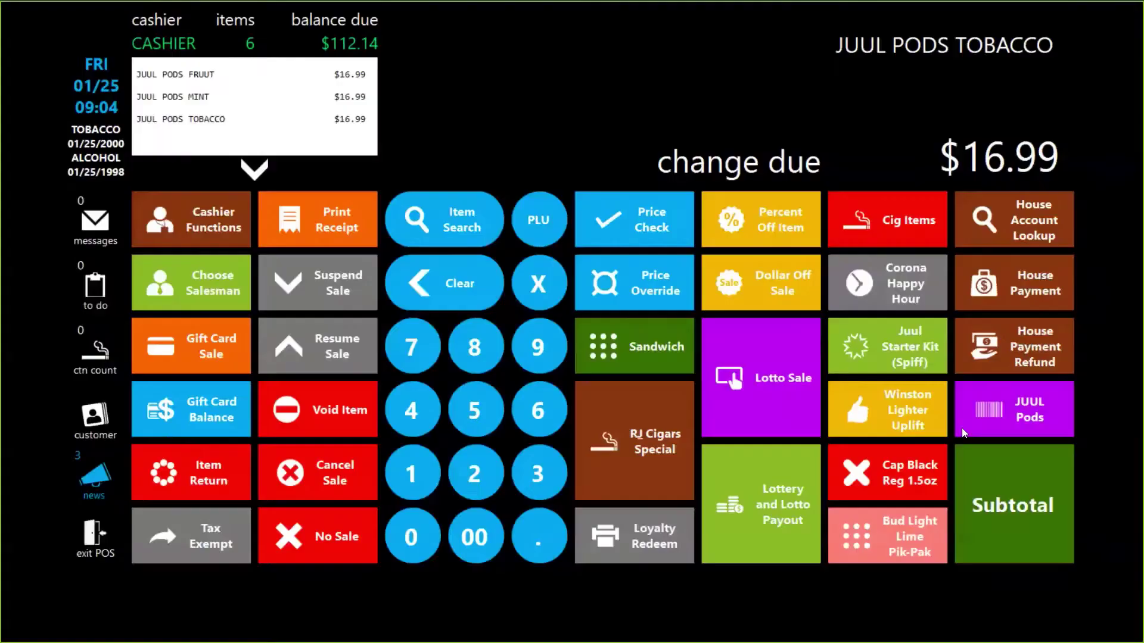
pyautogui.click(962, 428)
pyautogui.click(571, 96)
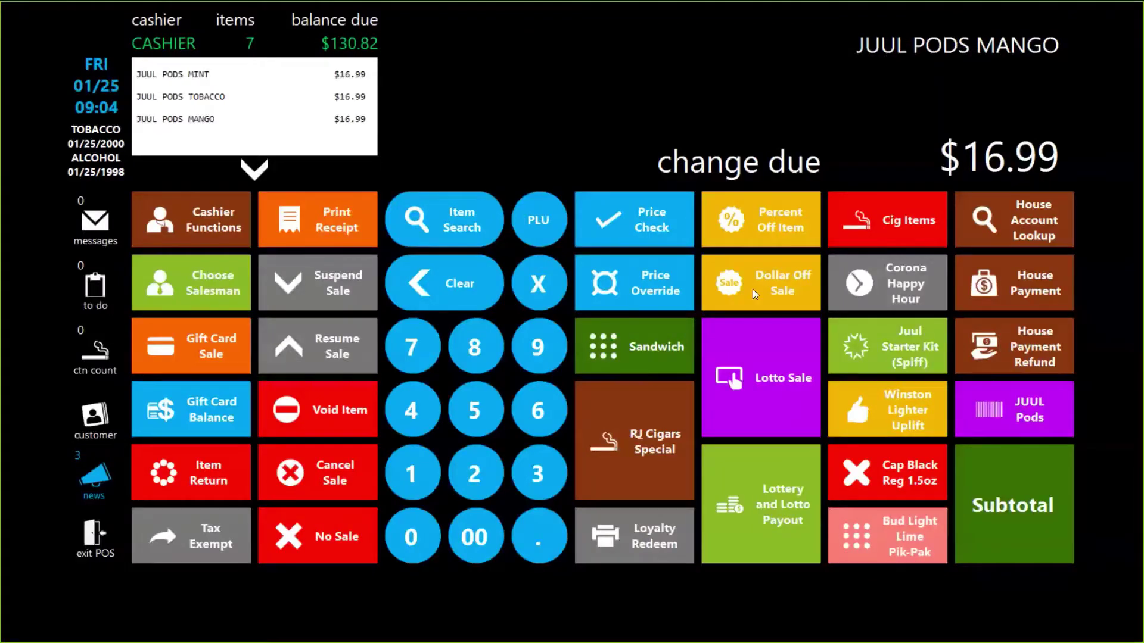
pyautogui.click(1014, 409)
pyautogui.click(571, 194)
pyautogui.click(1014, 409)
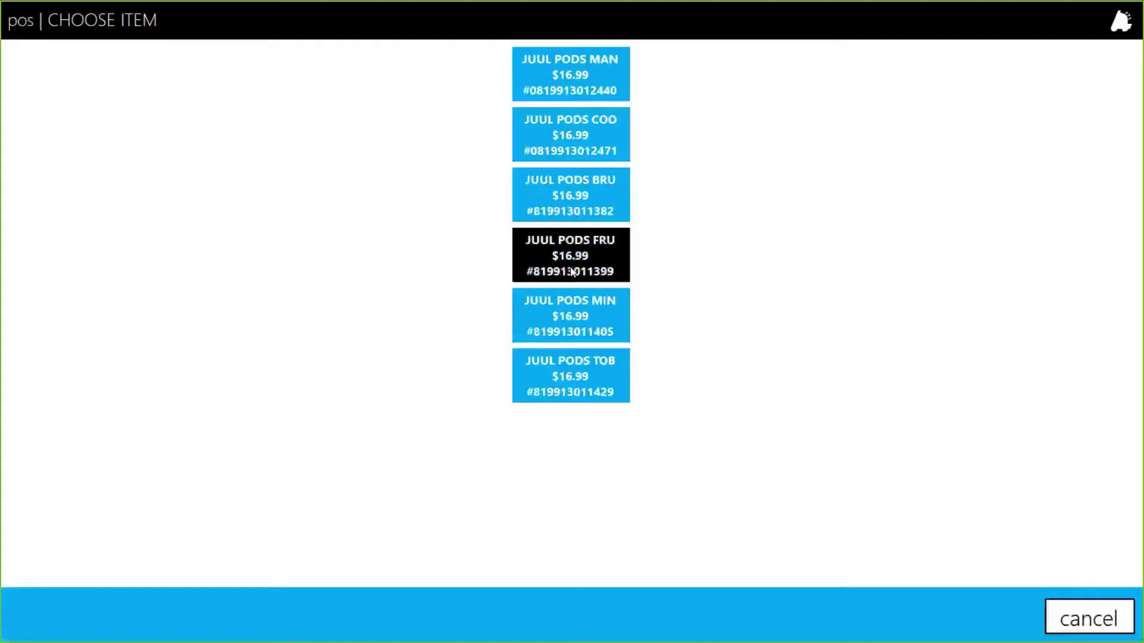
pyautogui.click(570, 268)
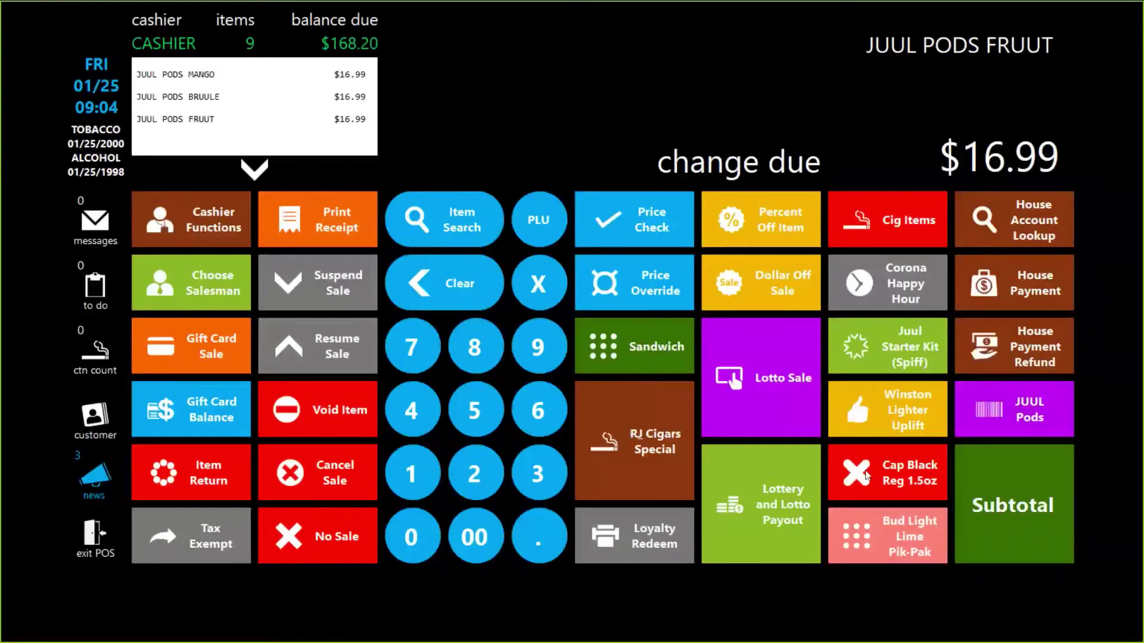
# Step: Complete the nine-item sale and exit the point of sale
pyautogui.click(984, 481)
pyautogui.click(619, 317)
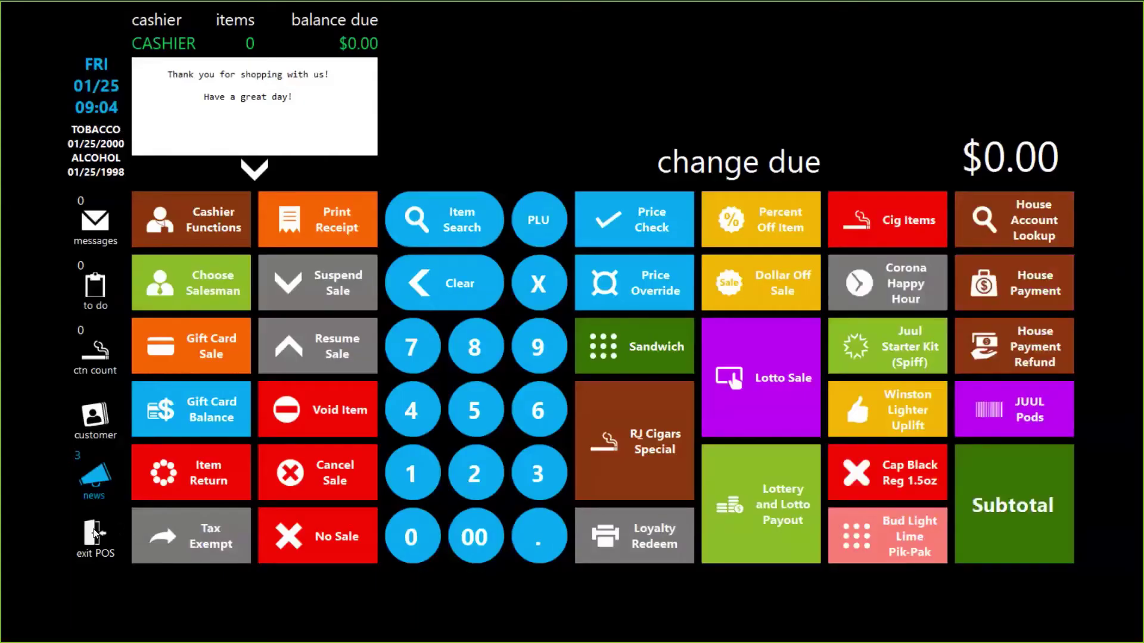
pyautogui.click(95, 532)
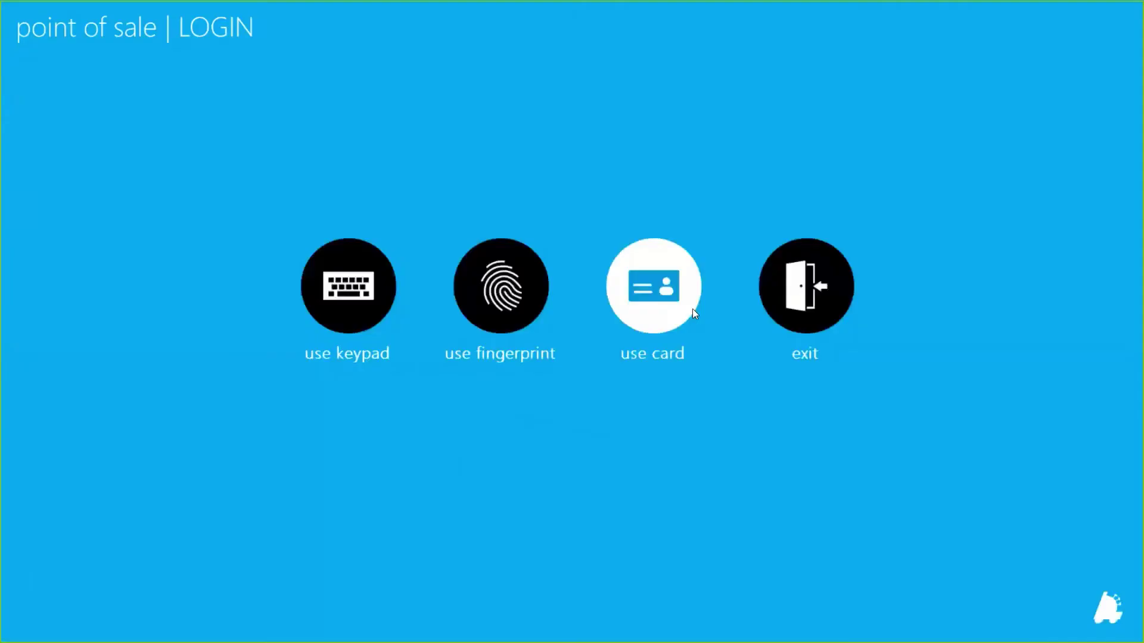
pyautogui.click(795, 284)
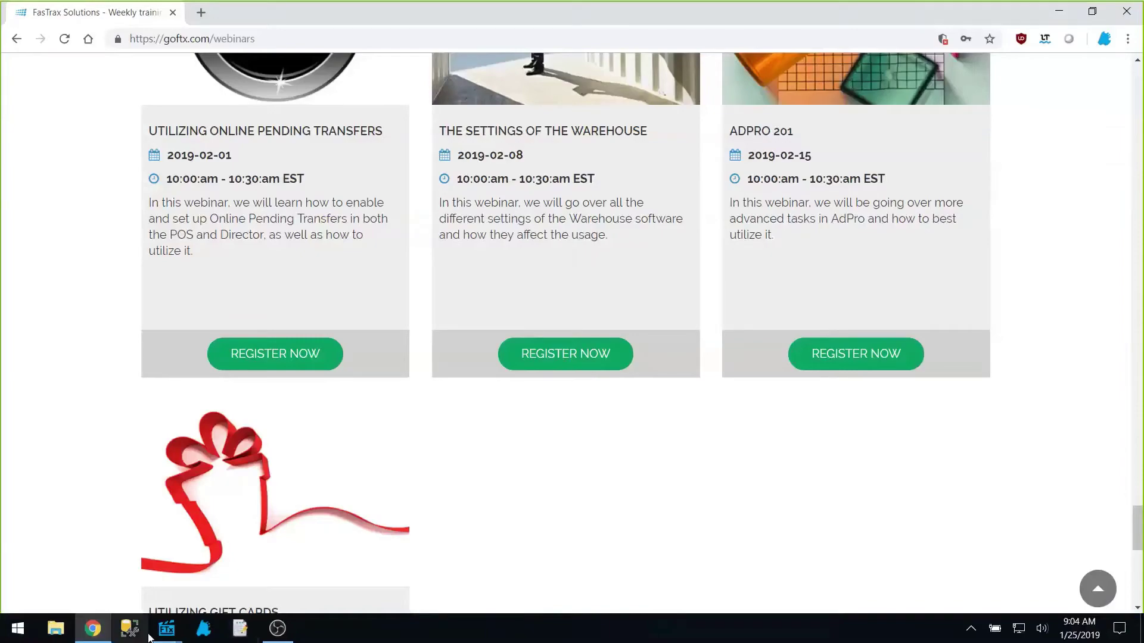
# Step: Return to FasTrax Director and close the JUUL Pods limit details without saving
pyautogui.click(167, 629)
pyautogui.click(207, 608)
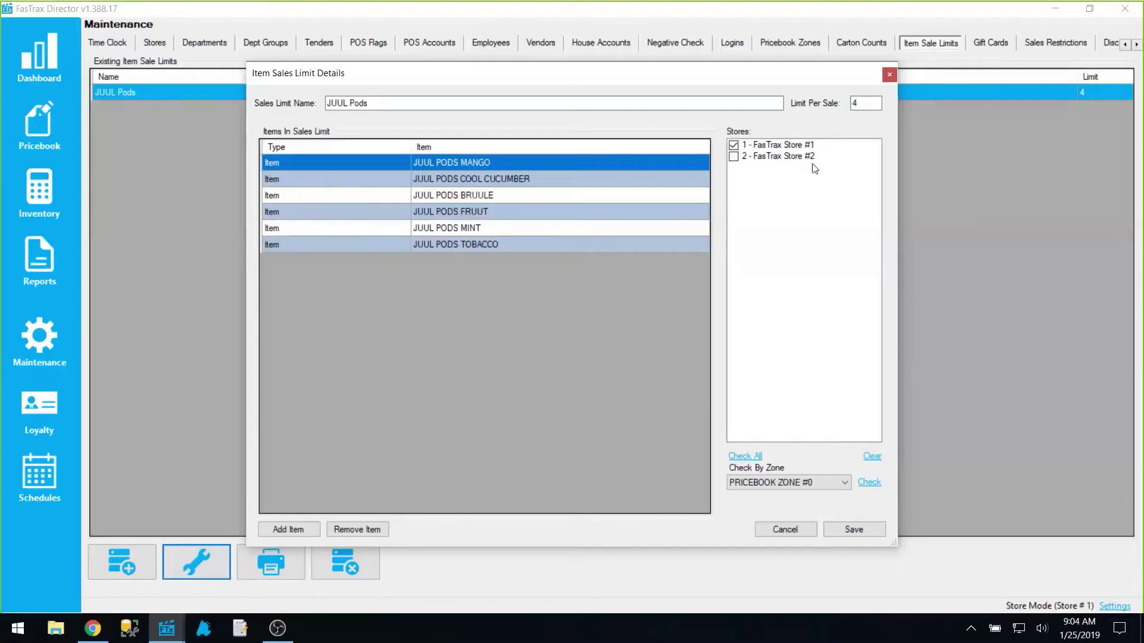
pyautogui.click(890, 74)
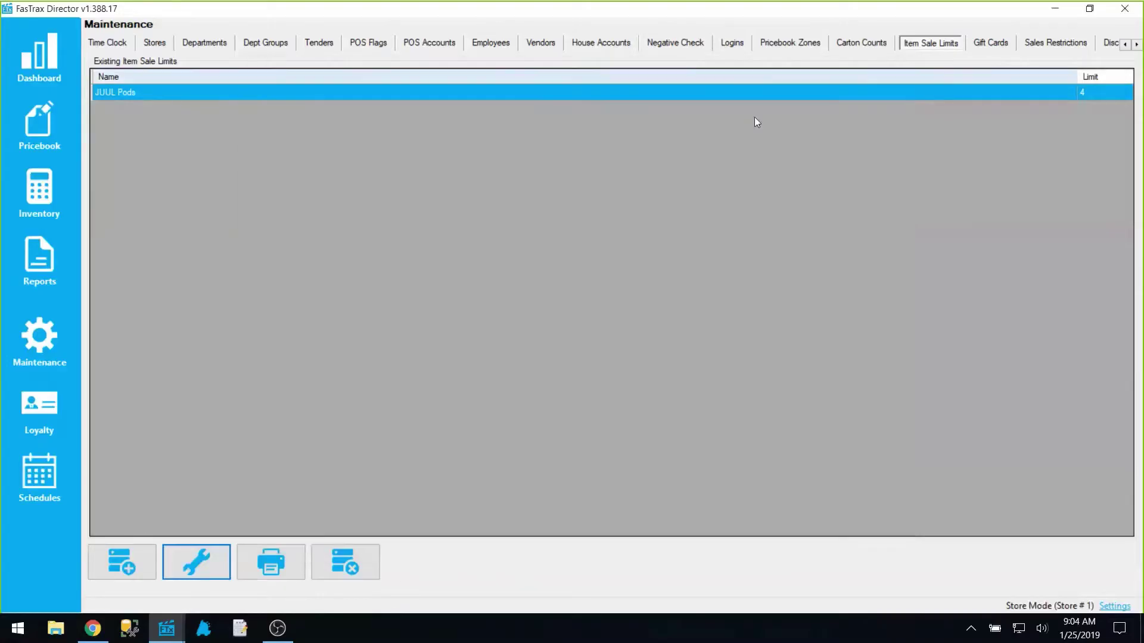
# Step: Reopen the JUUL Pods limit, examine its name, per-sale limit, items and stores, and save it
pyautogui.click(28, 341)
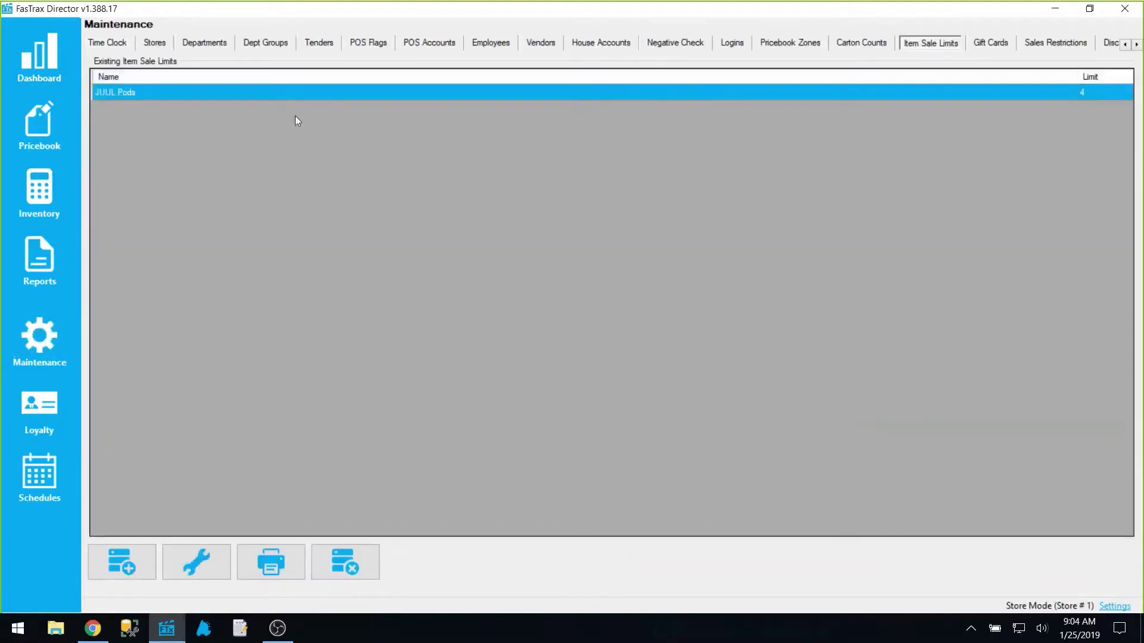
pyautogui.click(204, 567)
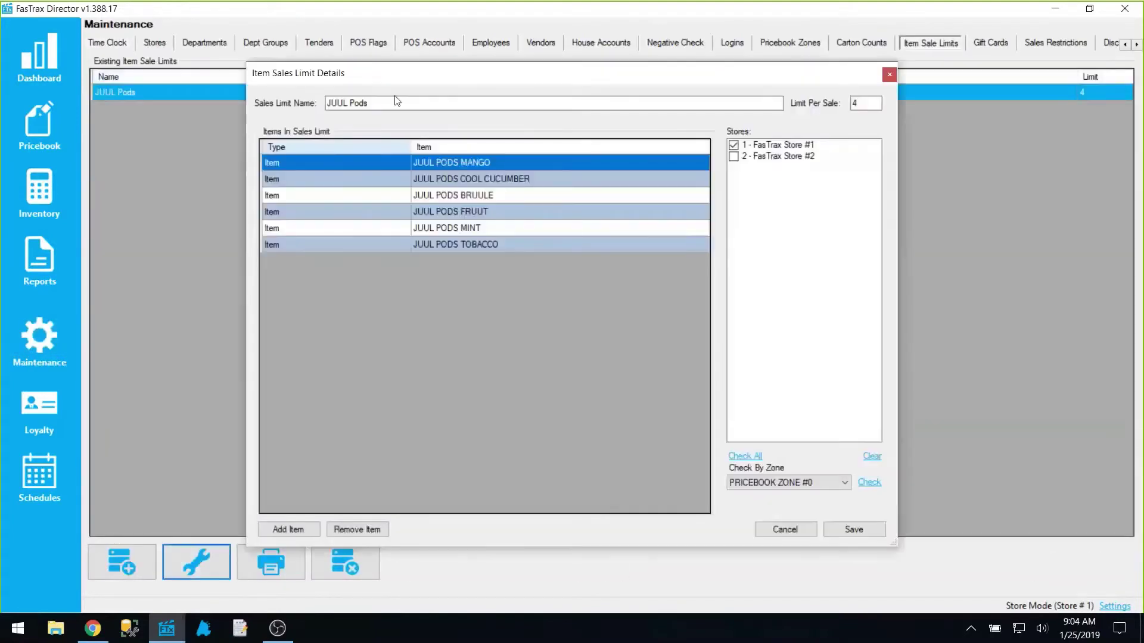
pyautogui.moveTo(331, 104); pyautogui.dragTo(368, 104)
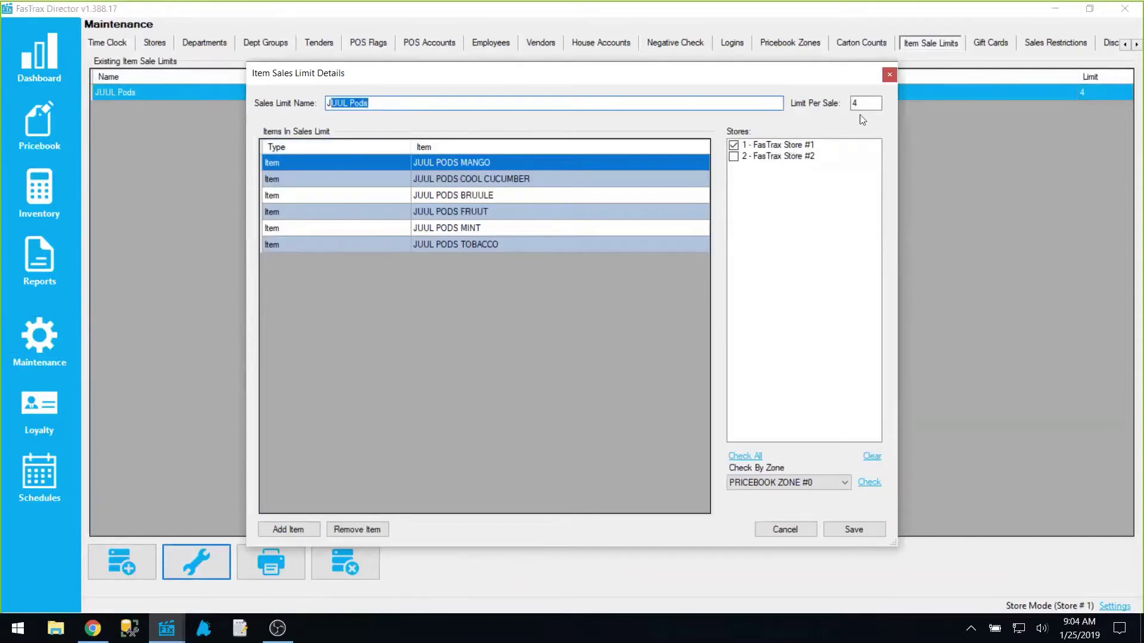
pyautogui.click(604, 181)
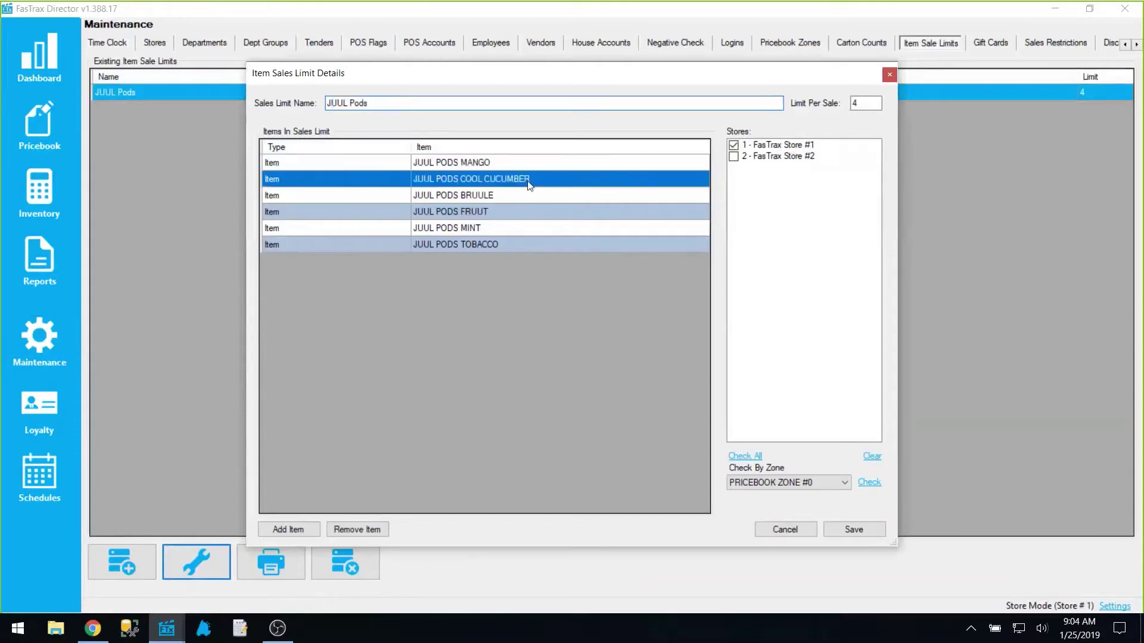
pyautogui.click(514, 196)
pyautogui.click(502, 214)
pyautogui.click(492, 244)
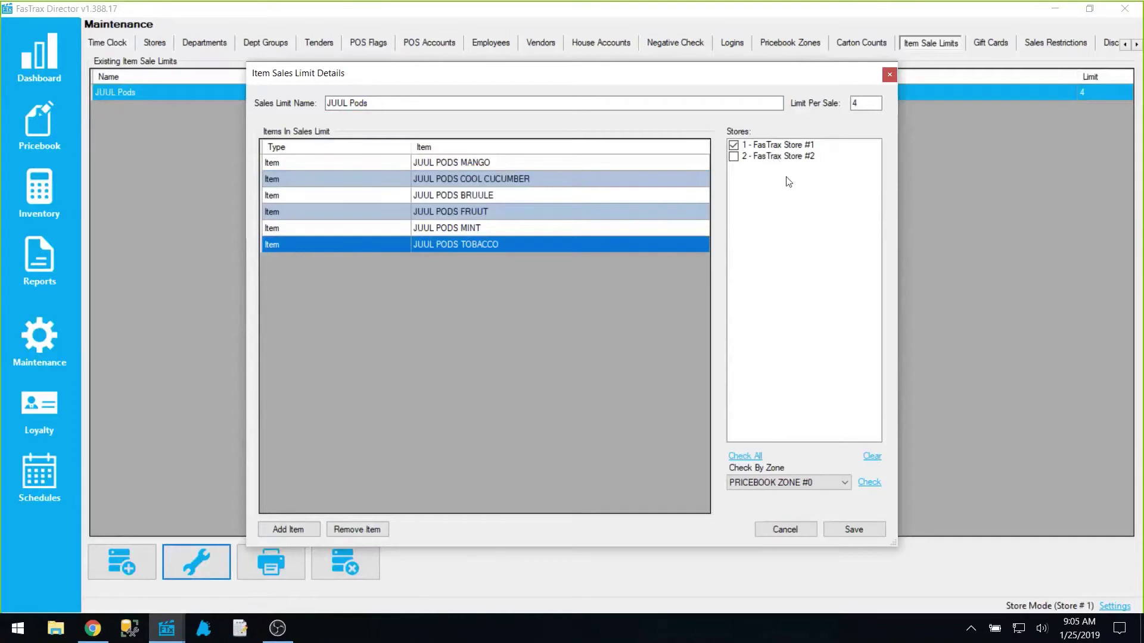
pyautogui.click(851, 530)
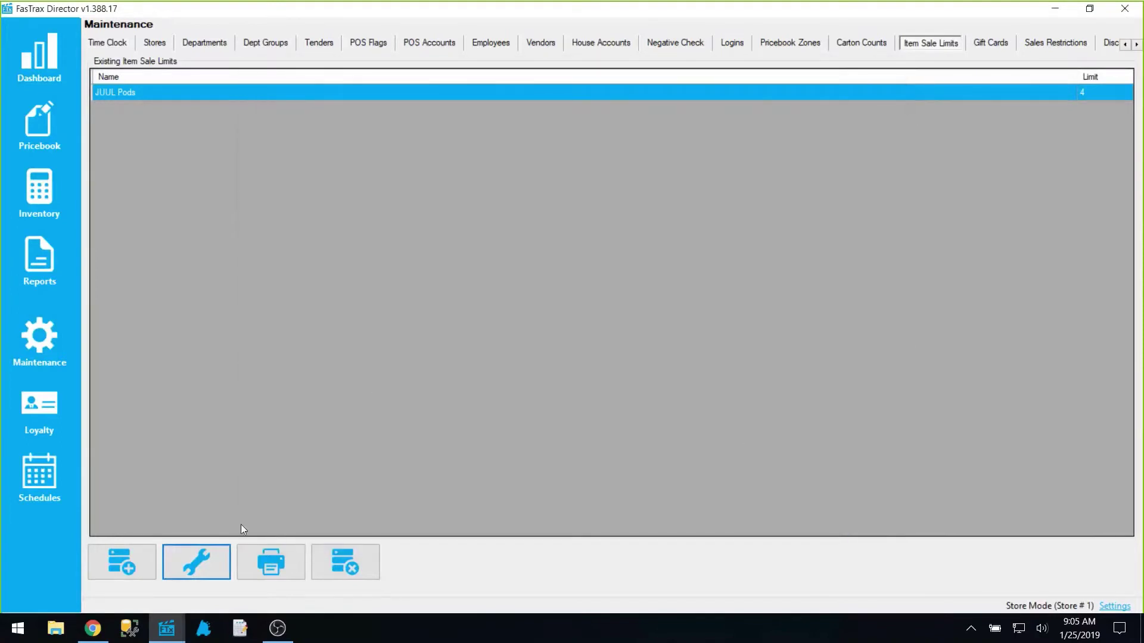
# Step: Launch the point of sale, log in by keypad with the employee ID and password, and open the register
pyautogui.click(203, 628)
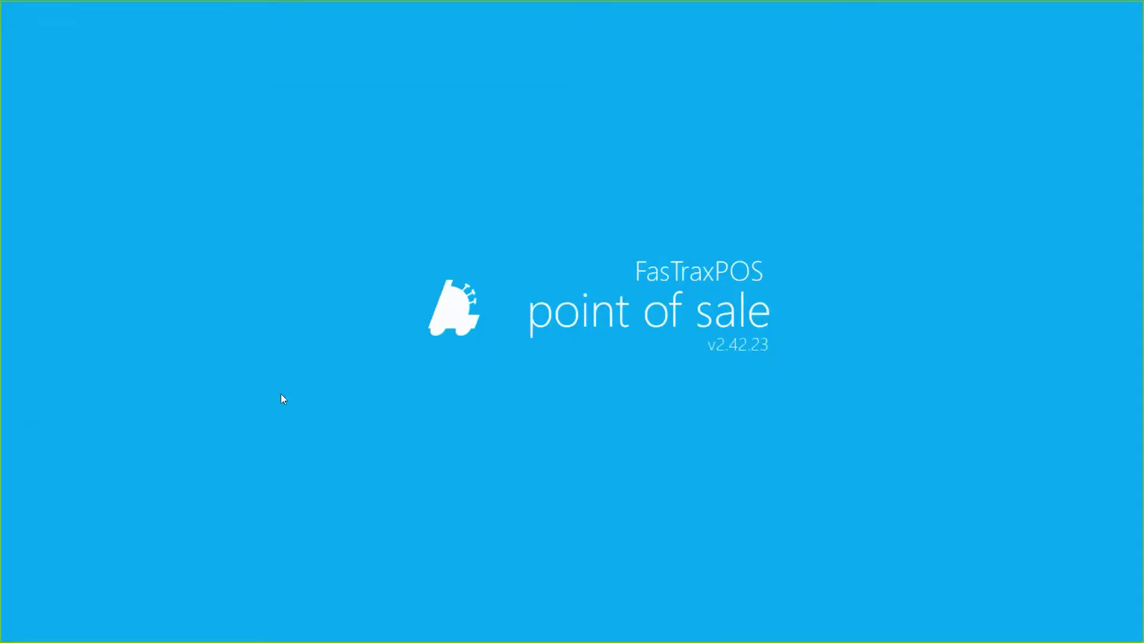
pyautogui.click(378, 304)
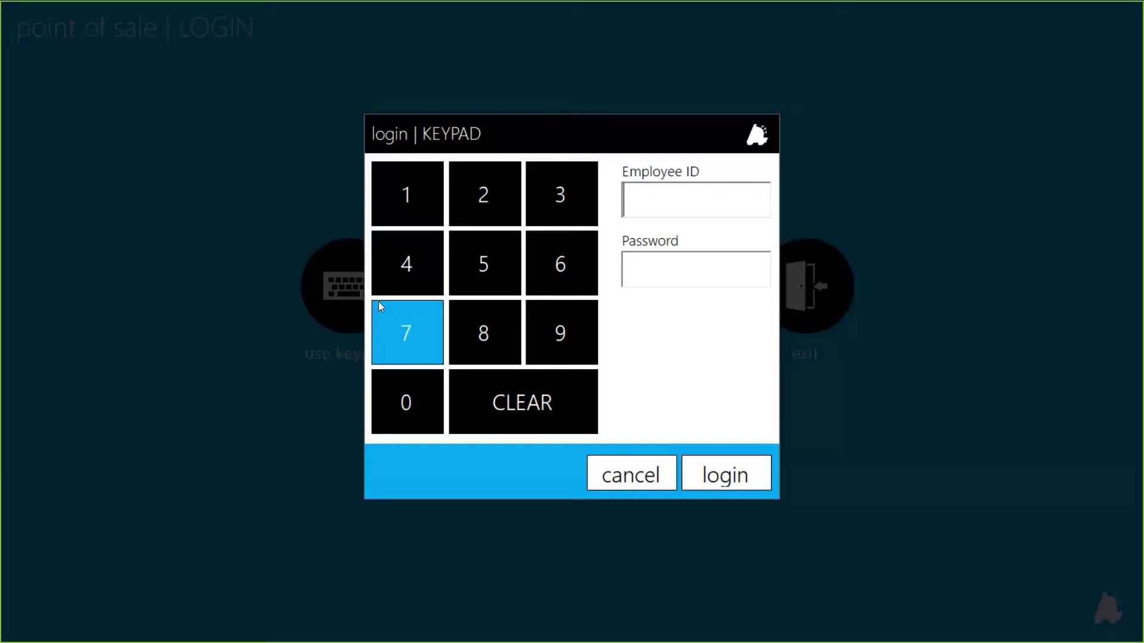
pyautogui.write('*')
pyautogui.press('Tab')
pyautogui.write('*')
pyautogui.press('Return')
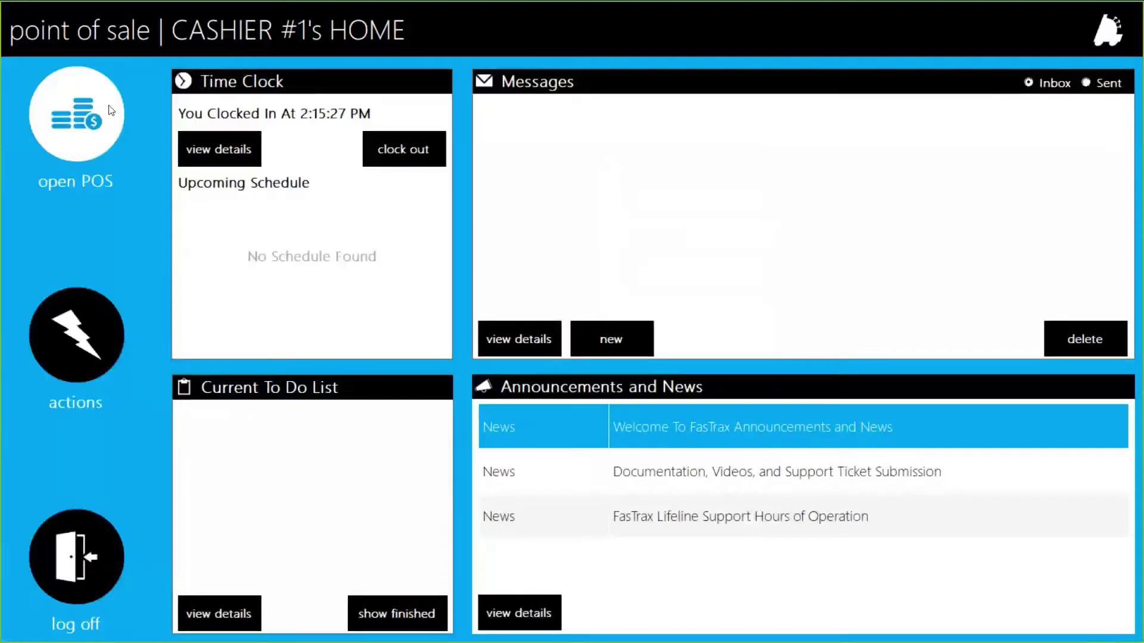
pyautogui.click(108, 105)
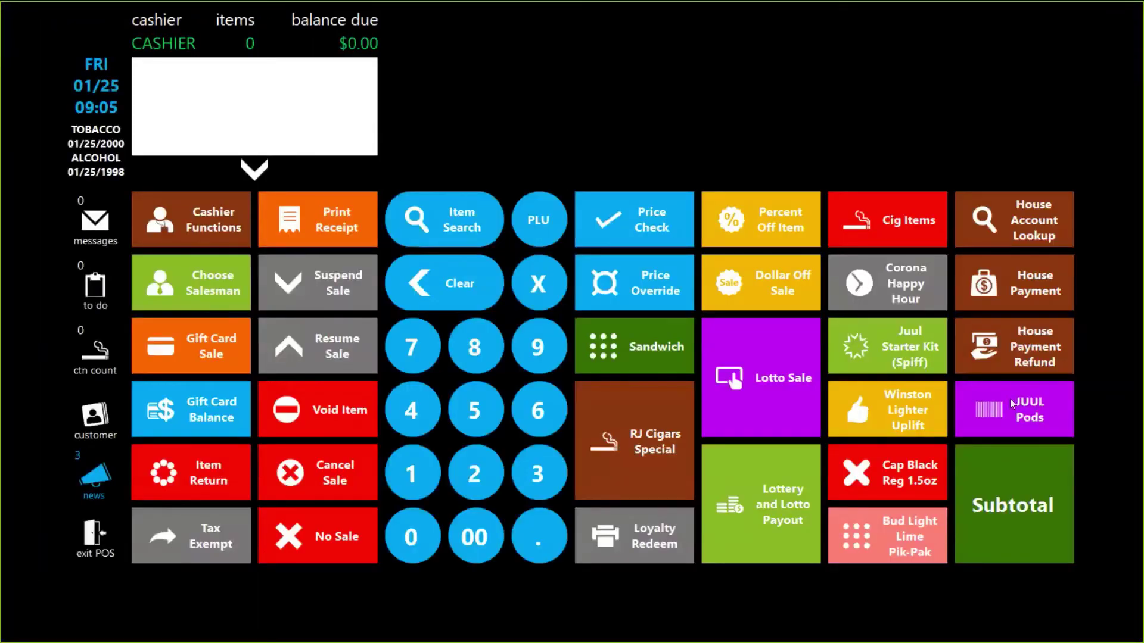
# Step: Ring up four different JUUL pods, MANGO, COOL CUCUMBER, BRUULE and FRUUT, in a new sale with the customer's age visually verified
pyautogui.click(1010, 398)
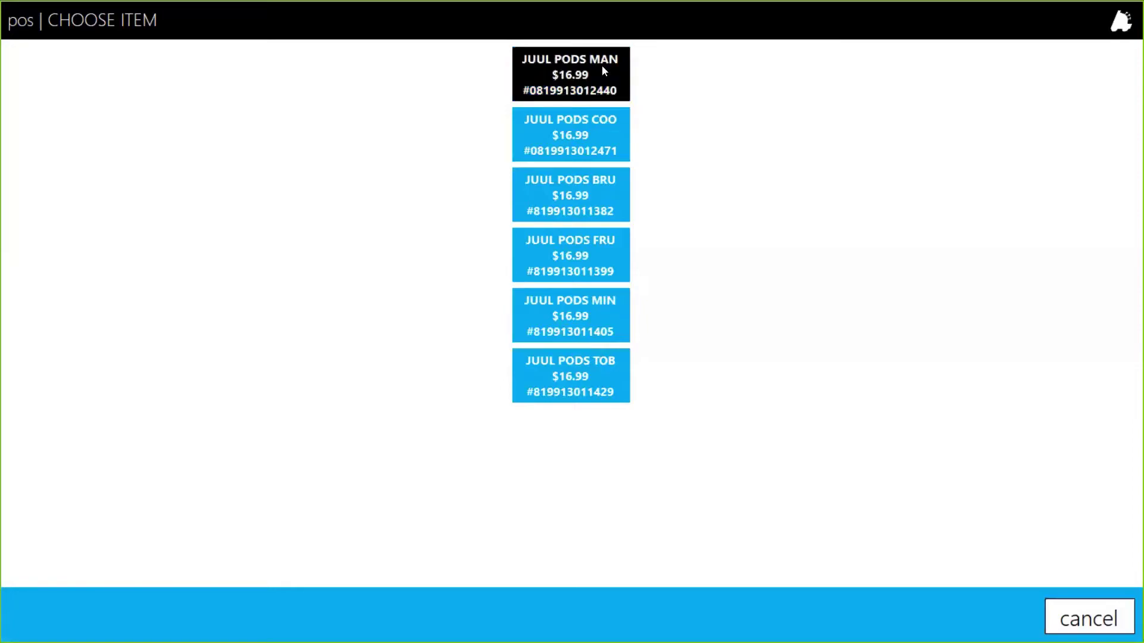
pyautogui.click(602, 69)
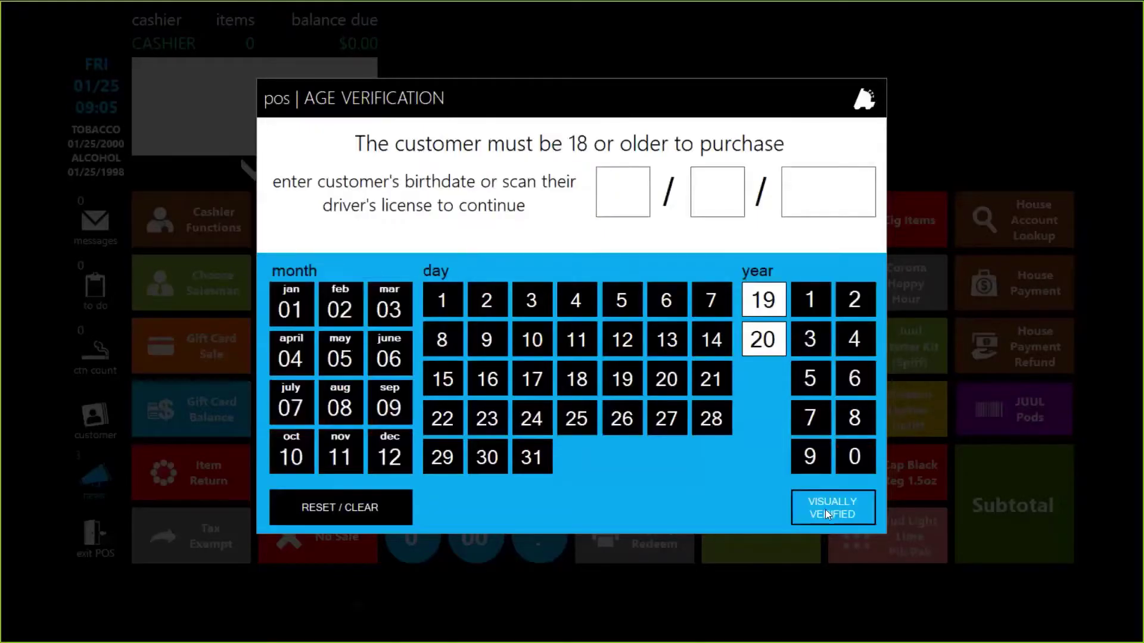
pyautogui.click(826, 512)
pyautogui.click(614, 146)
pyautogui.click(1010, 398)
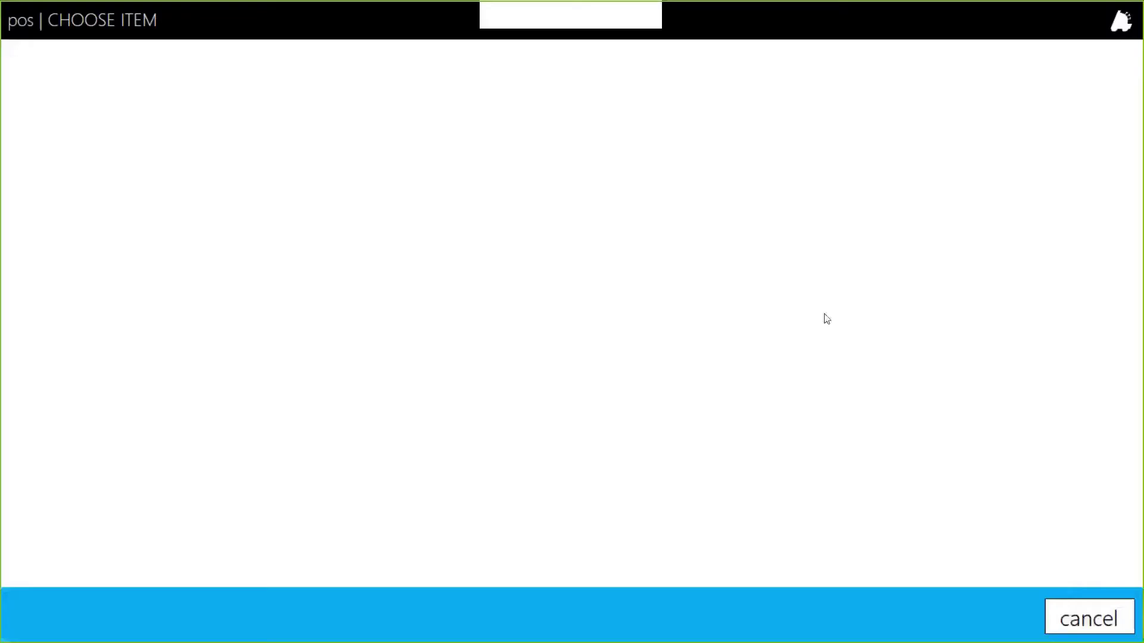
pyautogui.click(591, 200)
pyautogui.click(989, 411)
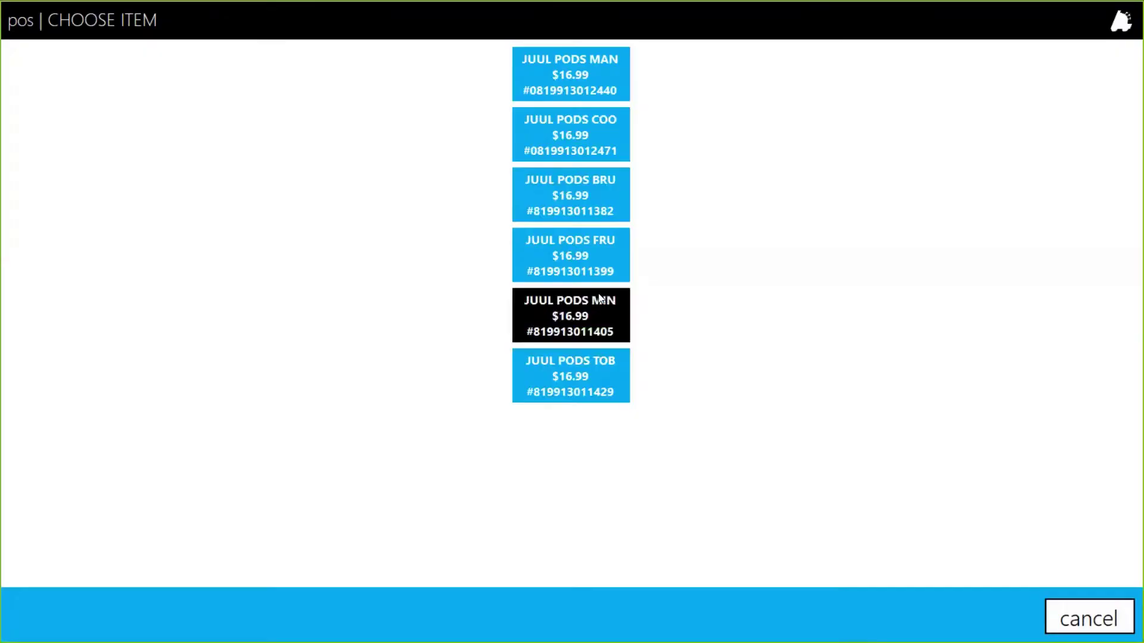
pyautogui.click(586, 266)
# Step: Try to add JUUL PODS MINT as a fifth pod, dismiss the notice, and complete the sale
pyautogui.click(989, 408)
pyautogui.click(587, 316)
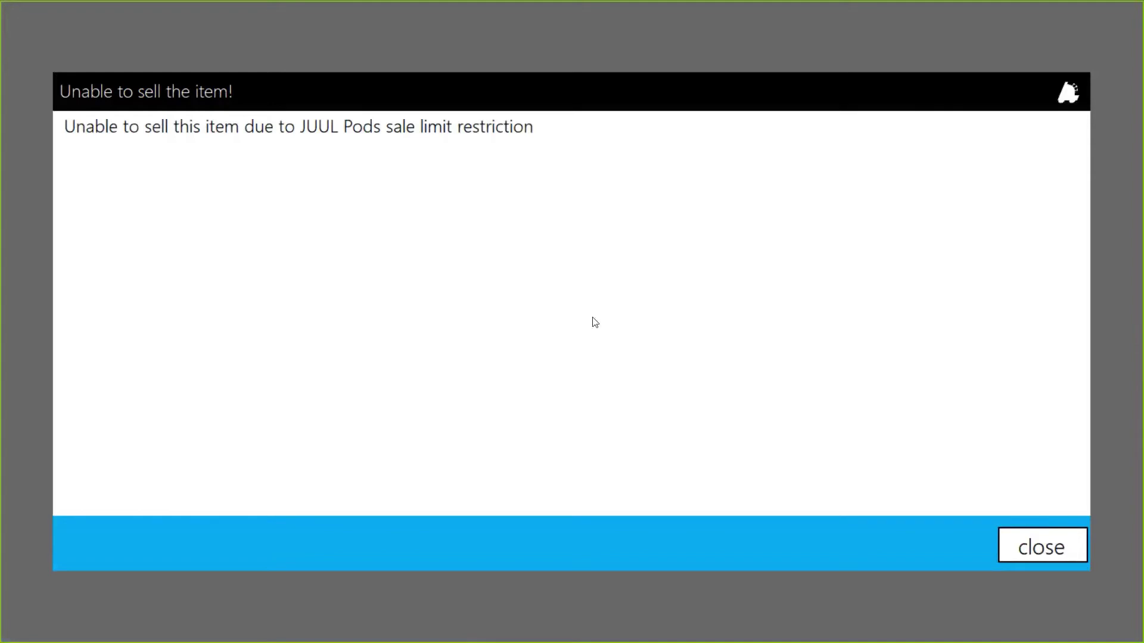
pyautogui.click(1038, 546)
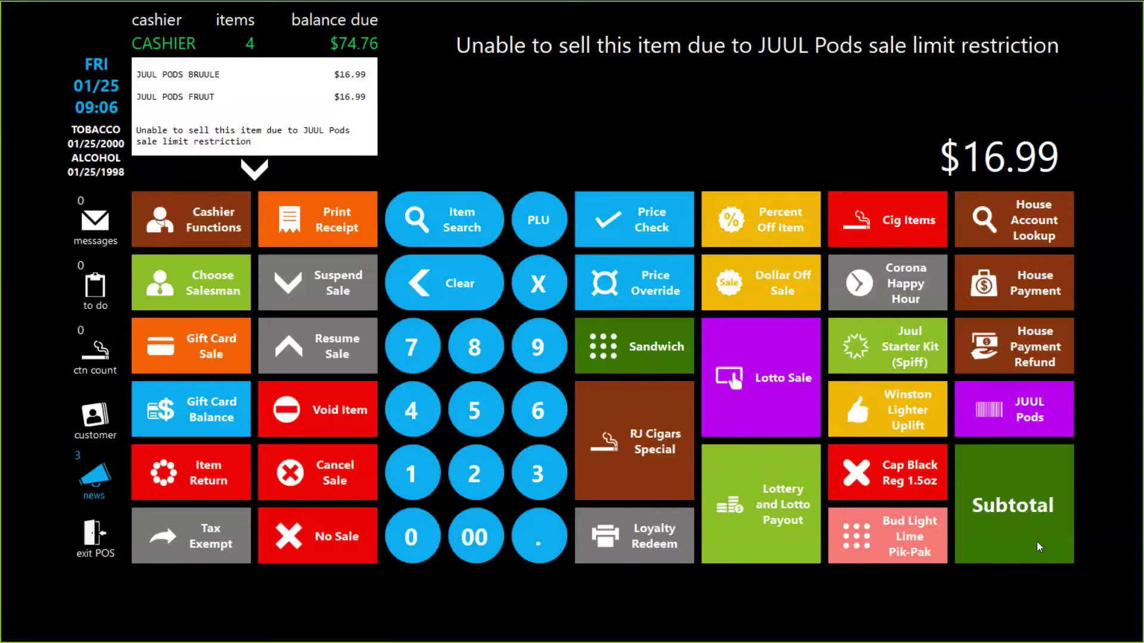
pyautogui.click(980, 536)
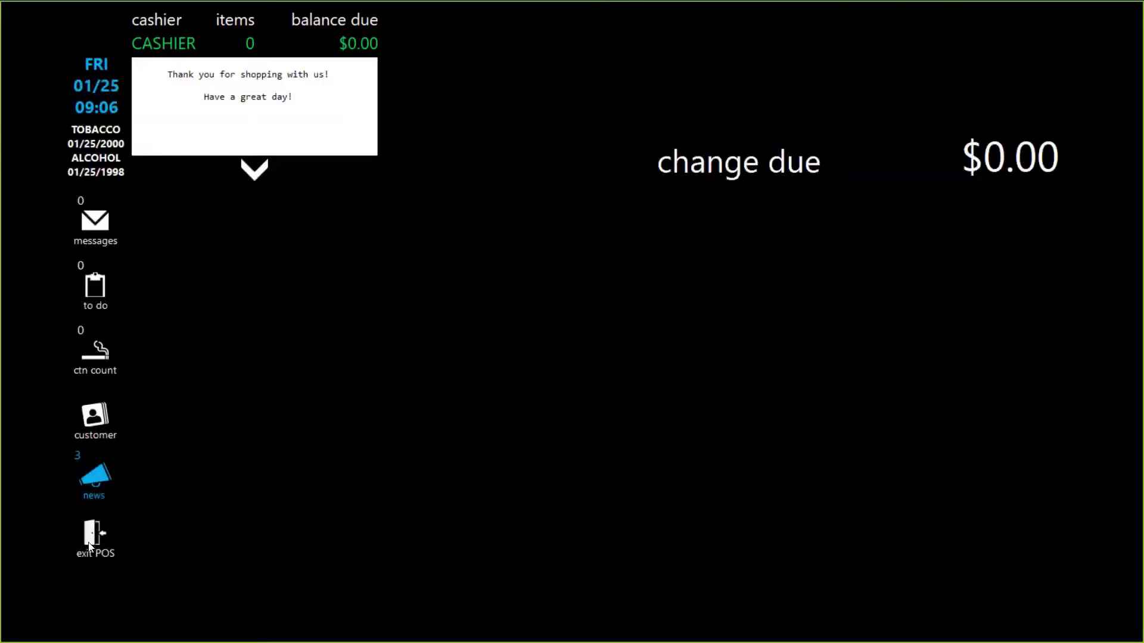
# Step: Exit the register, log off, log back in by keypad, and reopen the register
pyautogui.click(88, 544)
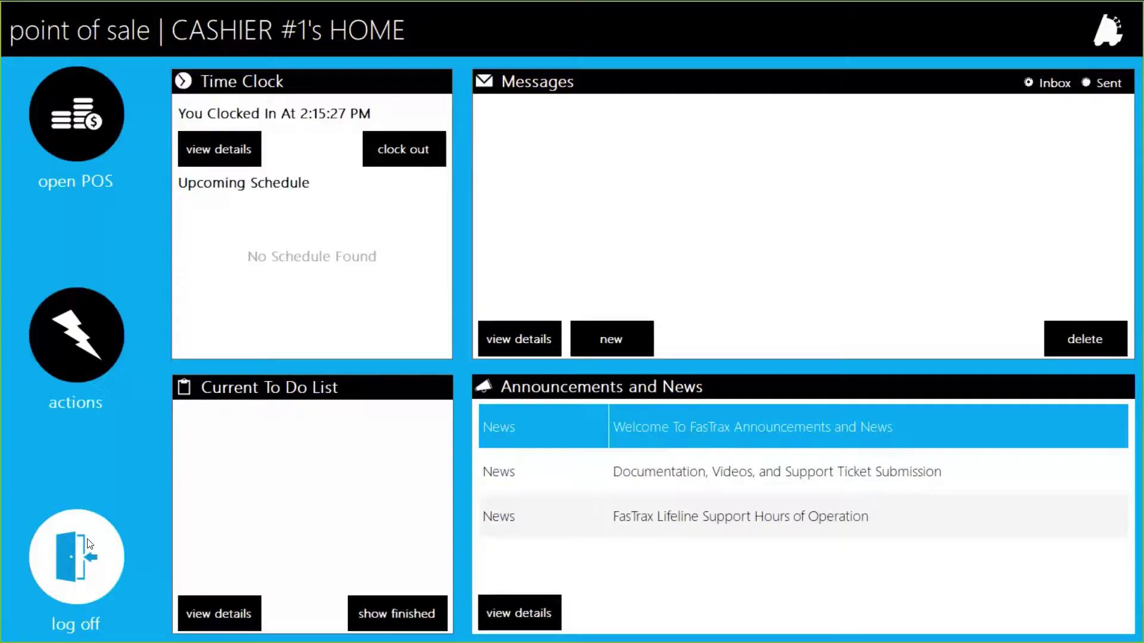
pyautogui.click(77, 557)
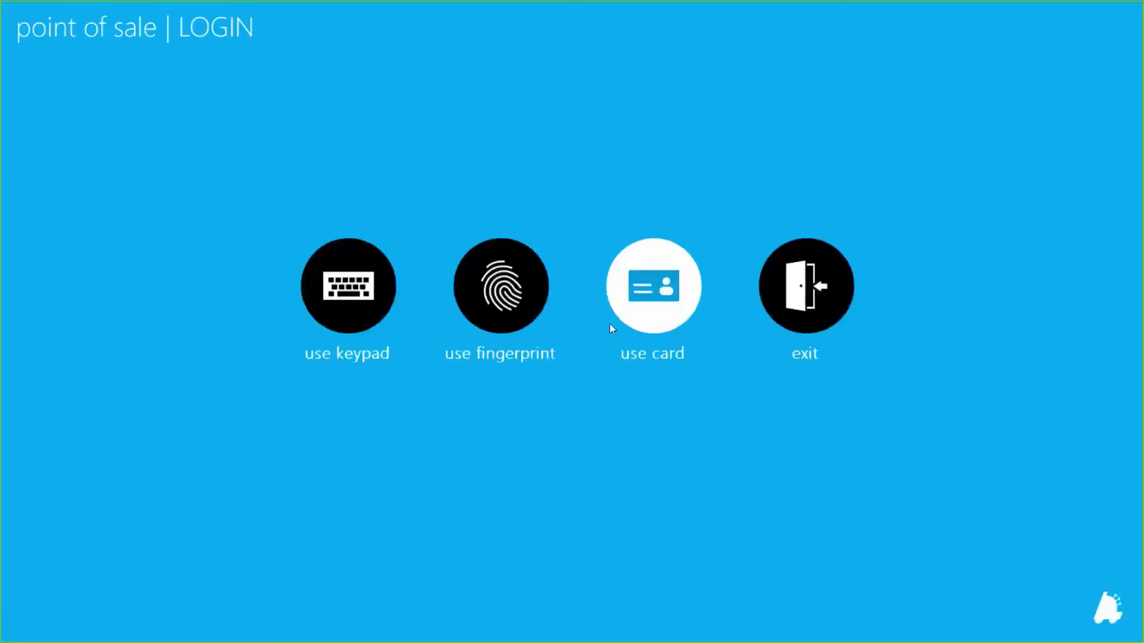
pyautogui.click(387, 299)
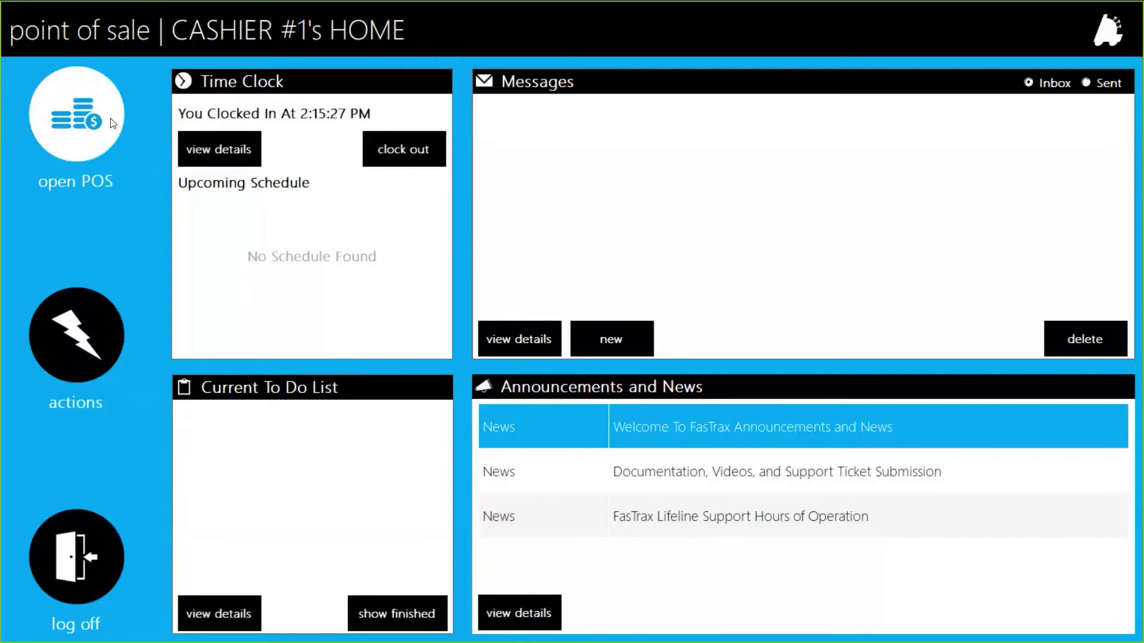
pyautogui.click(112, 123)
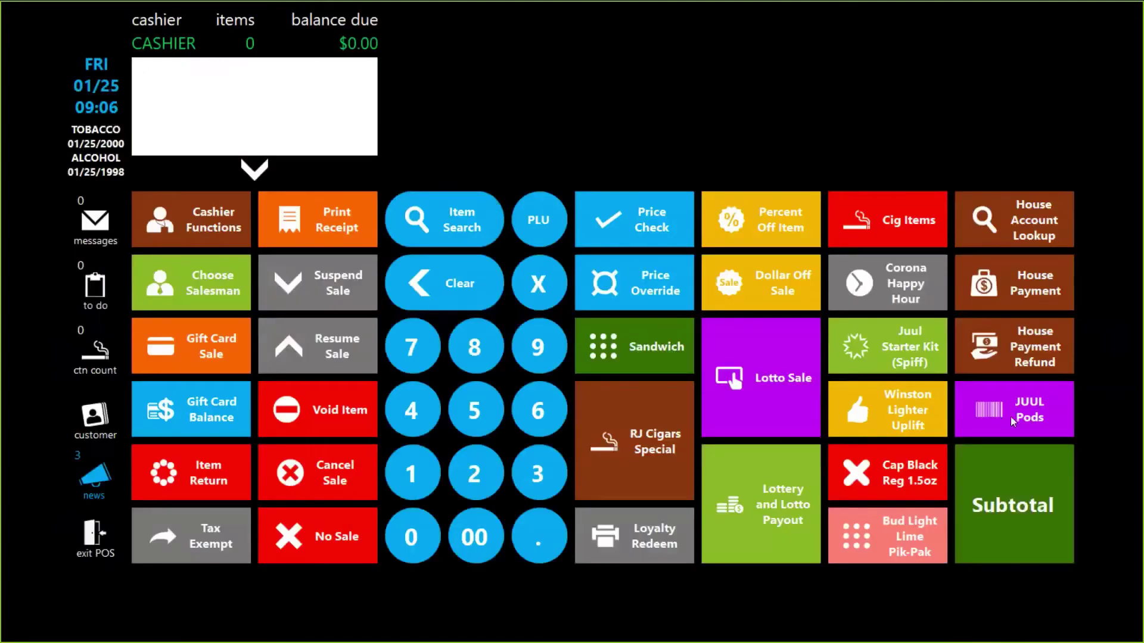
# Step: Ring up JUUL PODS MANGO and JUUL PODS COOL CUCUMBER in a new sale with the customer's age visually verified
pyautogui.click(1010, 417)
pyautogui.click(591, 70)
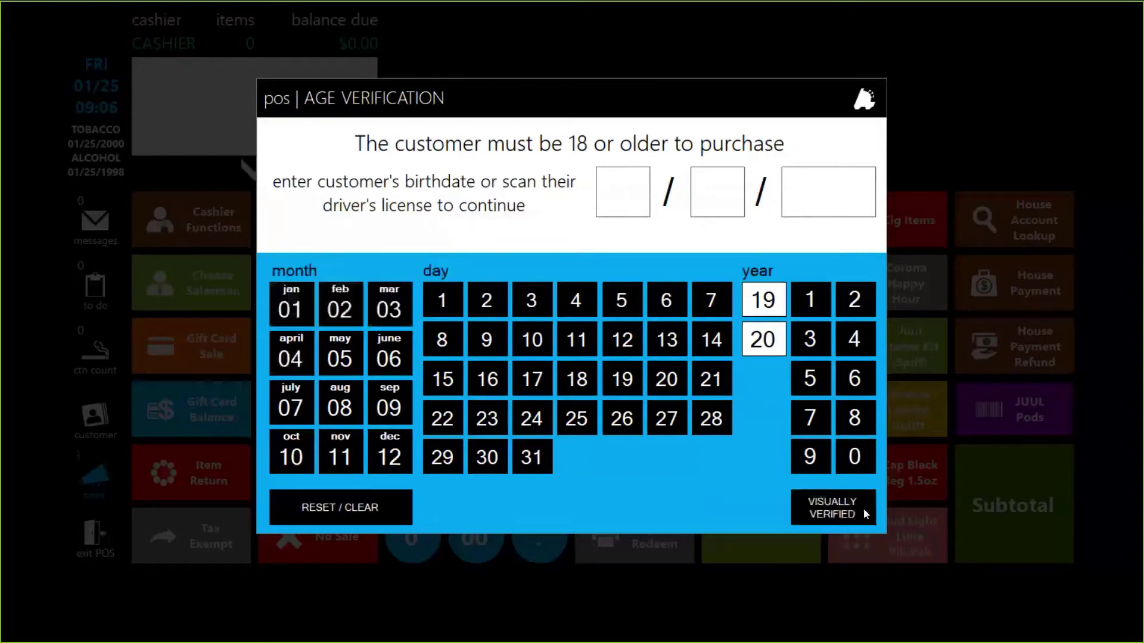
pyautogui.click(863, 509)
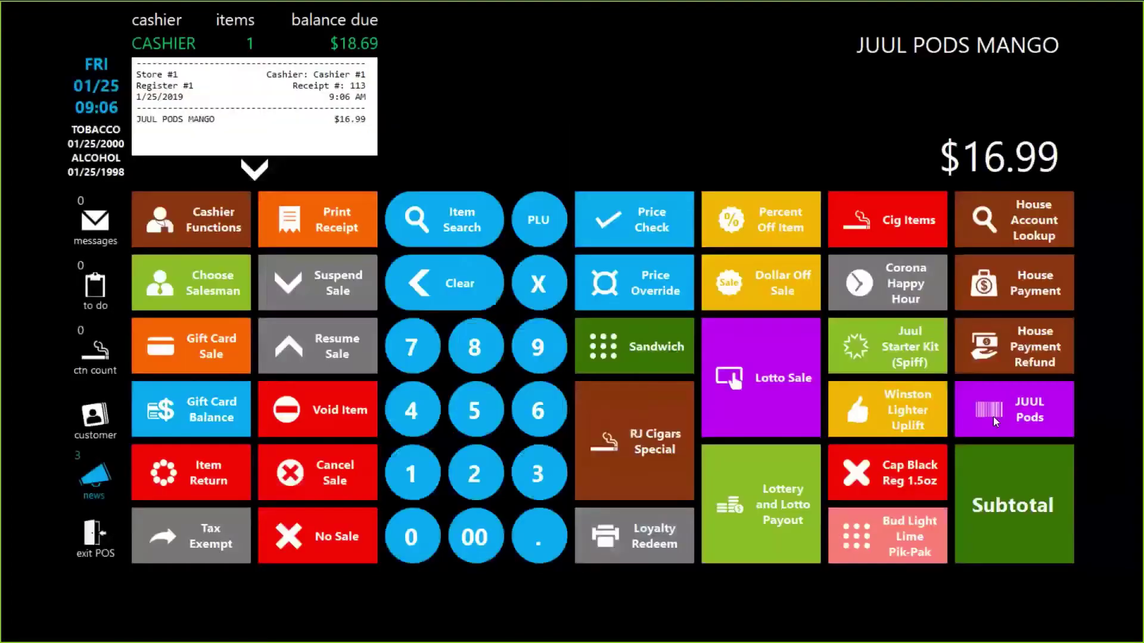
pyautogui.click(992, 416)
pyautogui.click(556, 152)
# Step: Find JUUL POD by description in the item search and add JUUL PODS BRUULE to the sale
pyautogui.click(437, 216)
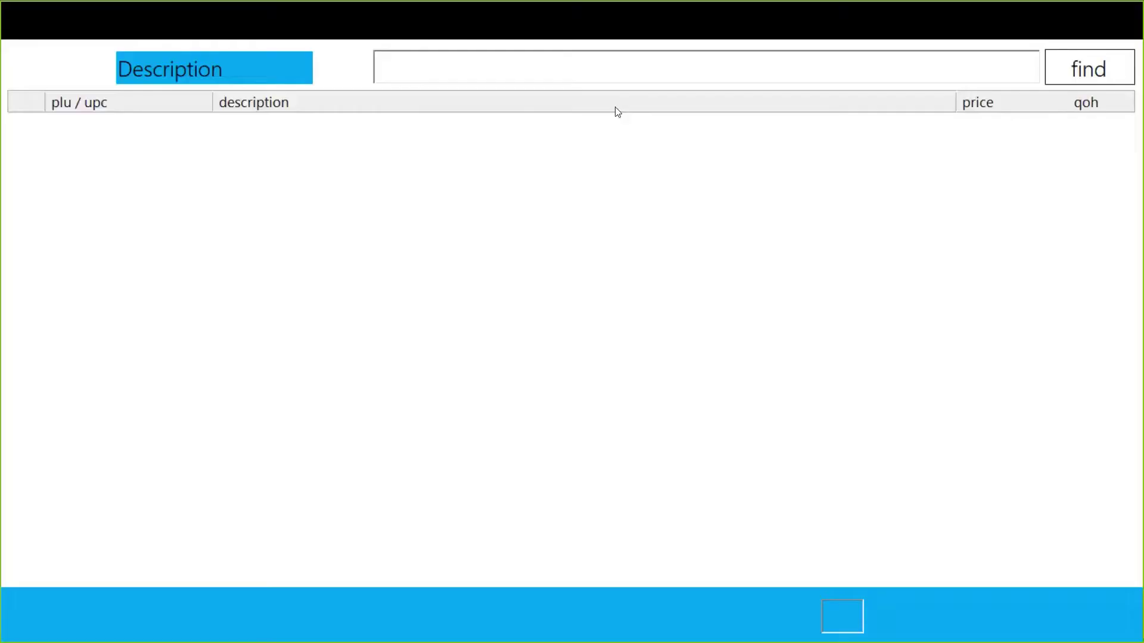
pyautogui.write('JUUL POD')
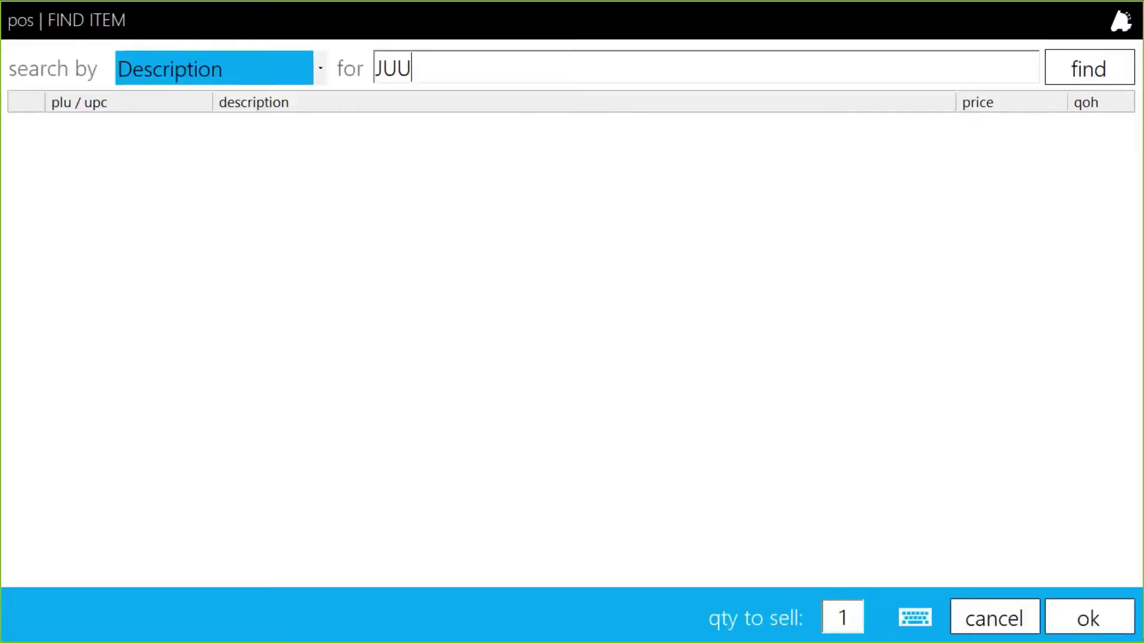
pyautogui.click(1119, 76)
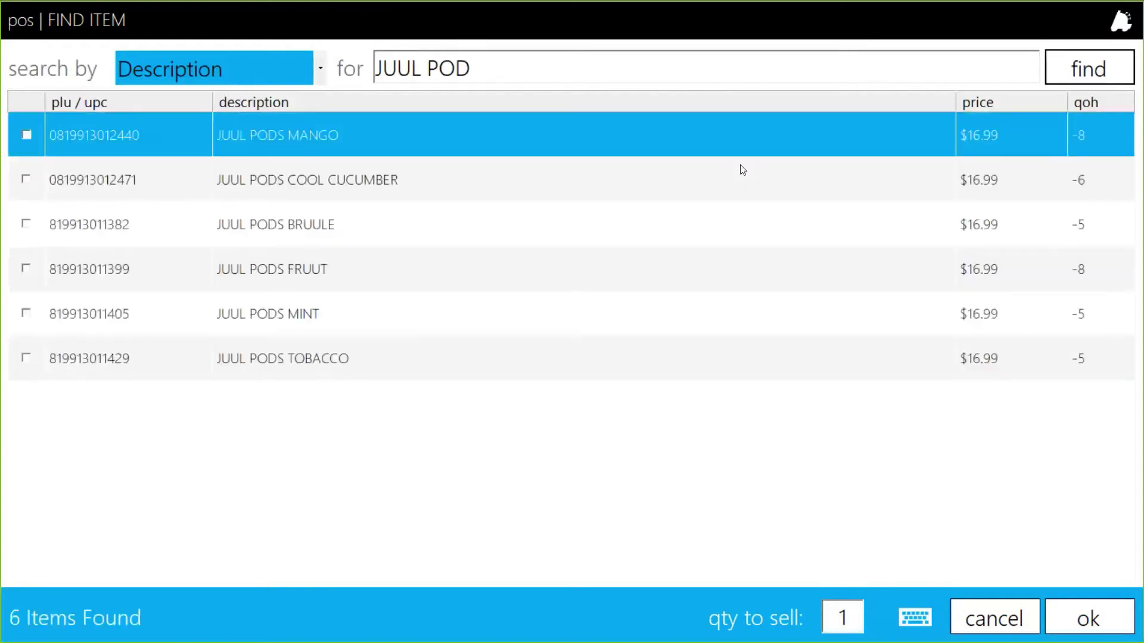
pyautogui.click(25, 225)
pyautogui.click(1066, 618)
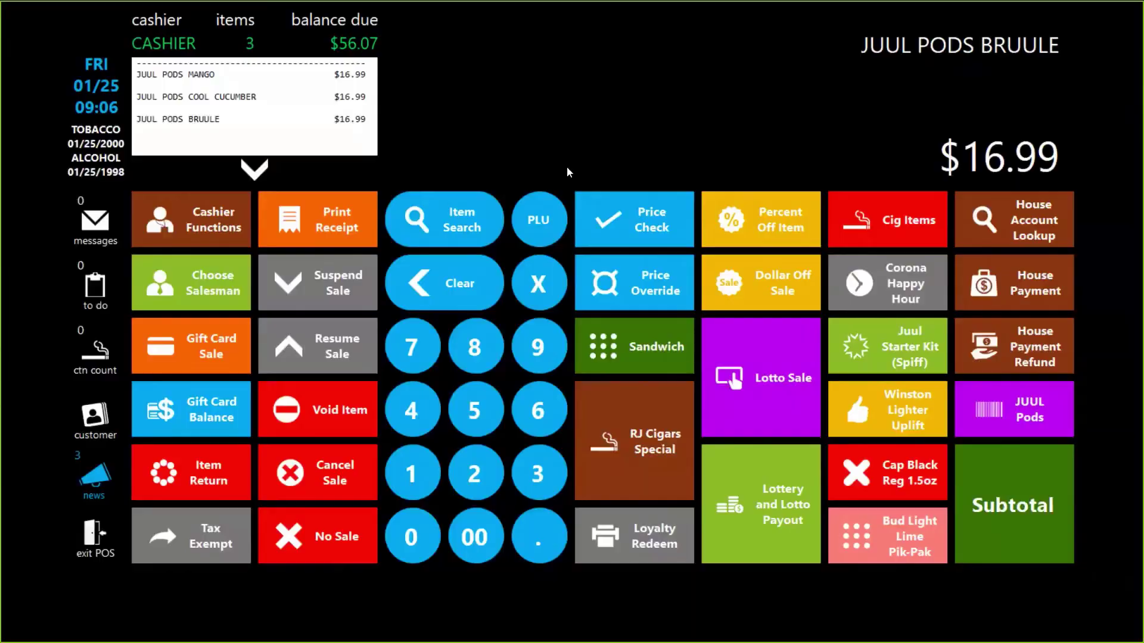
# Step: Try to add JUUL PODS FRUUT with a quantity of 2, dismiss the notice, and review the full receipt
pyautogui.click(461, 218)
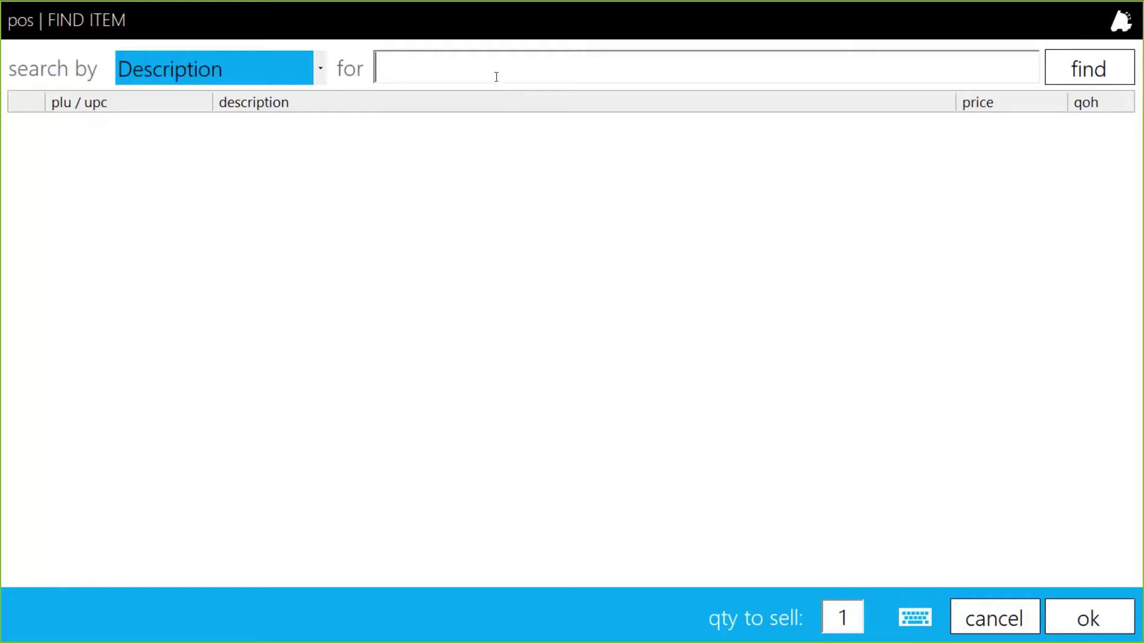
pyautogui.write('JUUL POD')
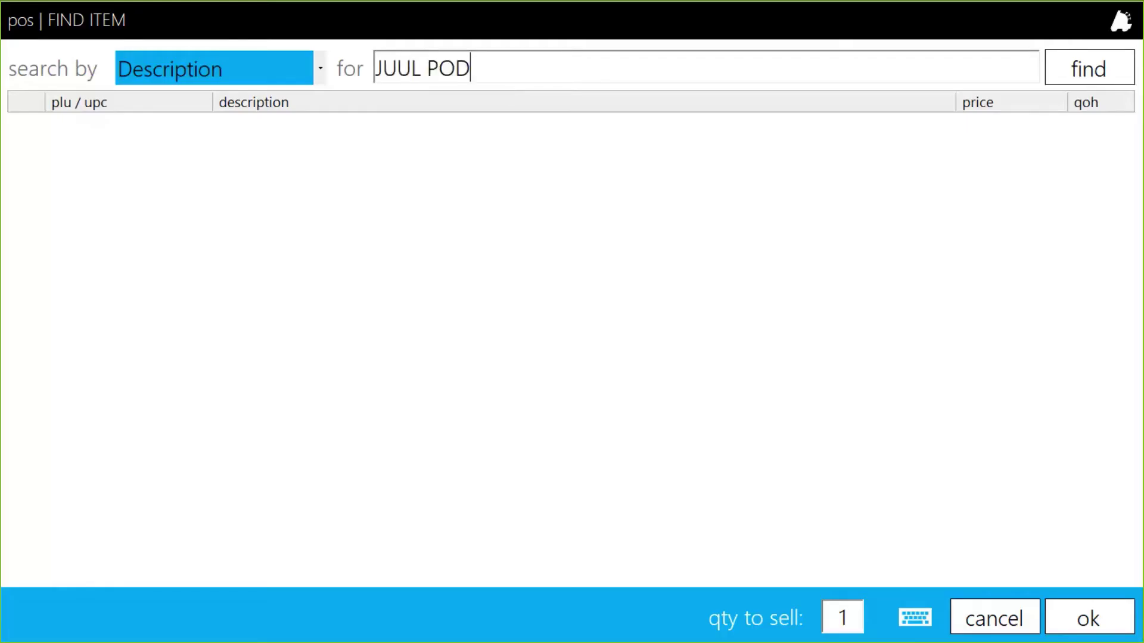
pyautogui.click(1090, 70)
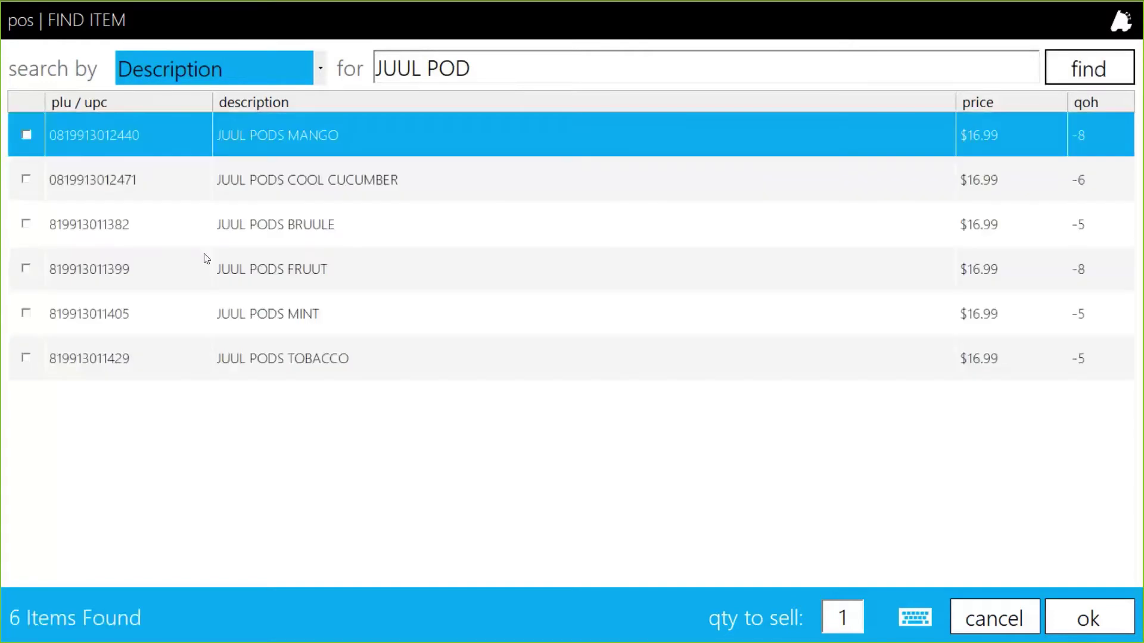
pyautogui.click(78, 268)
pyautogui.doubleClick(842, 617)
pyautogui.write('2')
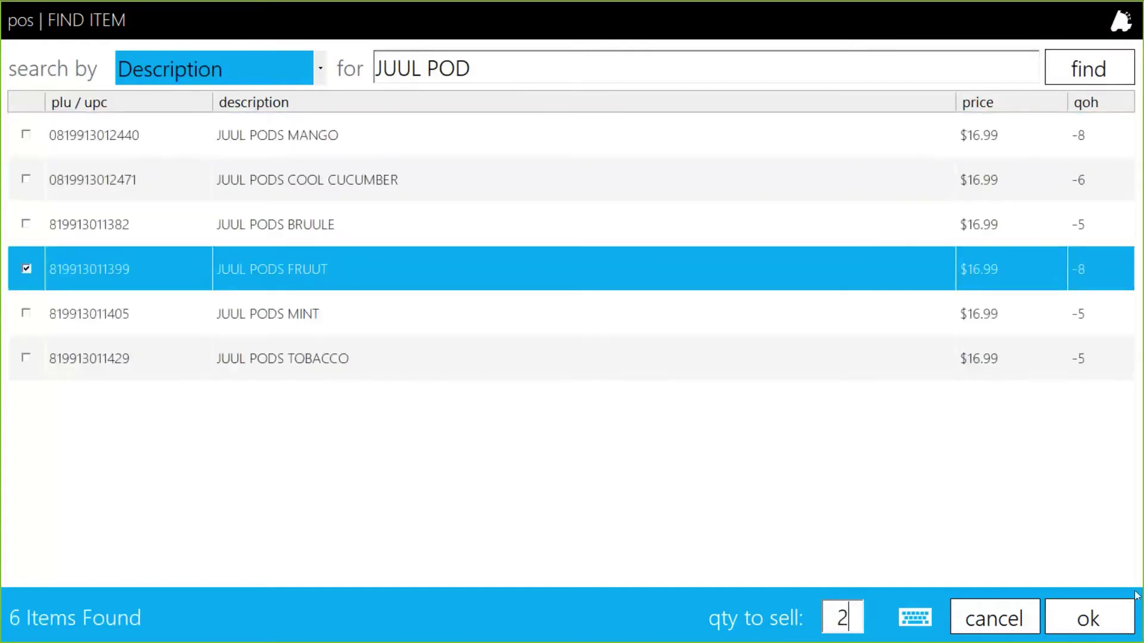
pyautogui.click(1121, 615)
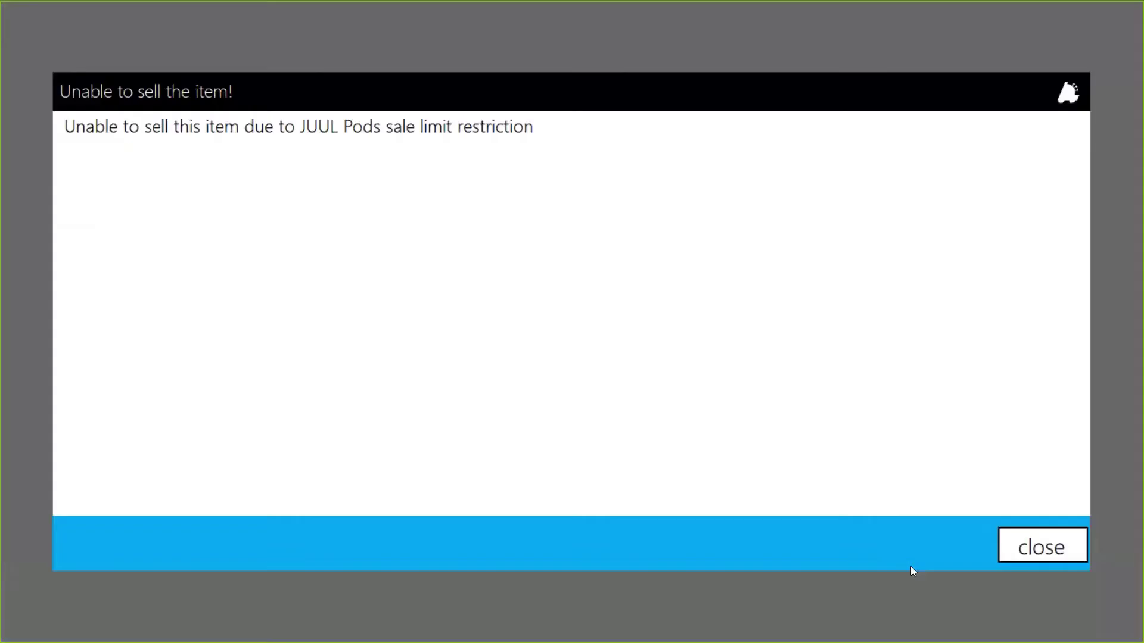
pyautogui.click(1051, 555)
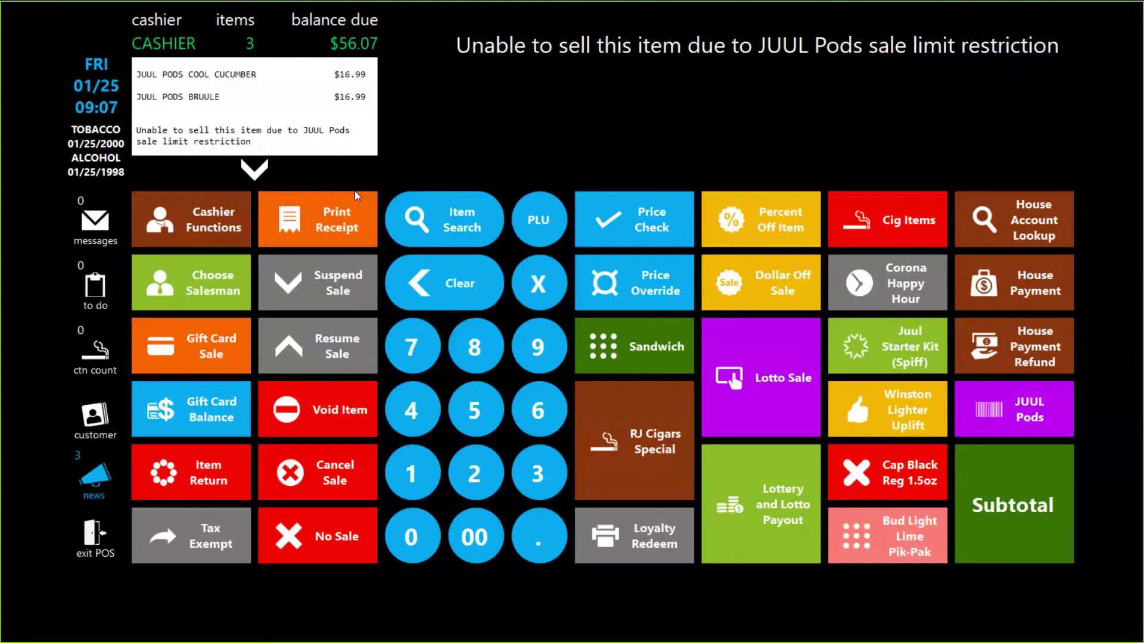
pyautogui.click(256, 173)
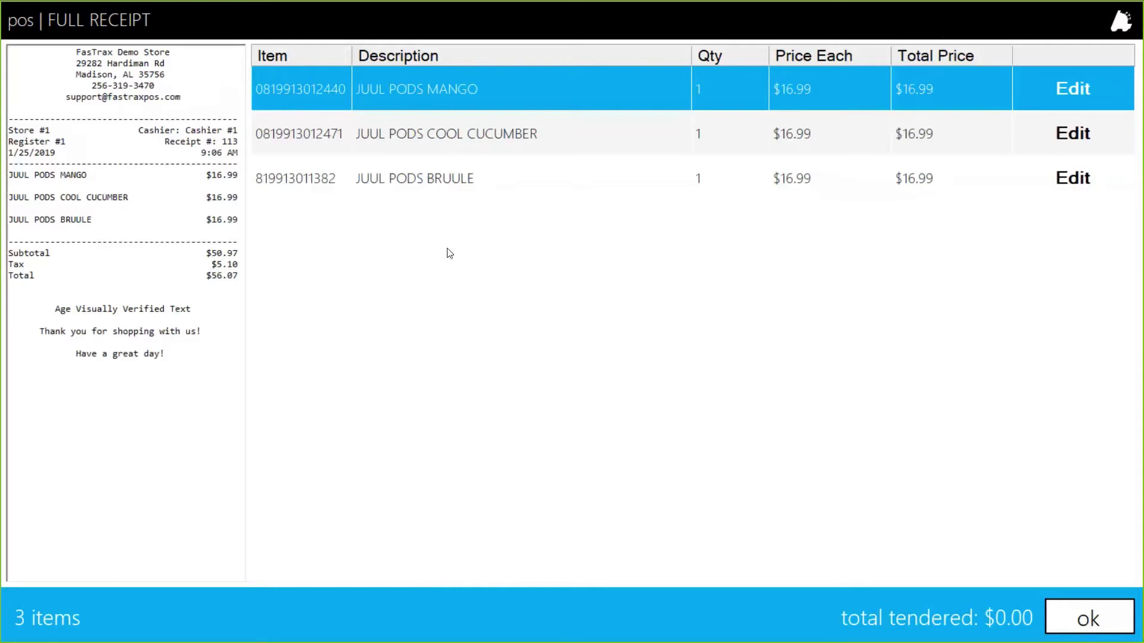
pyautogui.click(1068, 607)
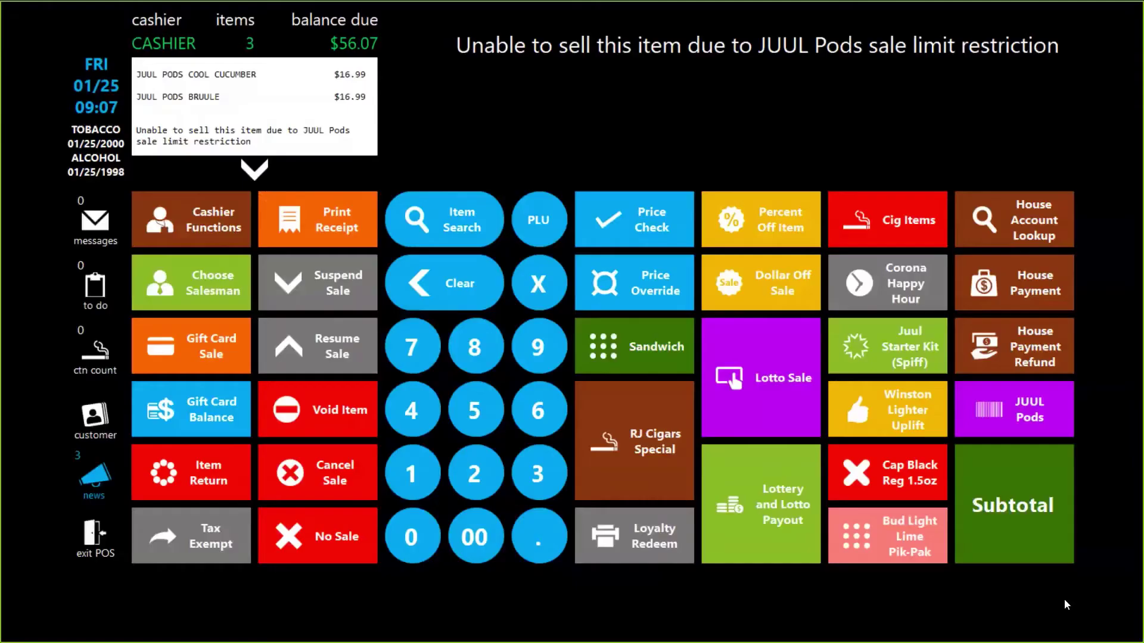
# Step: Add another JUUL PODS MANGO to the sale and complete it with cash payment
pyautogui.click(1044, 434)
pyautogui.click(620, 82)
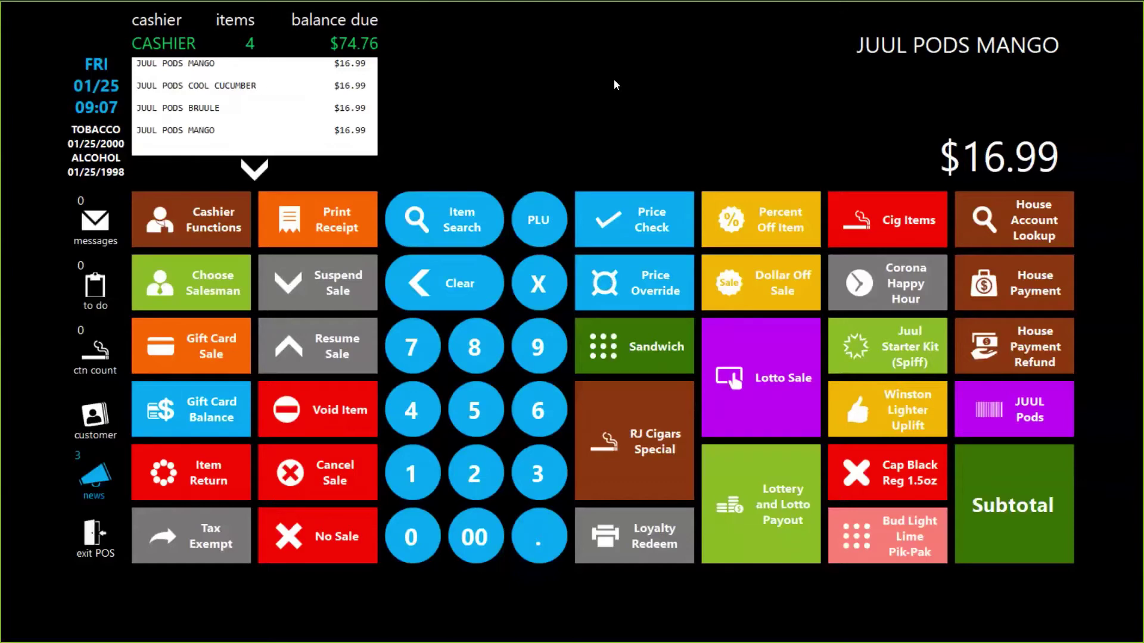
pyautogui.click(1031, 477)
pyautogui.click(653, 318)
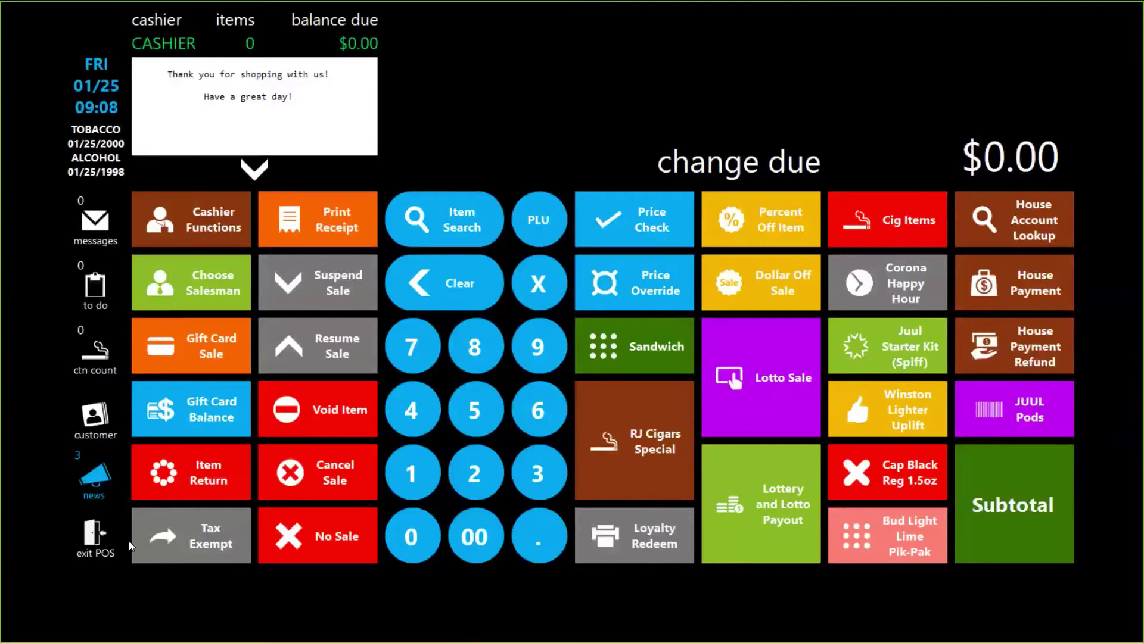
# Step: Switch to FasTrax Director and examine the JUUL Pods limit's per-sale value, items and stores without saving
pyautogui.hotkey('alt', 'Tab')
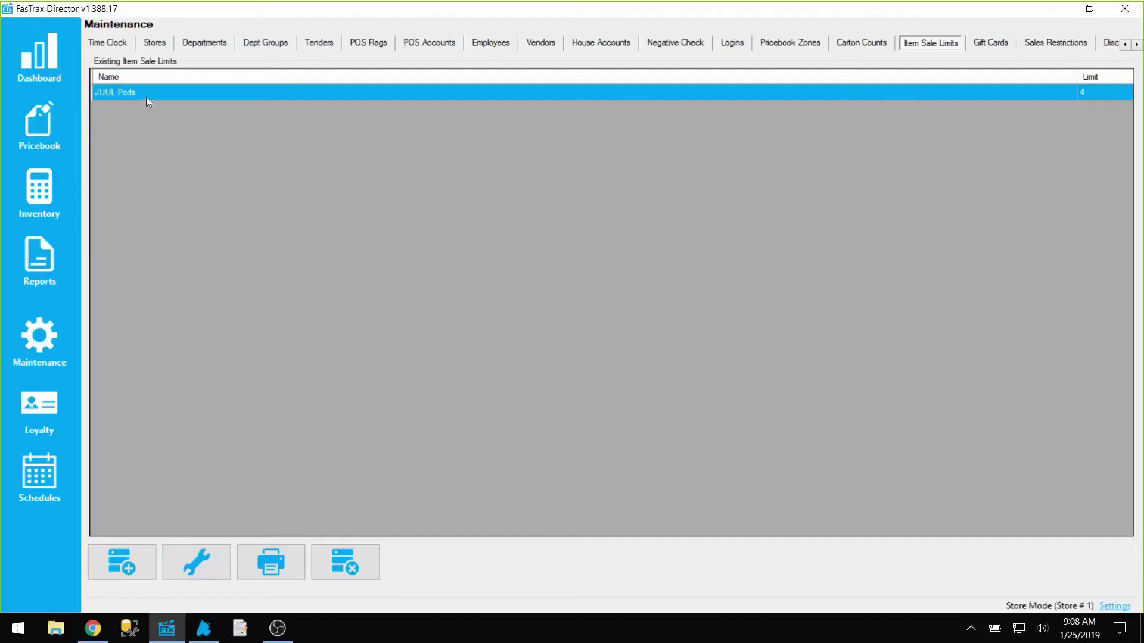
pyautogui.doubleClick(146, 97)
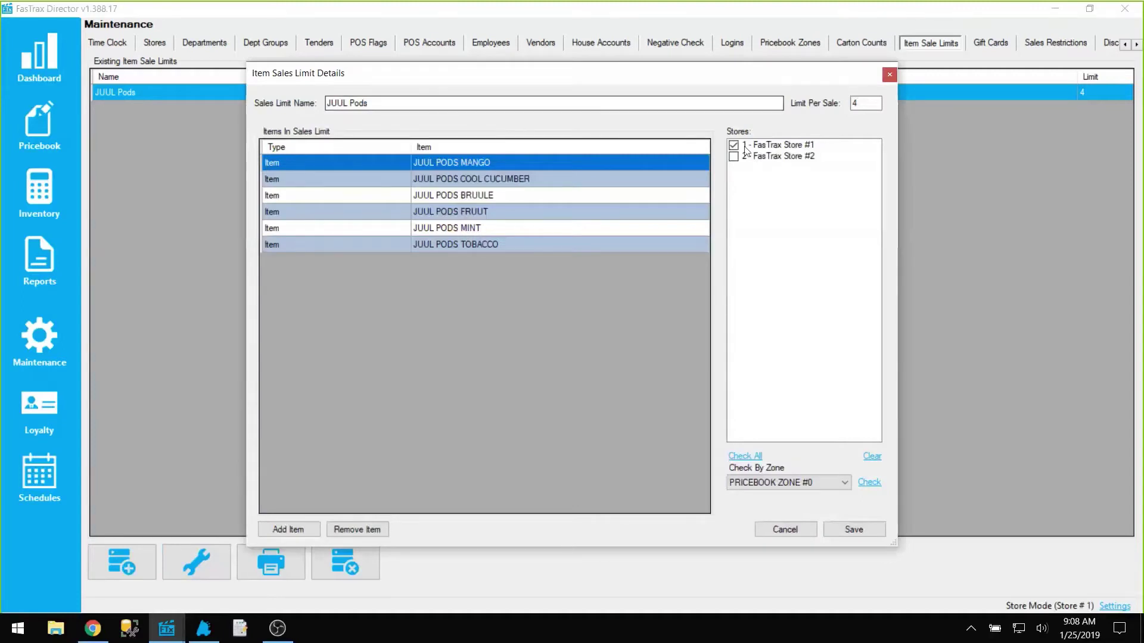
pyautogui.click(867, 104)
pyautogui.doubleClick(866, 106)
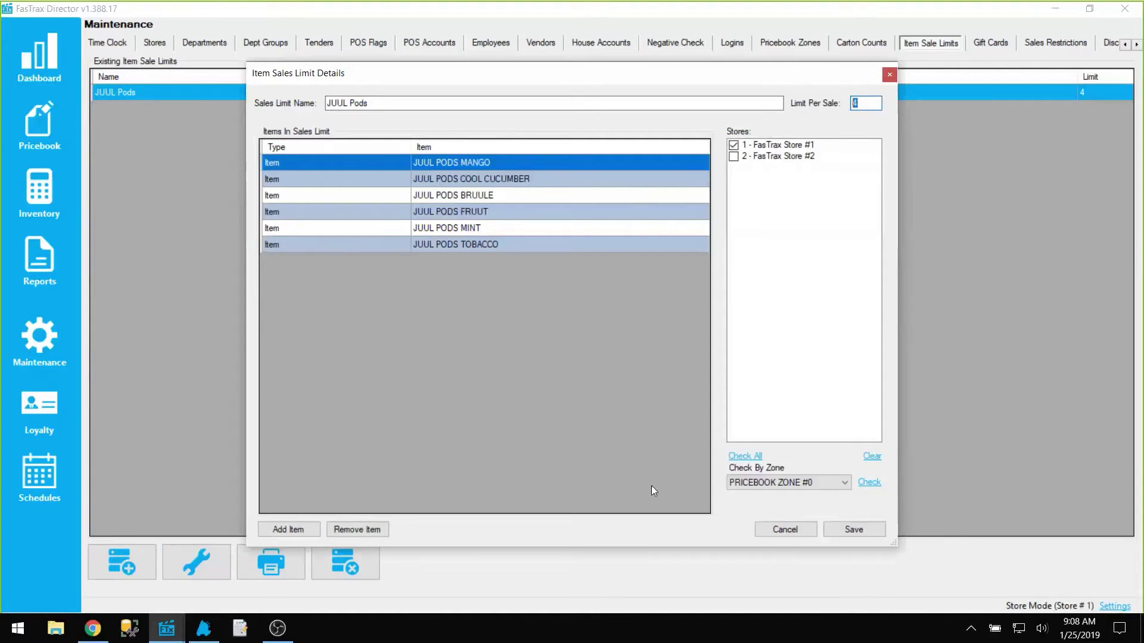
pyautogui.click(798, 530)
# Step: Return to the point of sale and sell one JUUL PODS MANGO for cash with the customer's age visually verified
pyautogui.hotkey('alt', 'Tab')
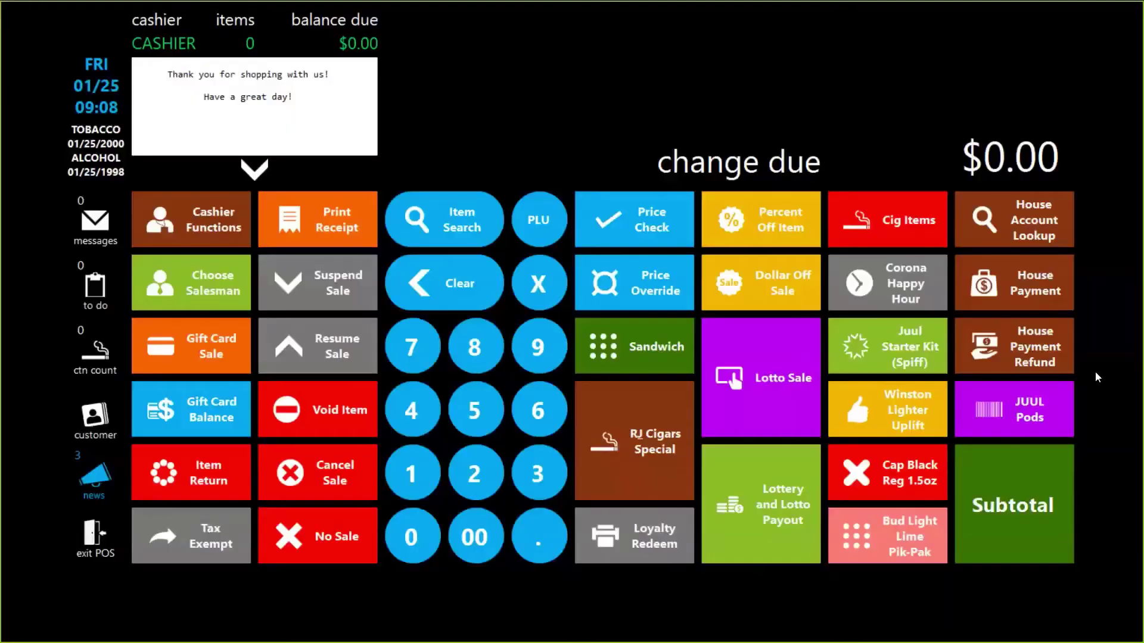
pyautogui.click(988, 418)
pyautogui.click(536, 244)
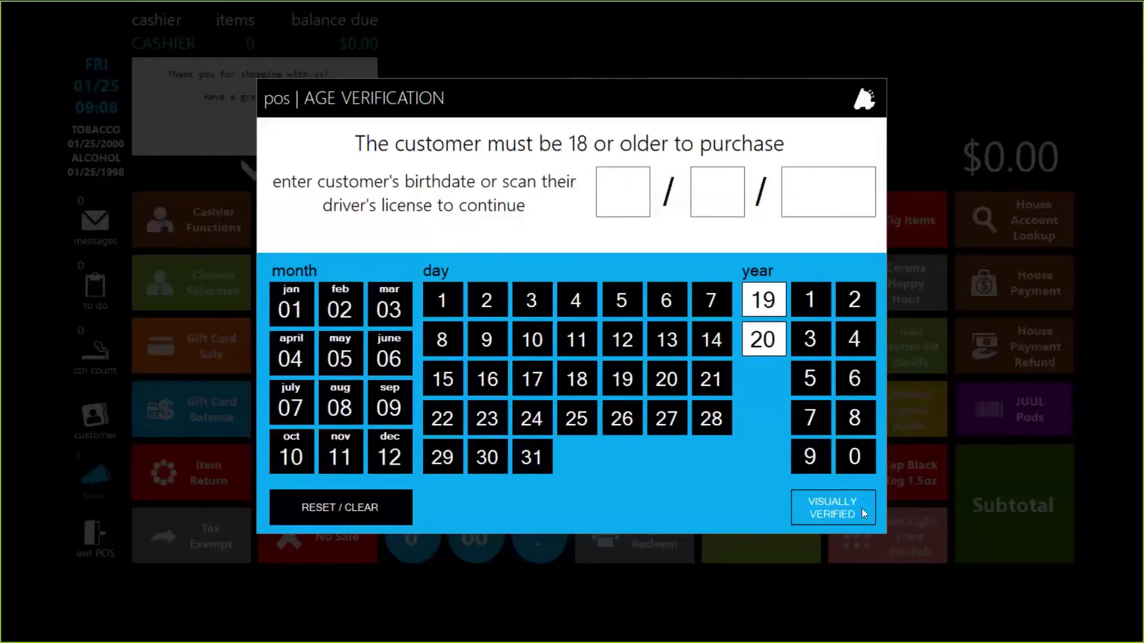
pyautogui.click(861, 509)
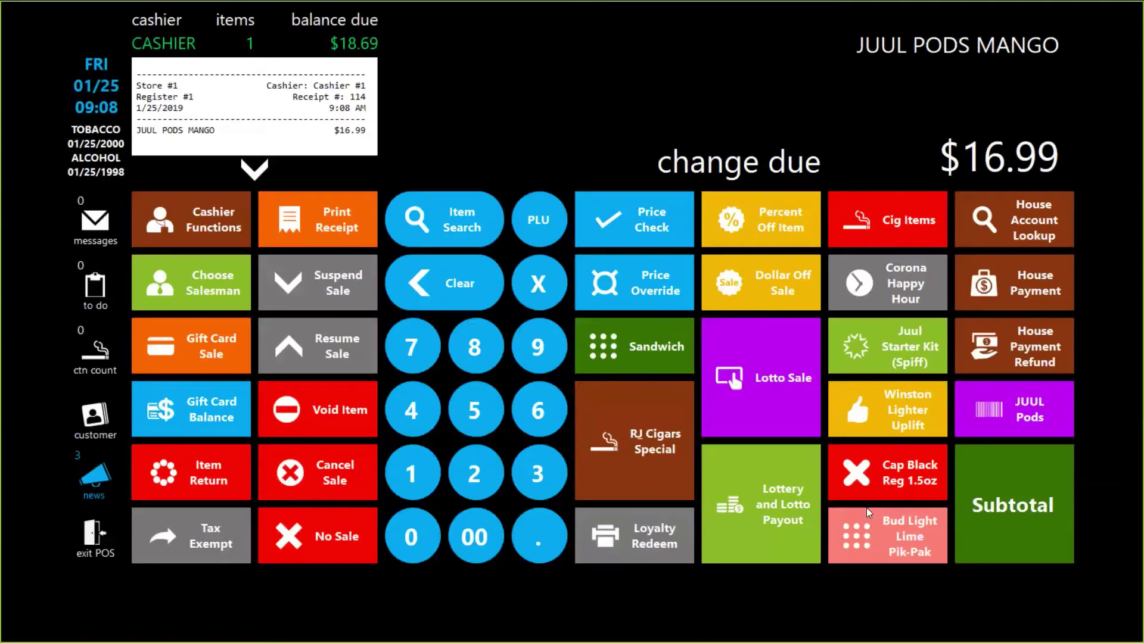
pyautogui.click(1060, 510)
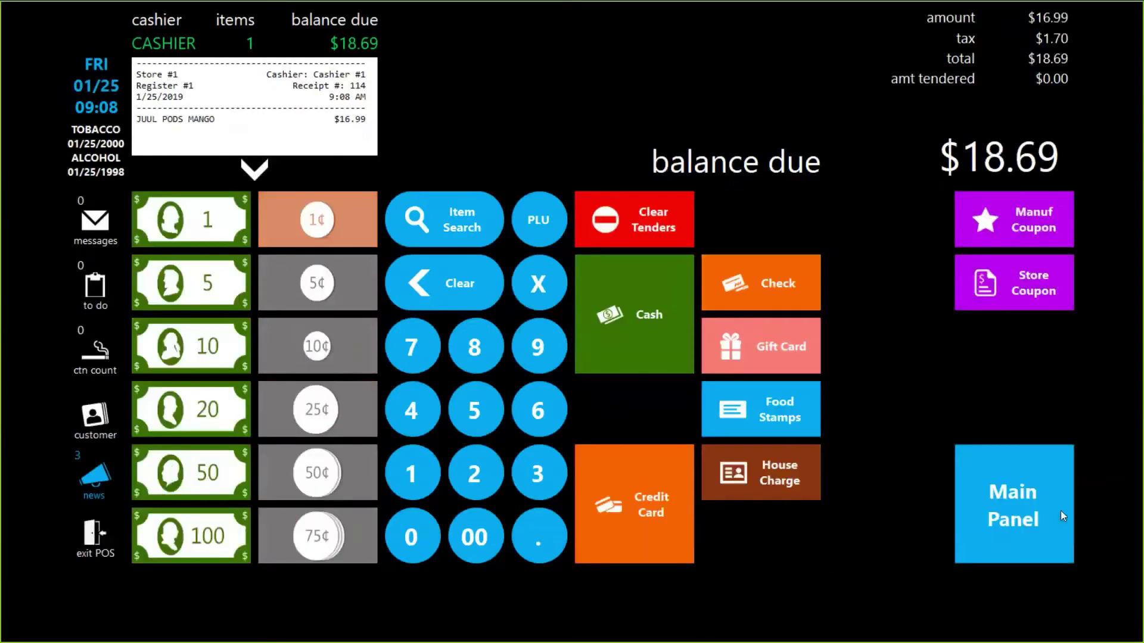
pyautogui.click(677, 312)
# Step: Switch to FasTrax Director, look up JUUL POD by description in the Pricebook, and view JUUL PODS BRUULE's details
pyautogui.hotkey('alt', 'Tab')
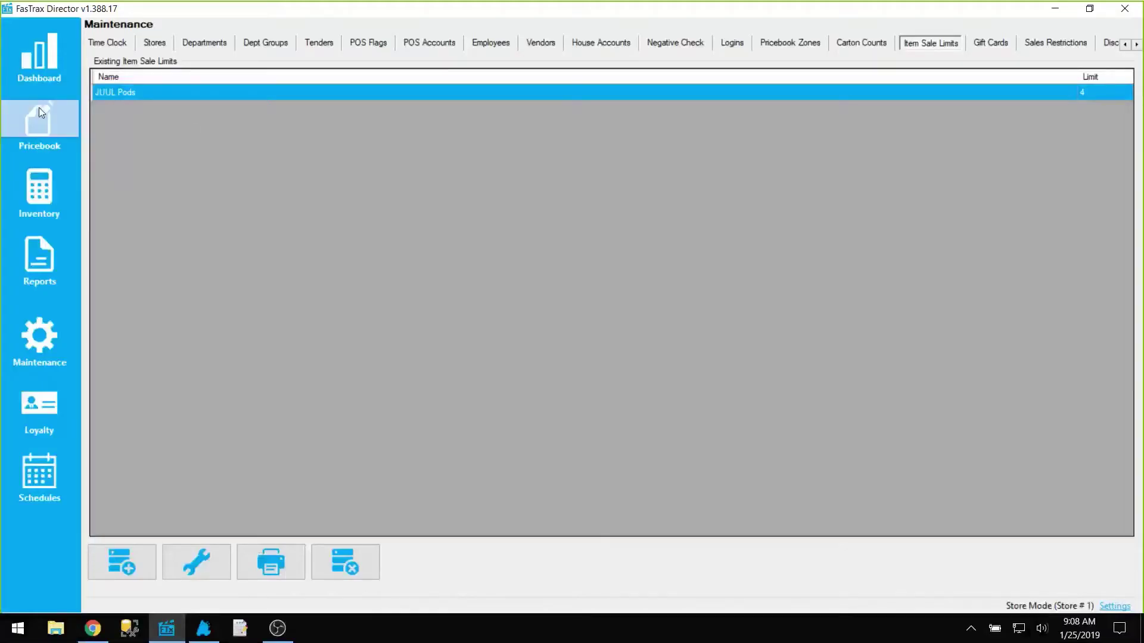
pyautogui.click(38, 112)
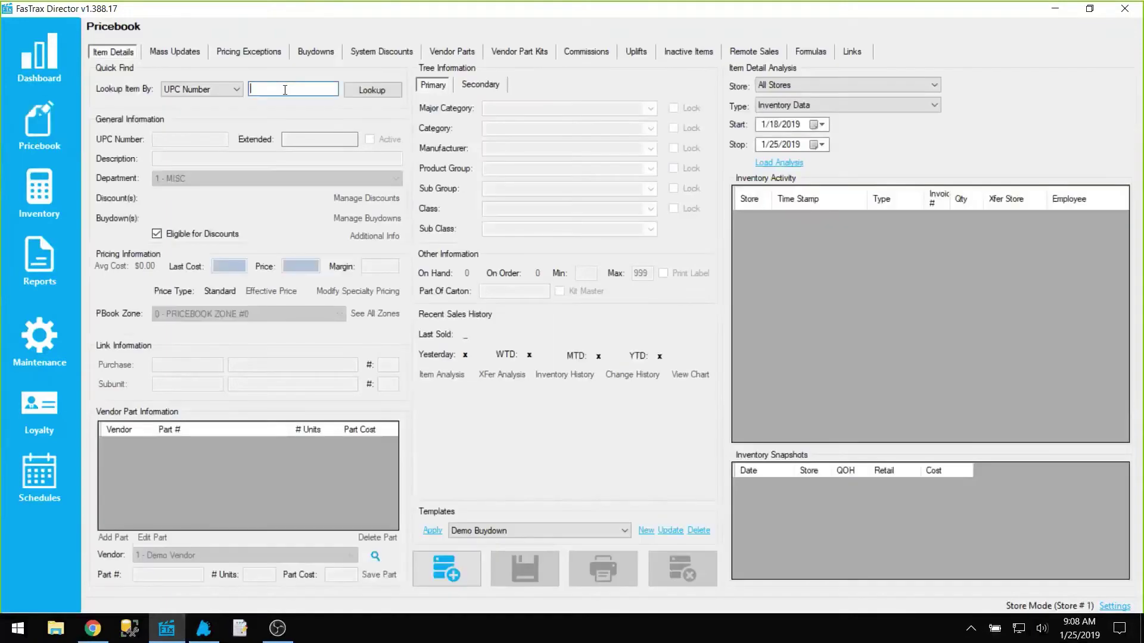
pyautogui.write('JUUL POD')
pyautogui.press('Return')
pyautogui.click(676, 363)
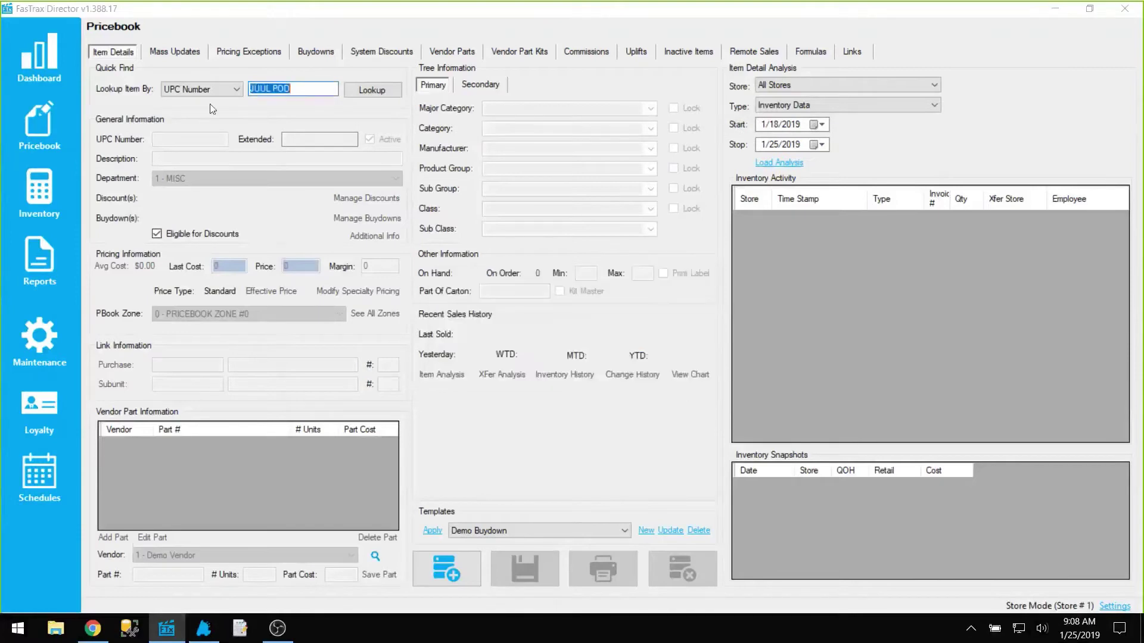
pyautogui.click(205, 91)
pyautogui.click(196, 113)
pyautogui.click(372, 90)
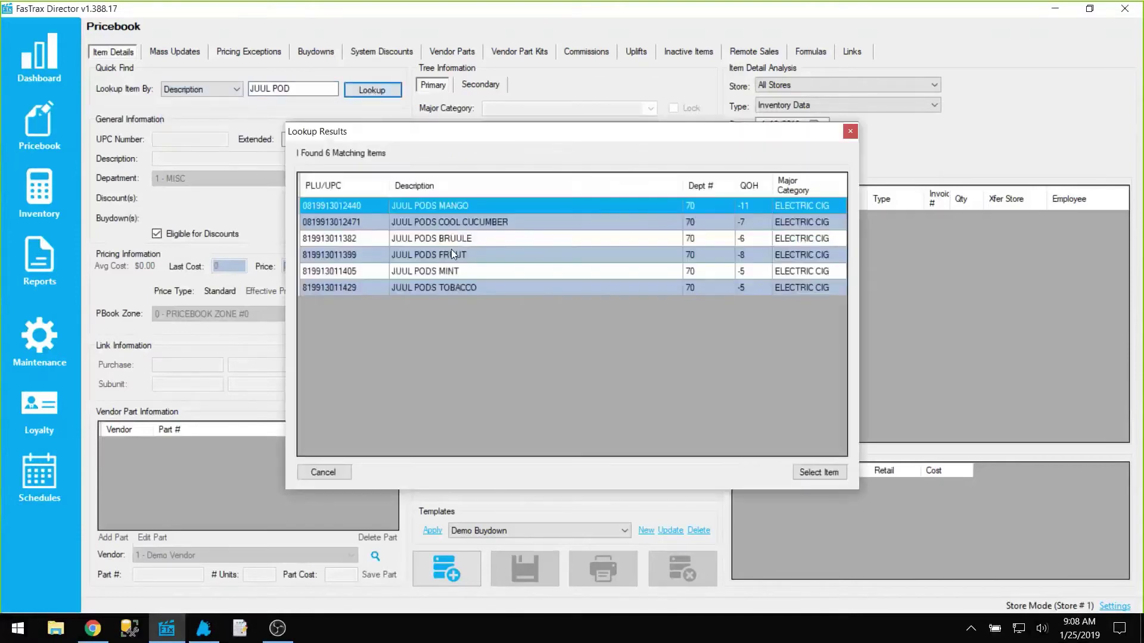
pyautogui.doubleClick(464, 246)
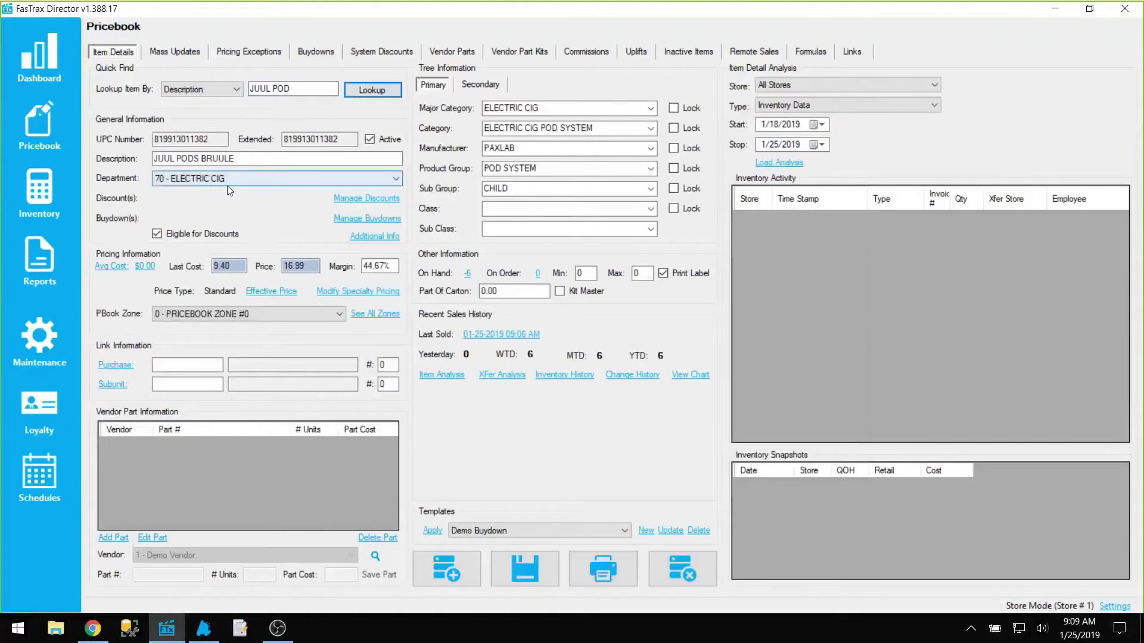
# Step: View the Pricebook details of JUUL PODS MINT and JUUL PODS FRUUT from the same lookup
pyautogui.click(372, 90)
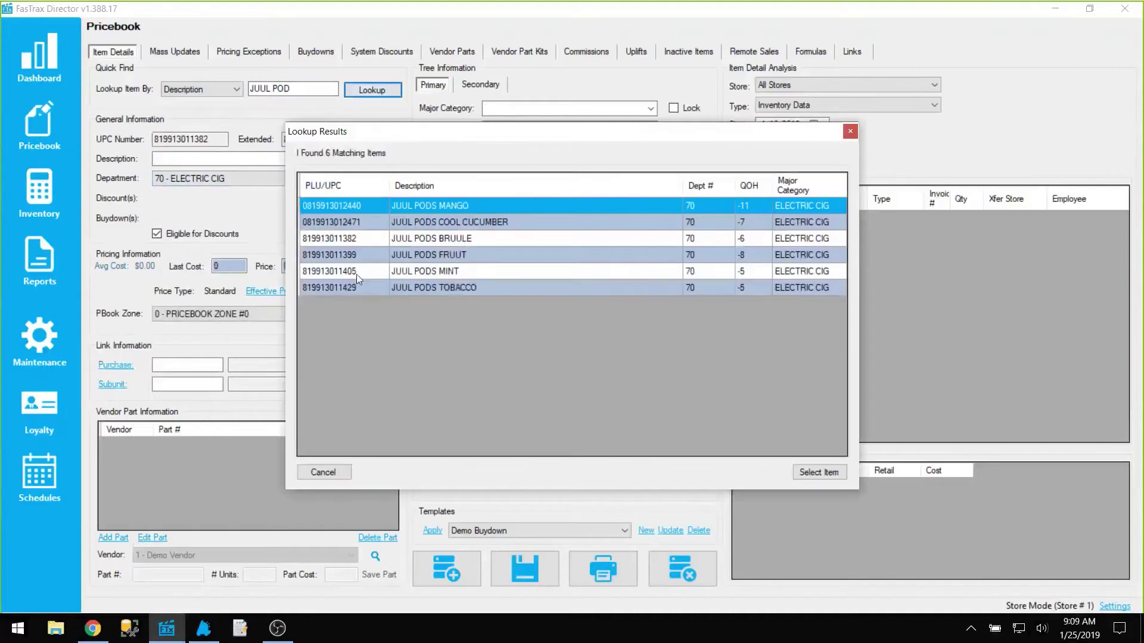
pyautogui.doubleClick(356, 273)
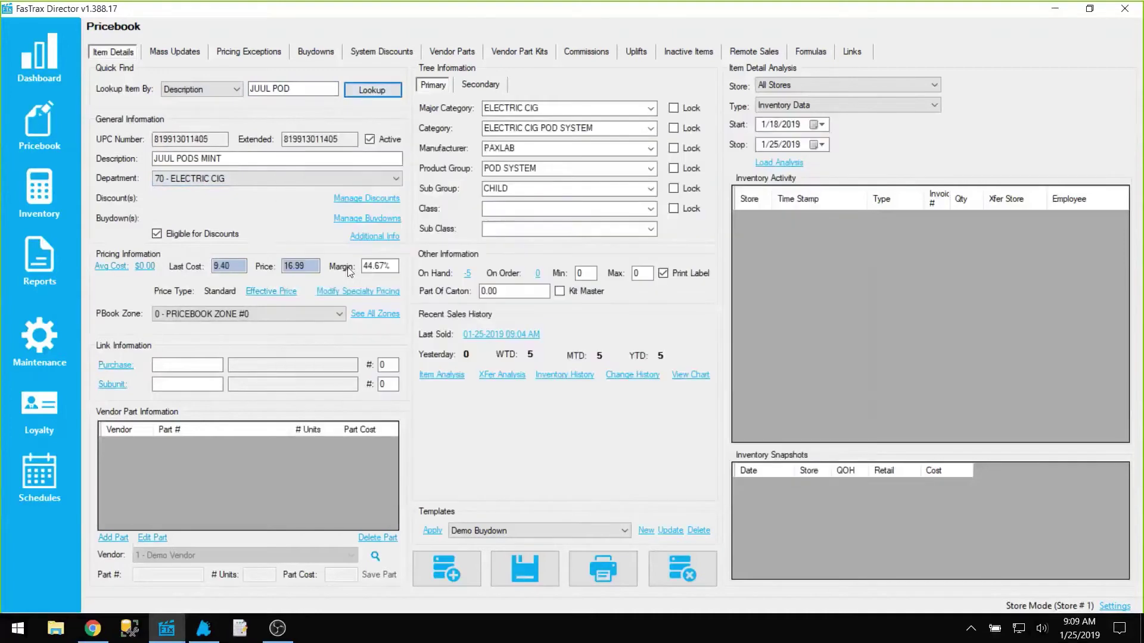
pyautogui.click(371, 91)
pyautogui.doubleClick(378, 250)
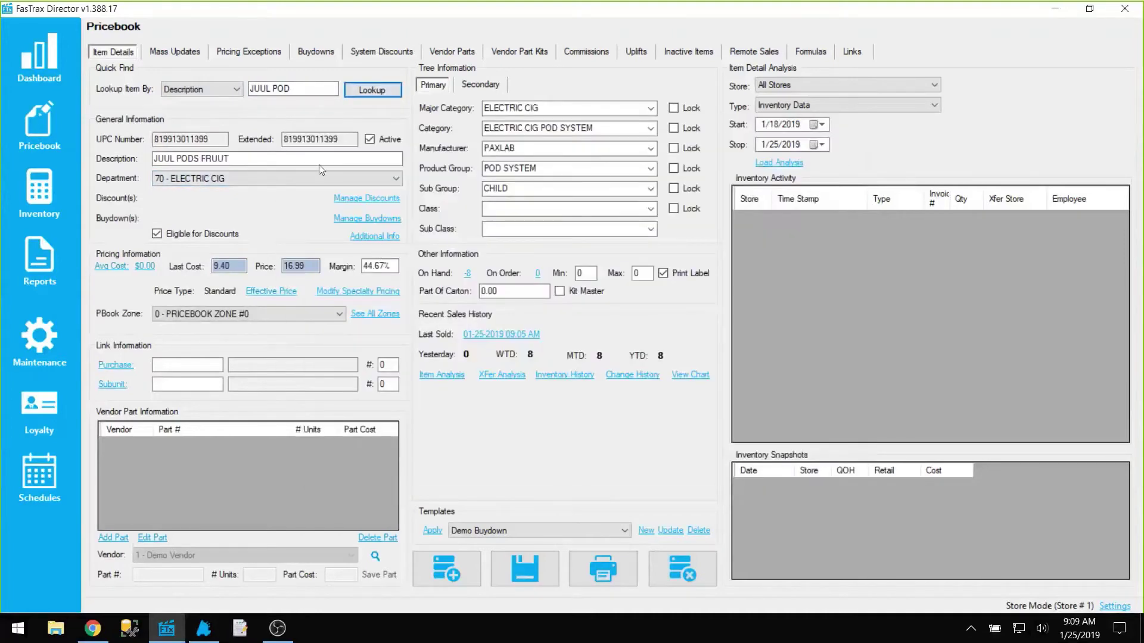
# Step: View the Pricebook details of JUUL PODS TOBACCO and the department settings of 70 ELECTRIC CIG
pyautogui.click(372, 89)
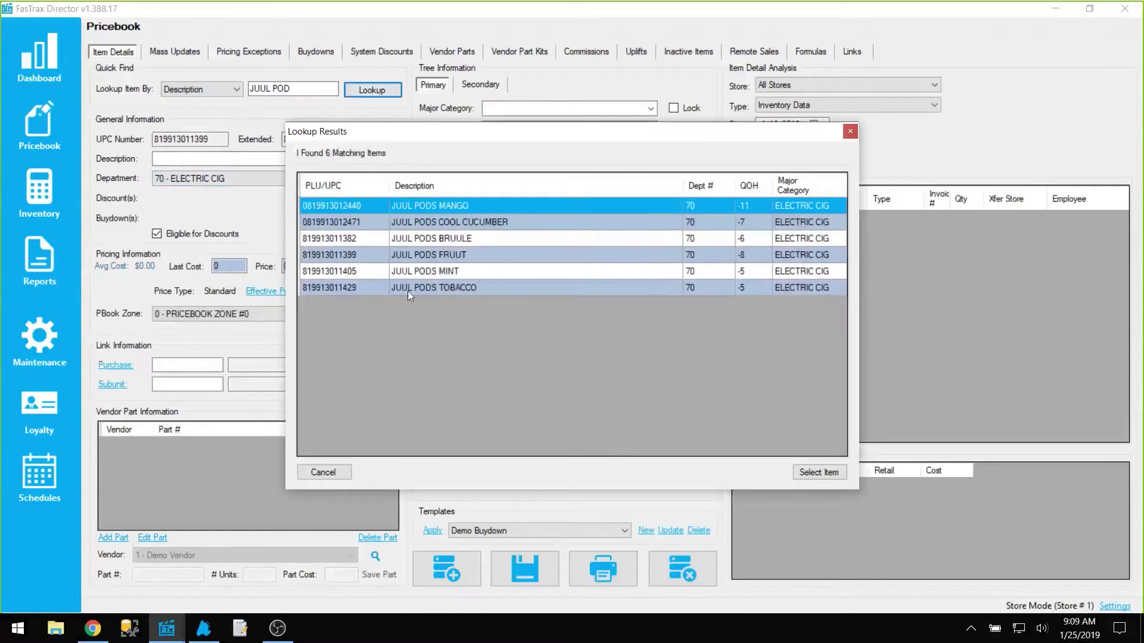
pyautogui.doubleClick(408, 289)
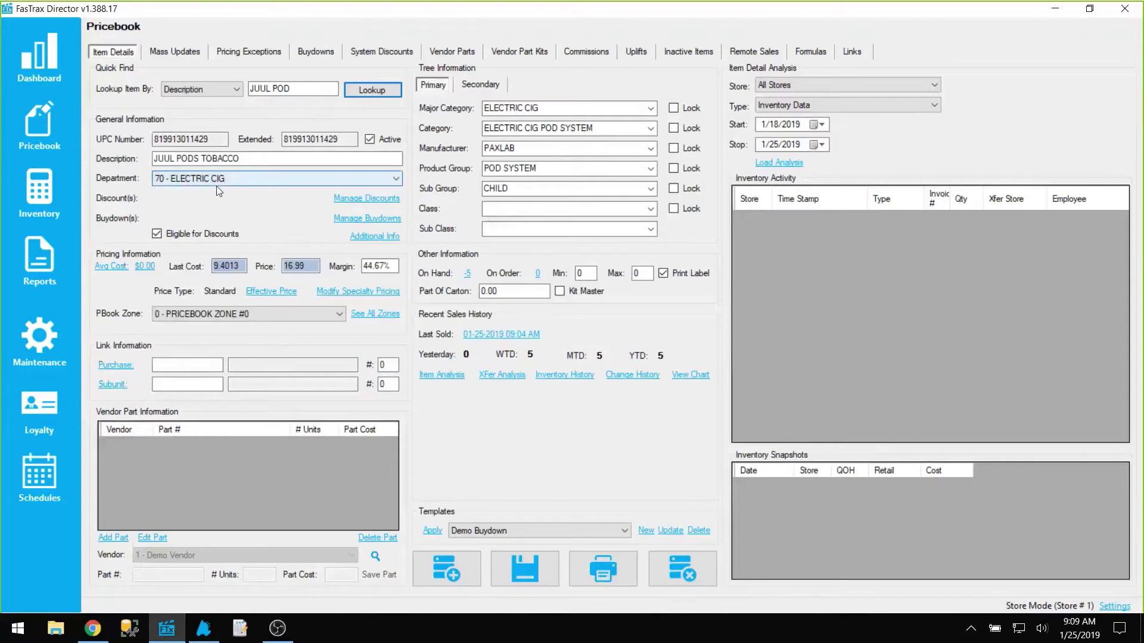
pyautogui.click(66, 342)
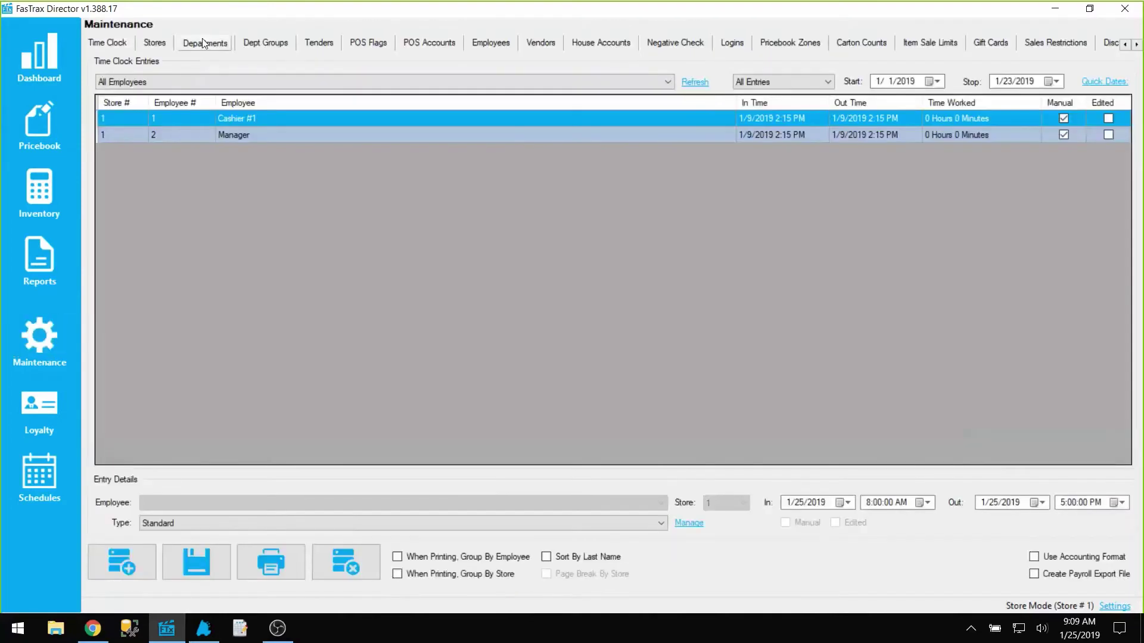
pyautogui.click(205, 43)
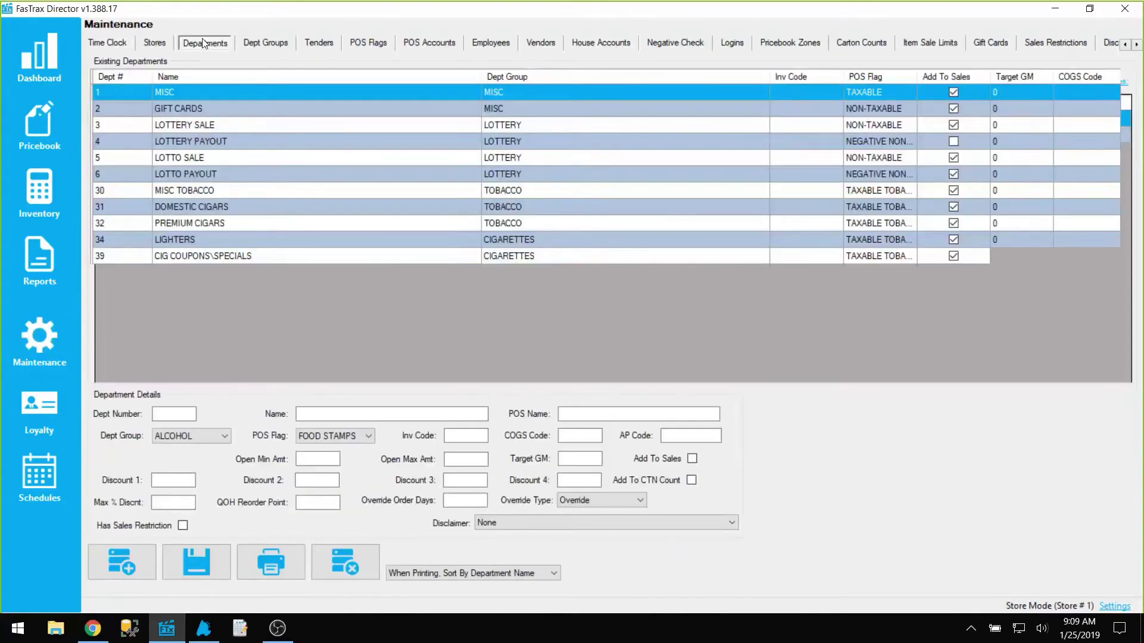
pyautogui.scroll(-2, 192, 309)
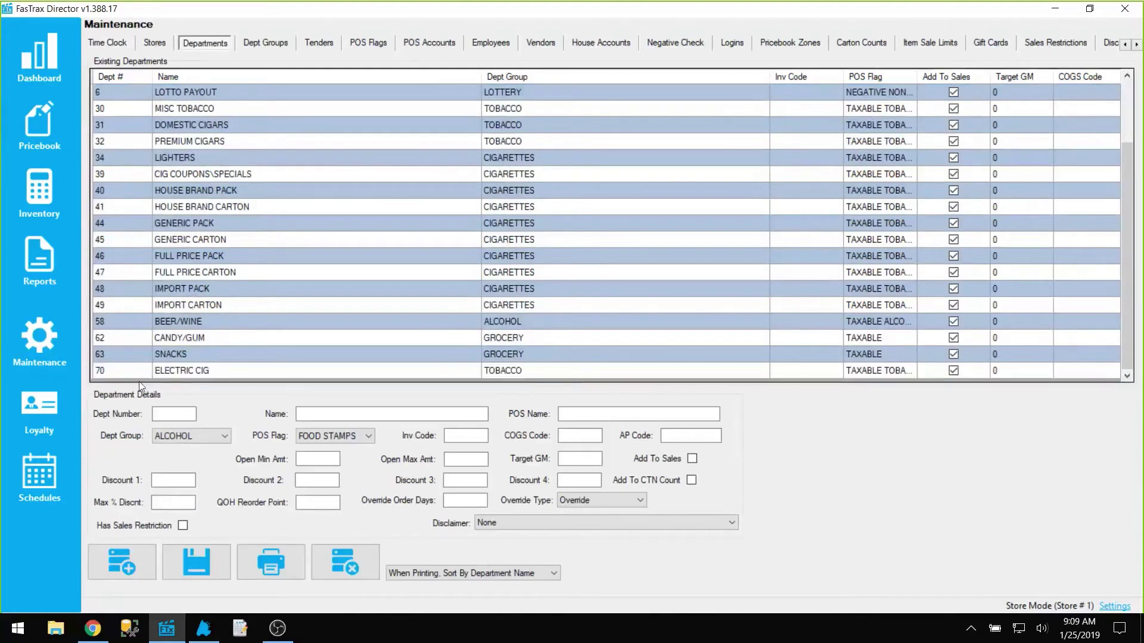
pyautogui.click(141, 371)
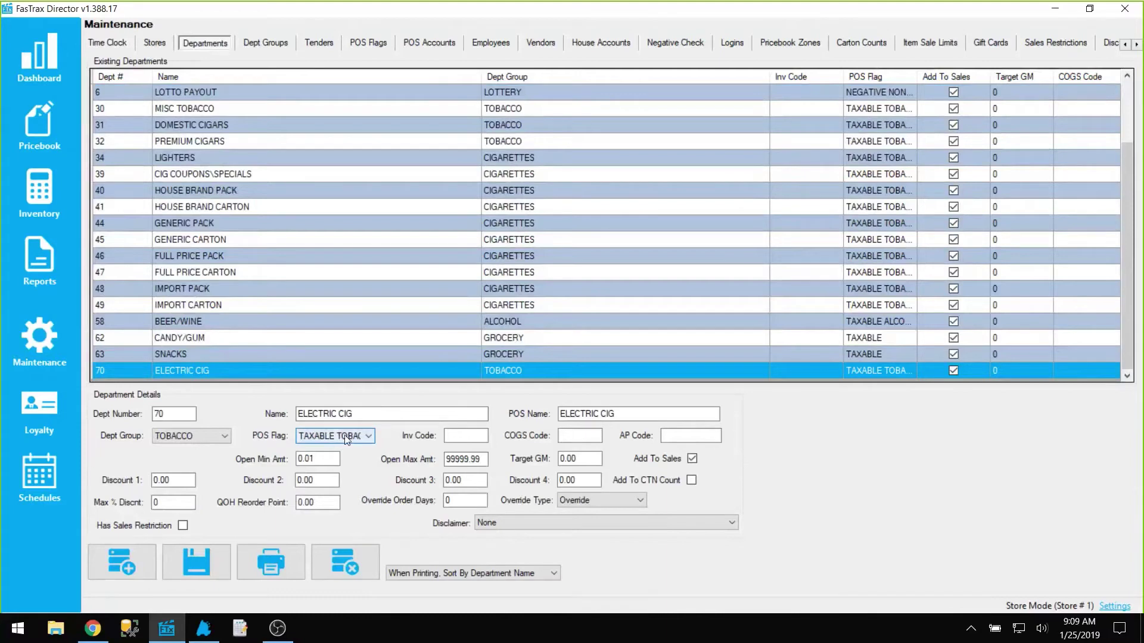
# Step: Compare the age requirements of the TAXABLE TOBACCO and TAXABLE JUUL POS flags, and recheck the ELECTRIC CIG department's flag
pyautogui.click(374, 44)
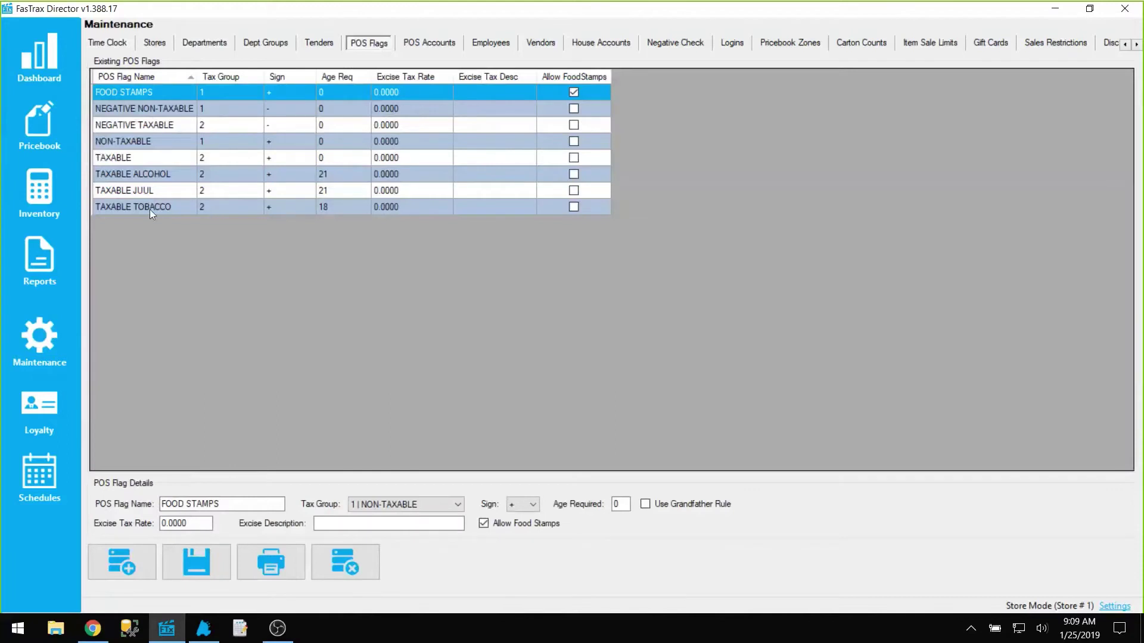
pyautogui.click(148, 205)
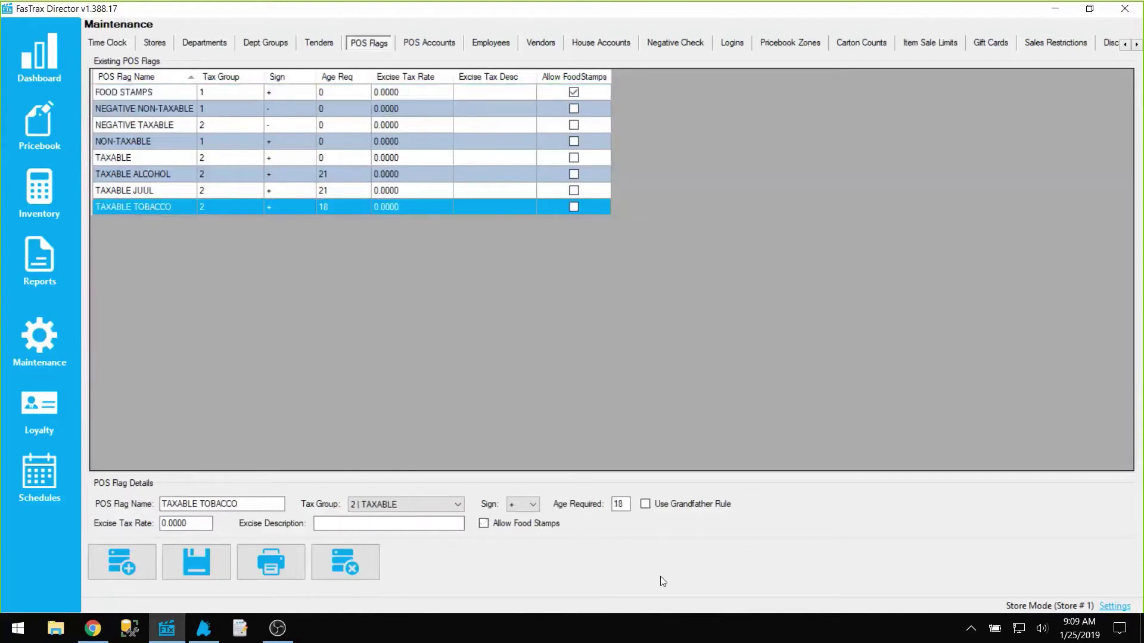
pyautogui.doubleClick(620, 505)
pyautogui.click(146, 192)
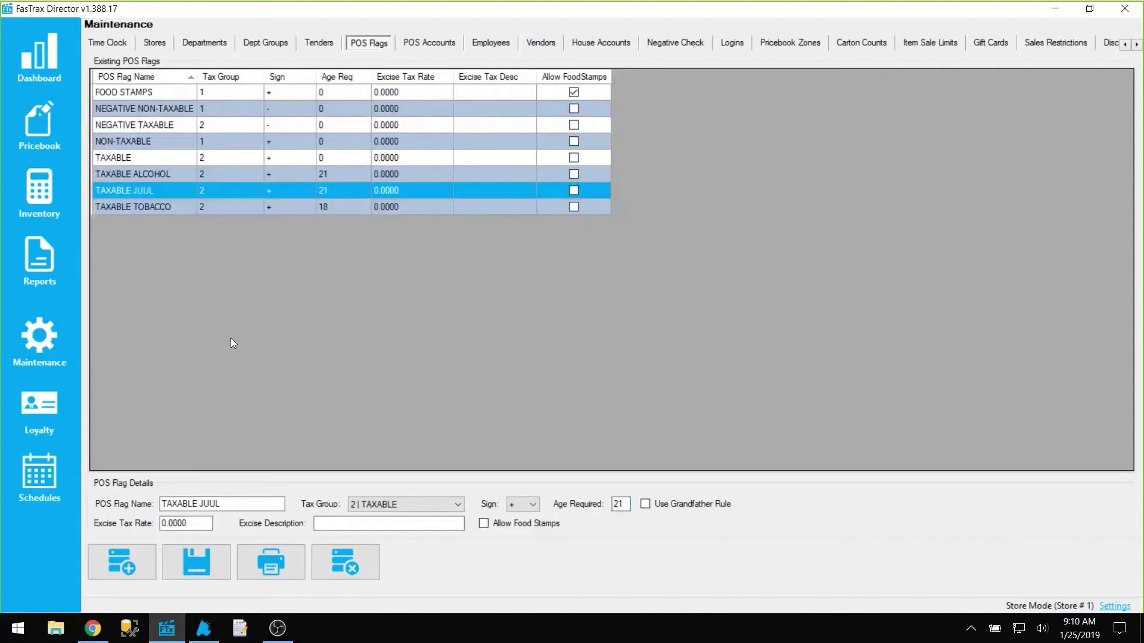
pyautogui.click(139, 206)
pyautogui.click(134, 189)
pyautogui.moveTo(626, 505); pyautogui.dragTo(597, 514)
pyautogui.click(180, 203)
pyautogui.click(168, 198)
pyautogui.click(213, 47)
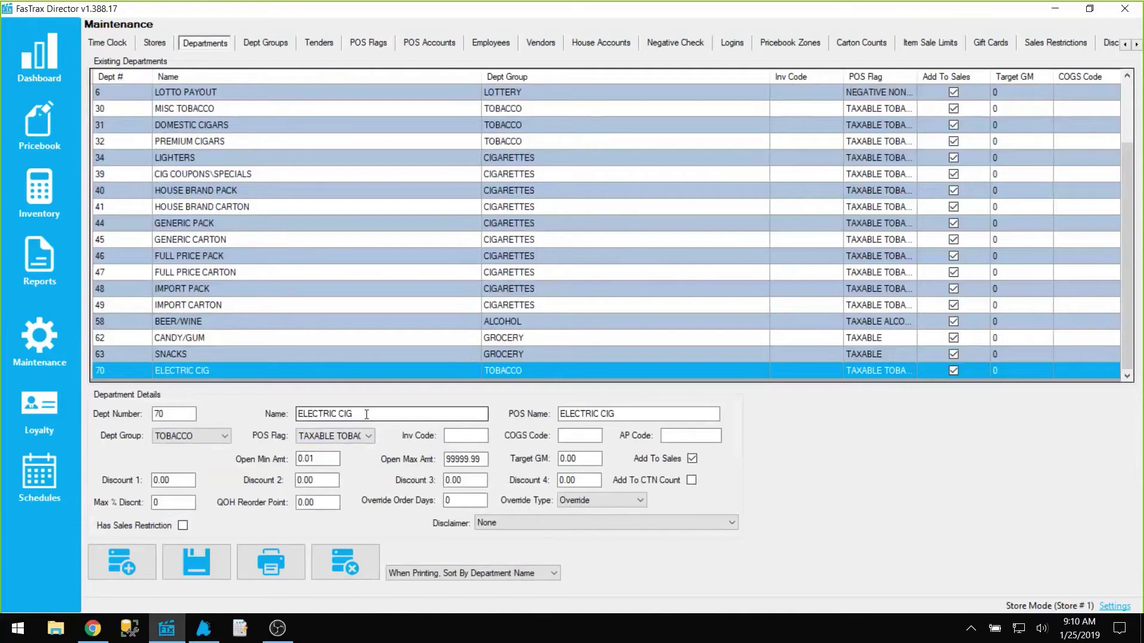
# Step: Look up JUUL POD by description in the Pricebook and open the JUUL PODS MANGO item
pyautogui.click(27, 120)
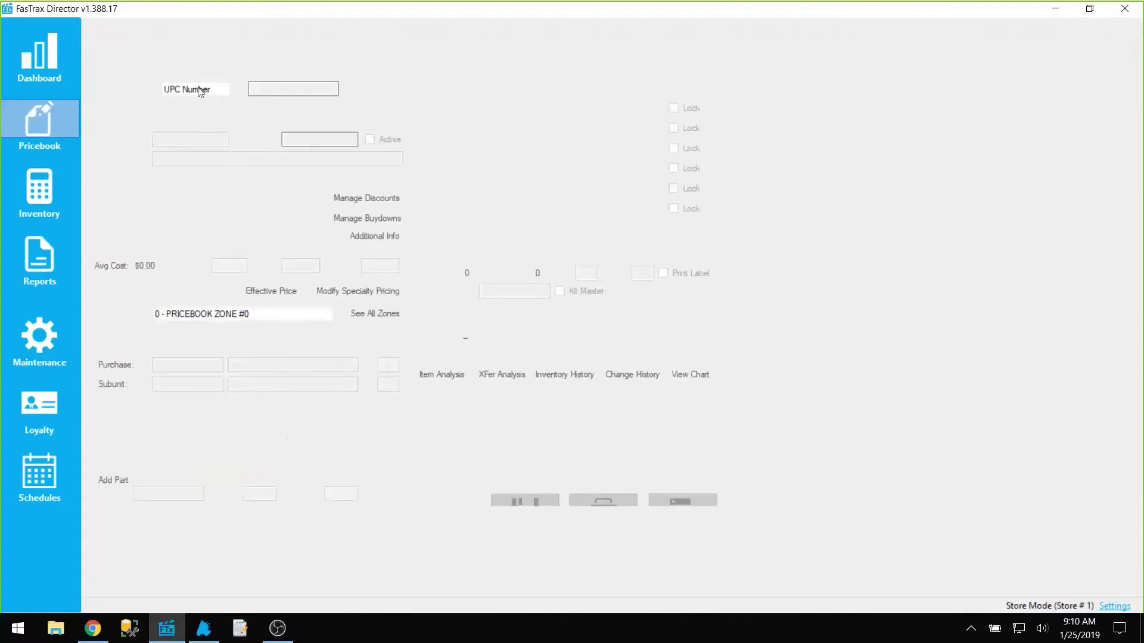
pyautogui.click(200, 89)
pyautogui.click(186, 113)
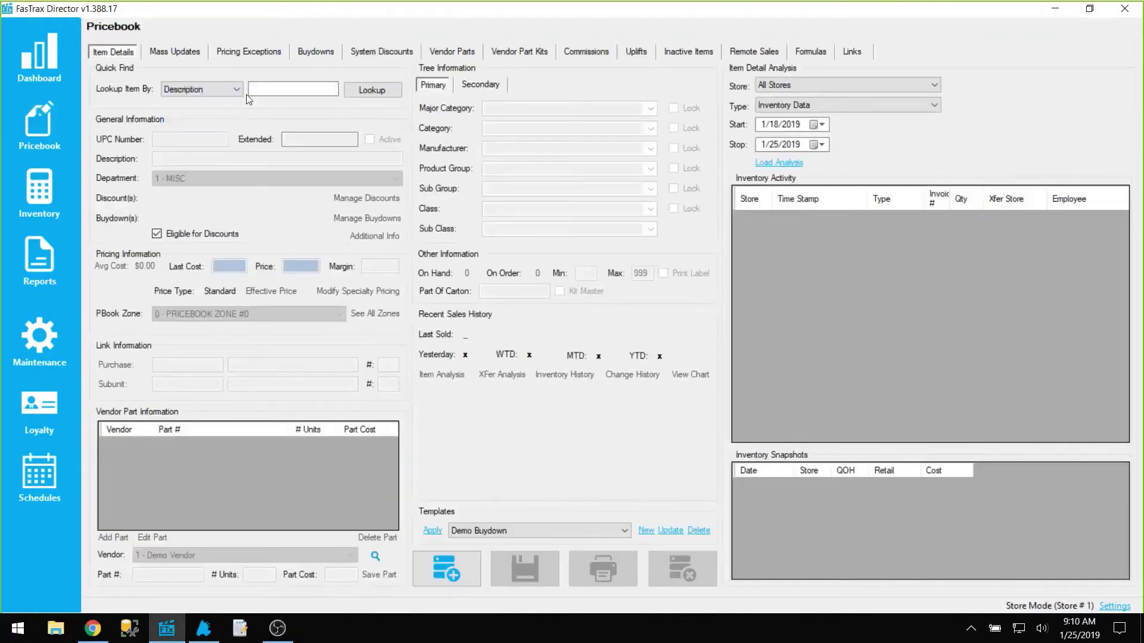
pyautogui.click(263, 89)
pyautogui.write('JUUL POD')
pyautogui.press('Return')
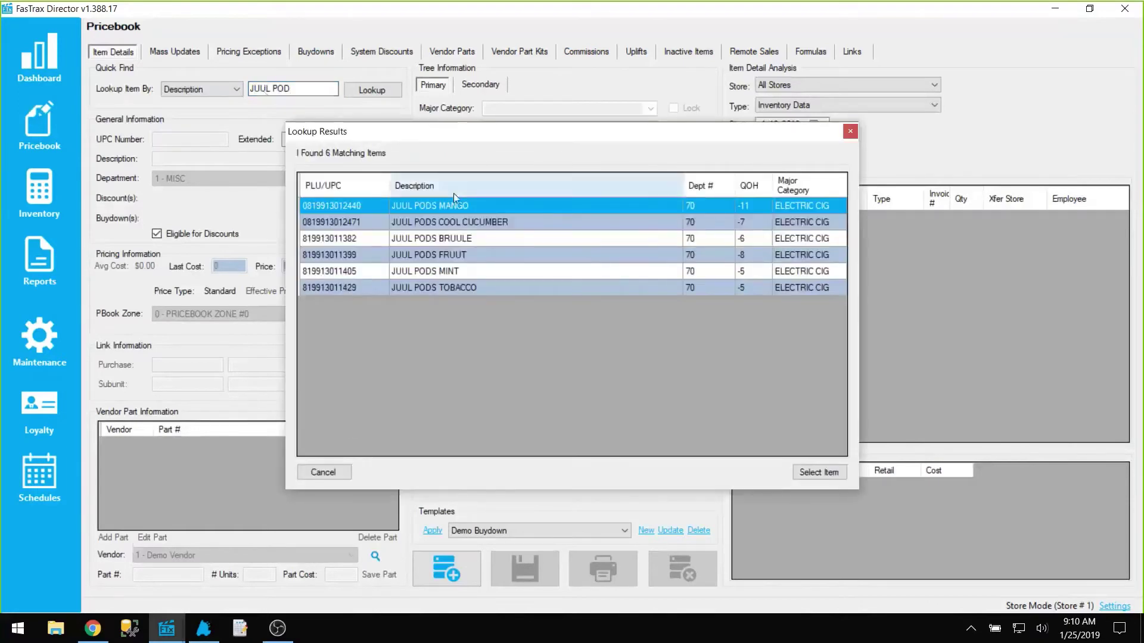
pyautogui.doubleClick(448, 205)
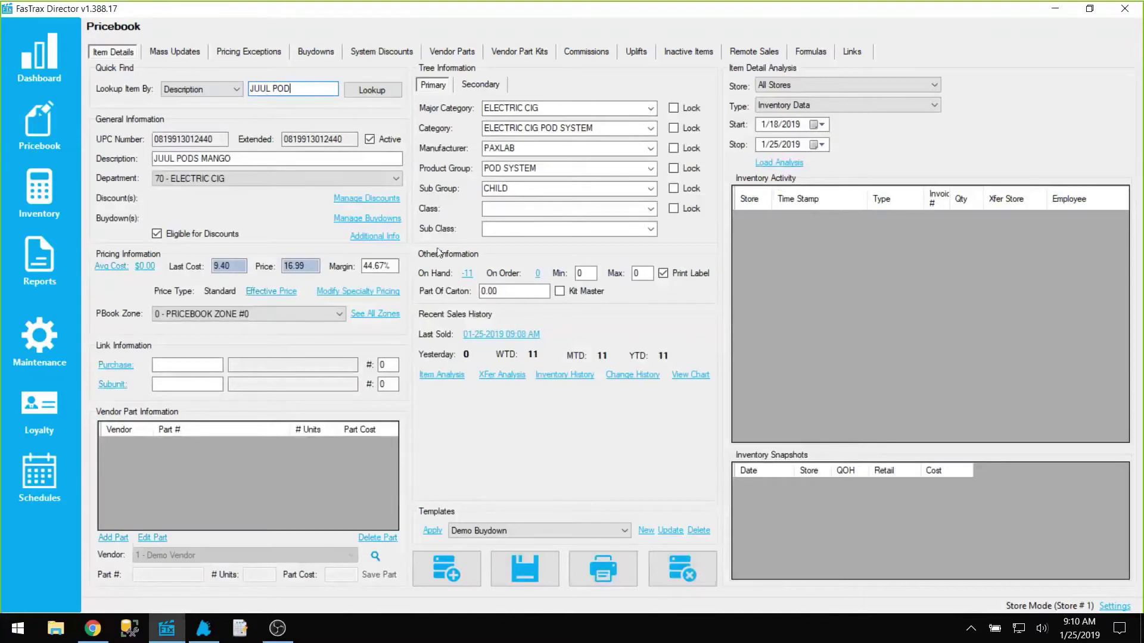
# Step: Set the POS flag of JUUL PODS MANGO to TAXABLE JUUL in its additional item information and save it
pyautogui.click(393, 238)
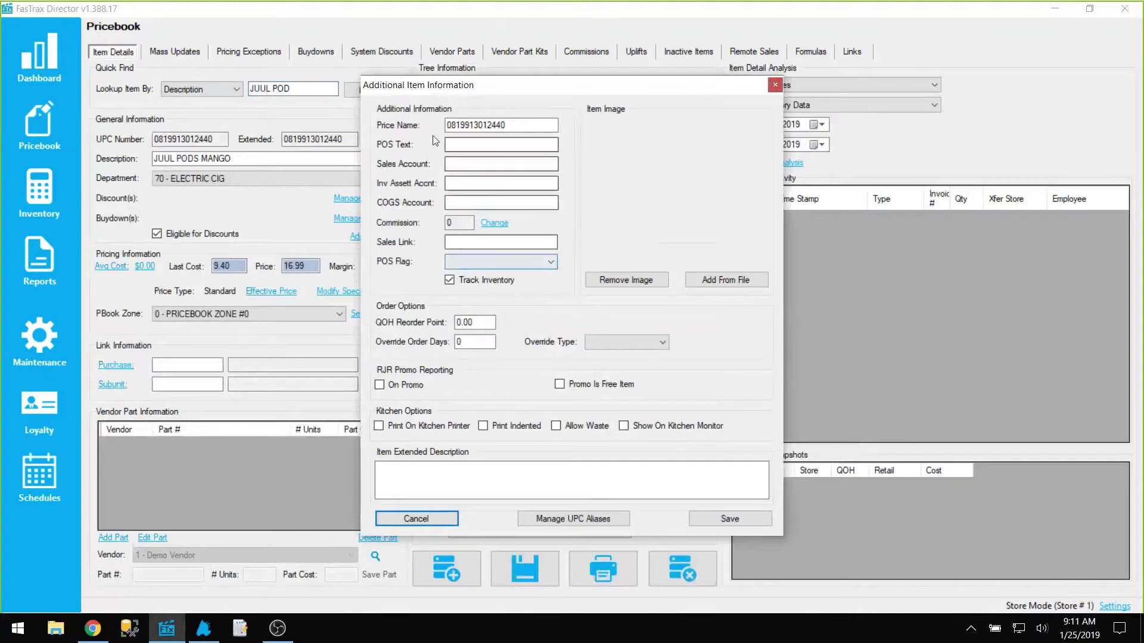
pyautogui.click(496, 262)
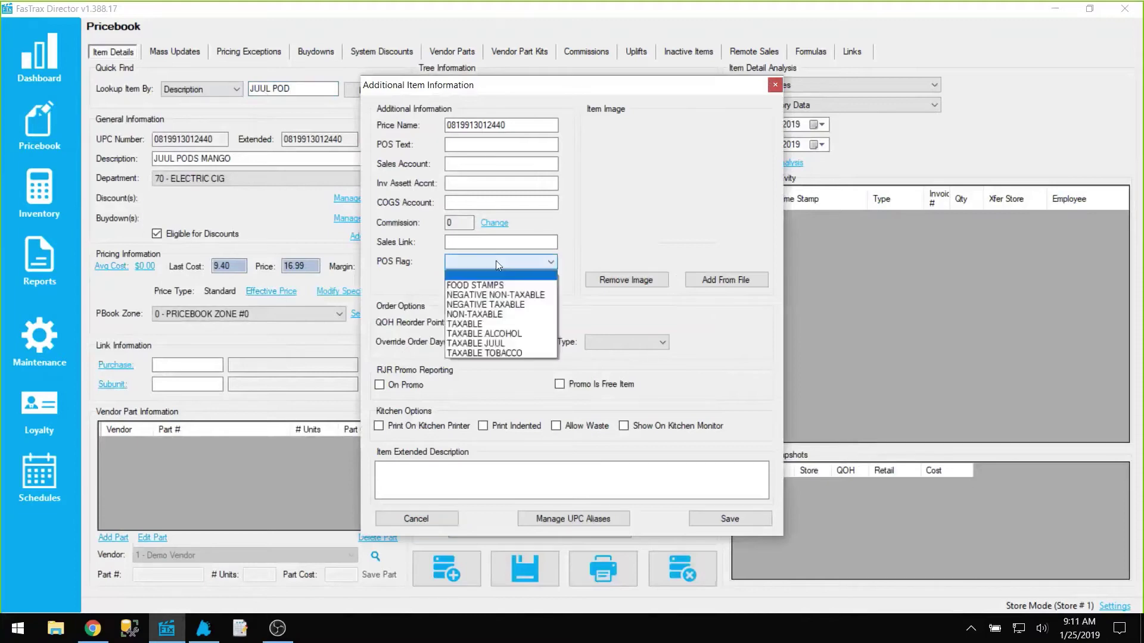
pyautogui.click(493, 344)
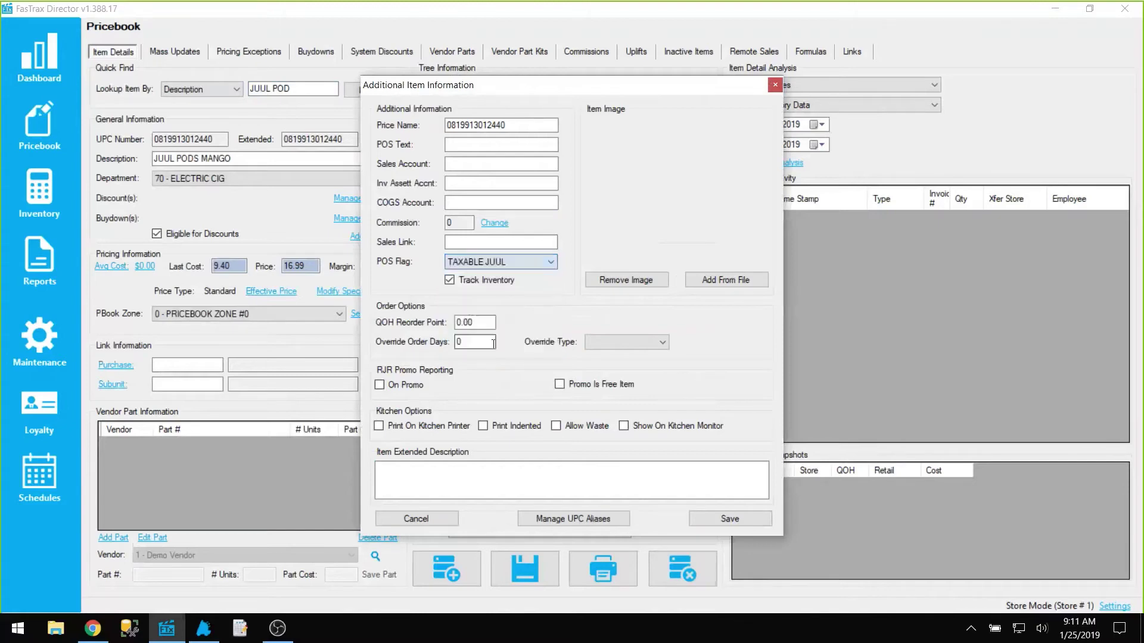
pyautogui.click(730, 518)
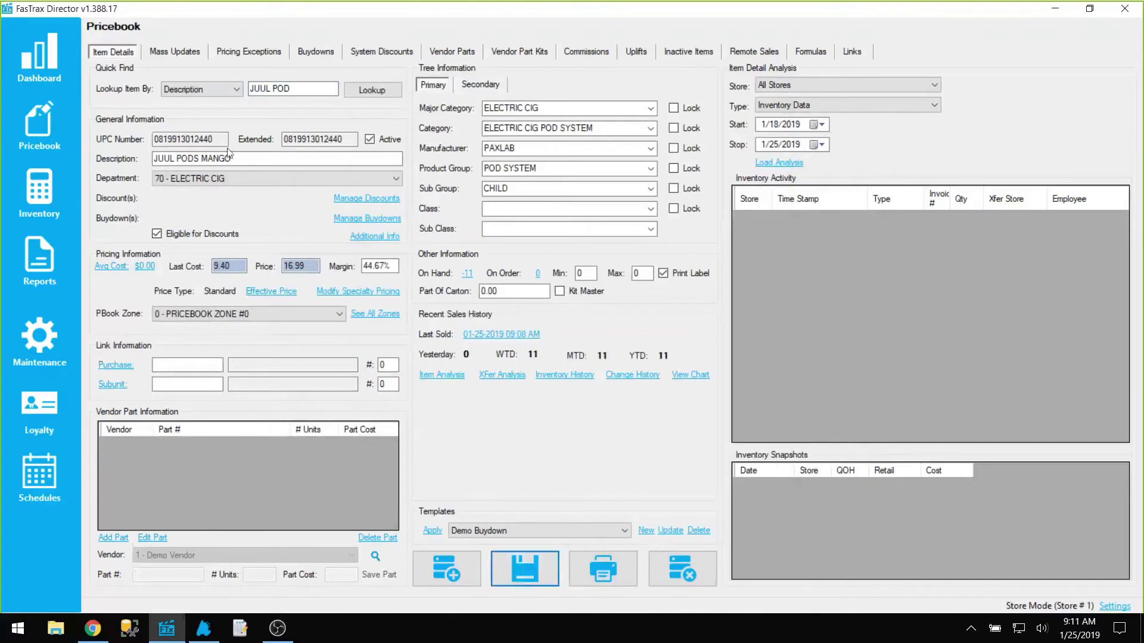
# Step: Review the POS flag in the additional information of JUUL PODS MANGO and close it without changes
pyautogui.moveTo(232, 158); pyautogui.dragTo(139, 157)
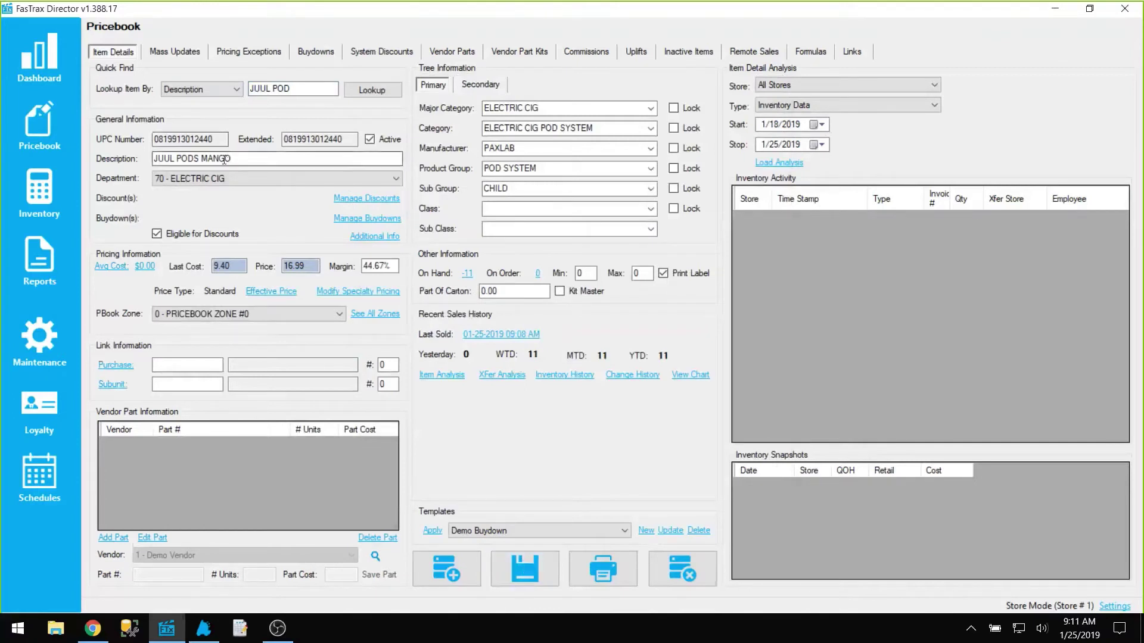
pyautogui.click(374, 236)
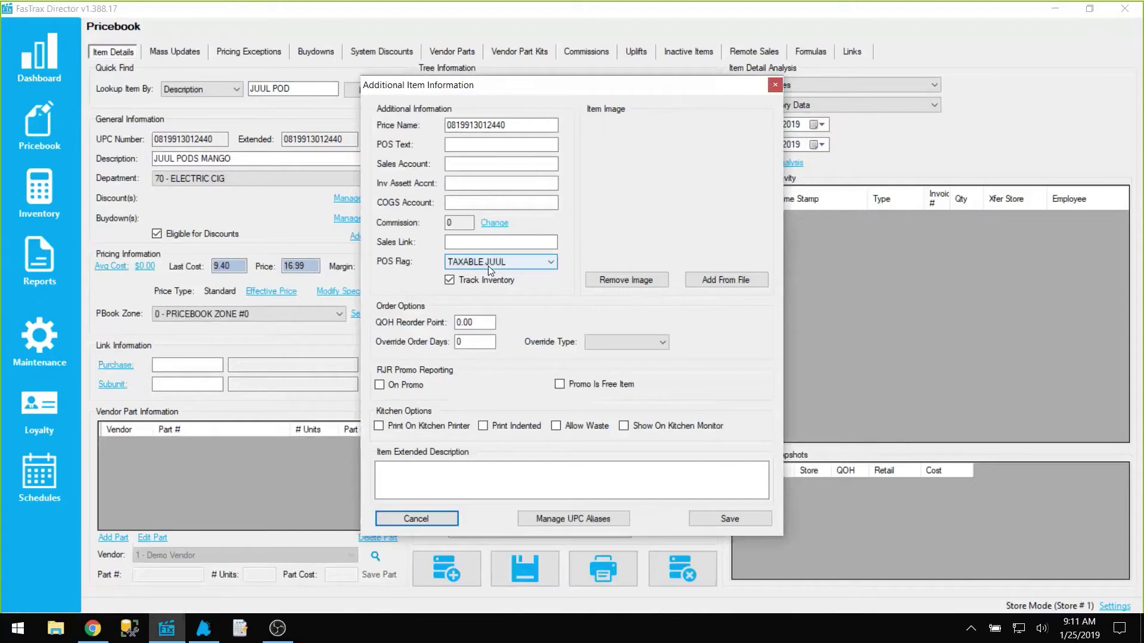
pyautogui.click(774, 85)
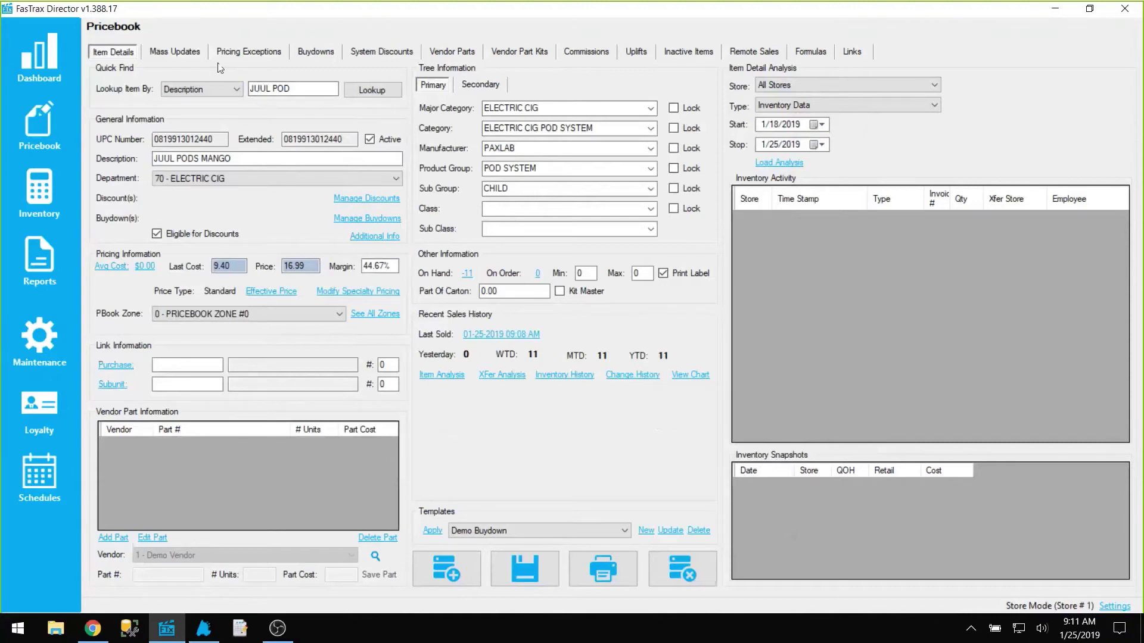
pyautogui.click(388, 238)
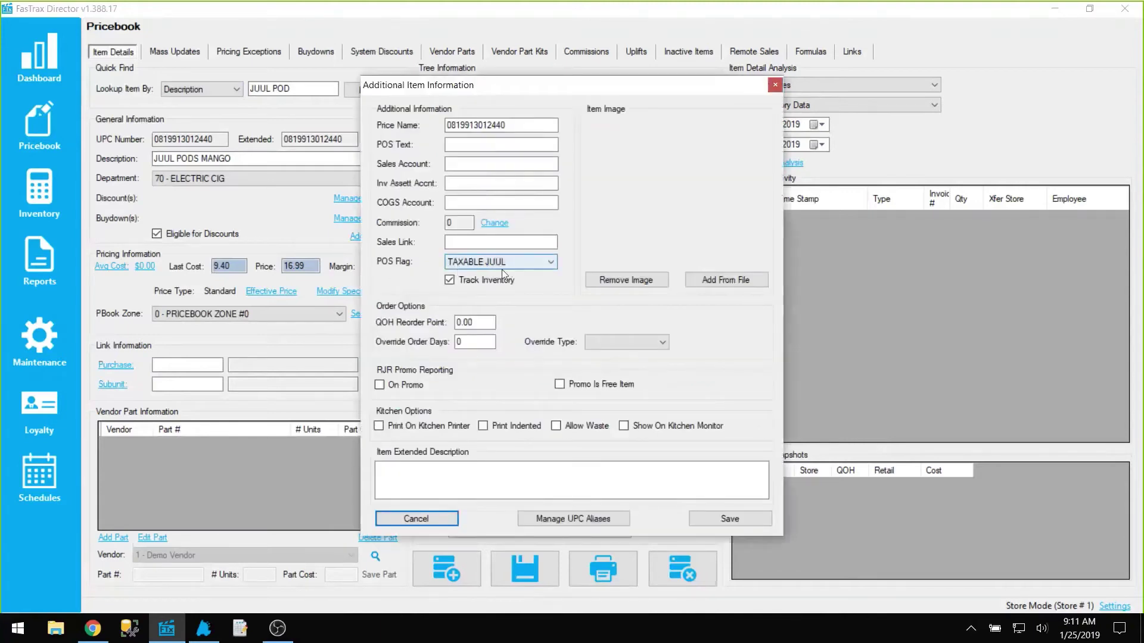
pyautogui.click(432, 510)
# Step: List the PAXLAB items of the ELECTRIC CIG POD SYSTEM category, under ELECTRIC CIG, for a mass update
pyautogui.click(181, 51)
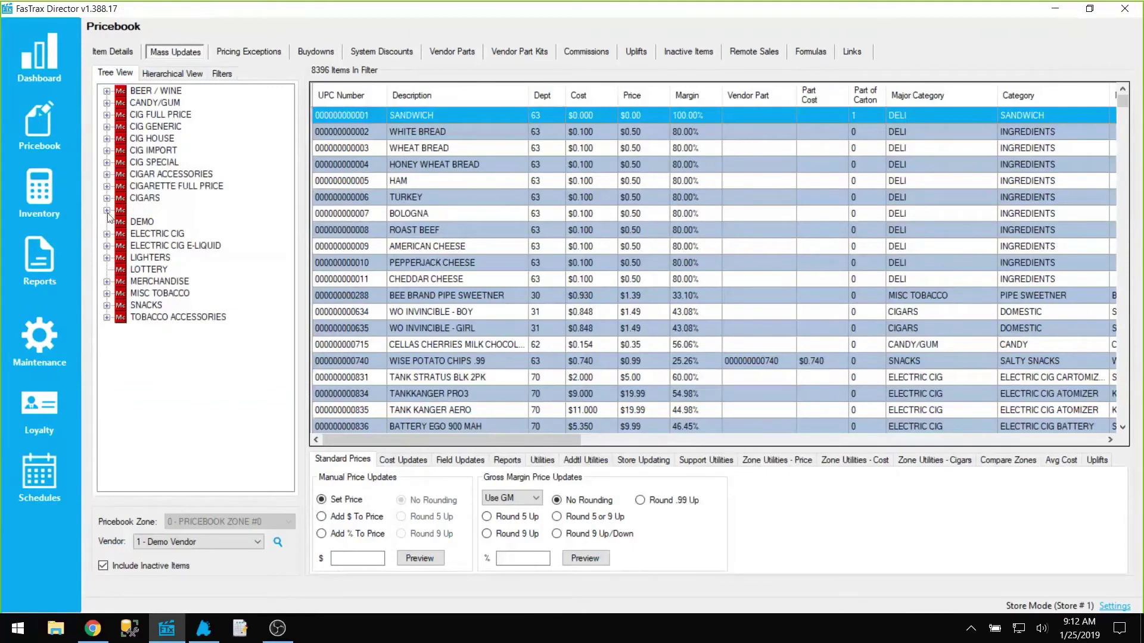
pyautogui.click(108, 235)
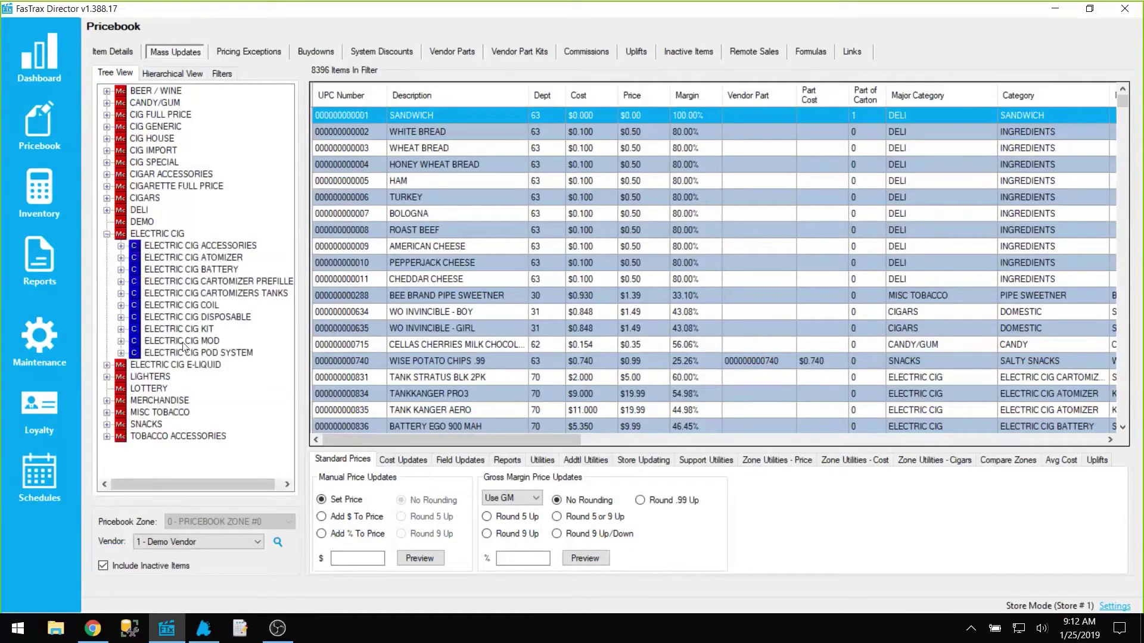
pyautogui.click(121, 353)
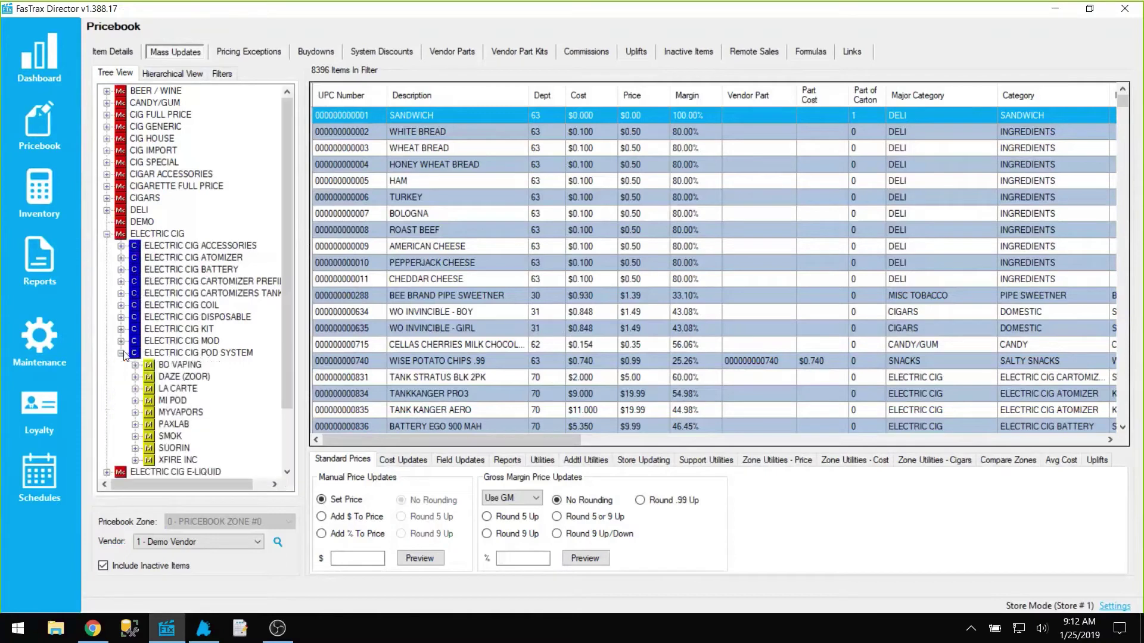
pyautogui.click(170, 425)
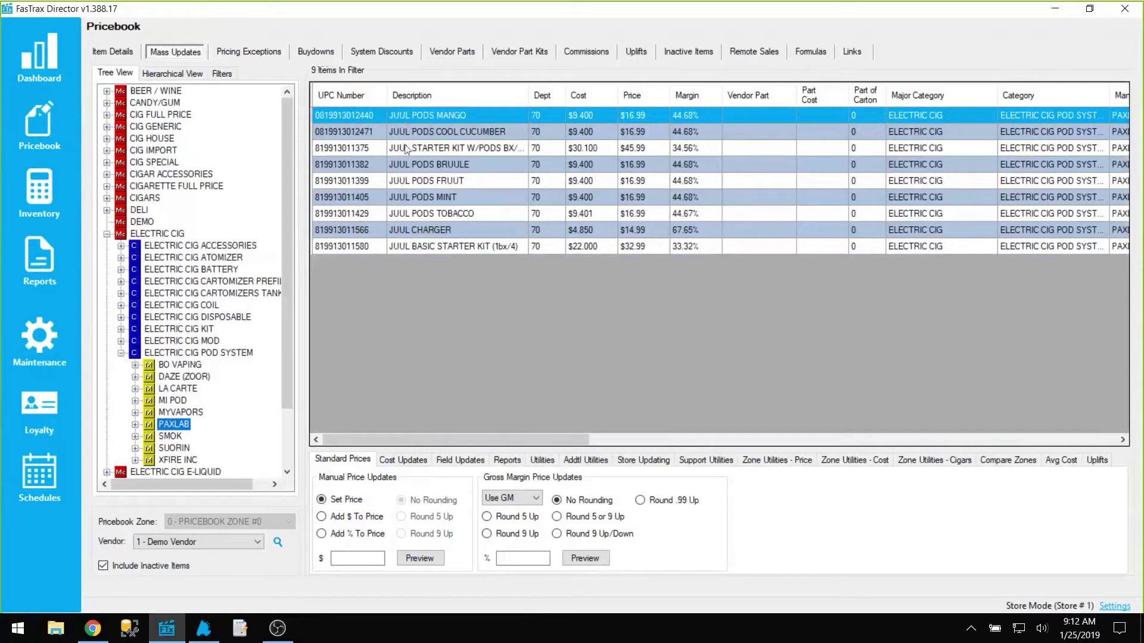
# Step: Filter the list down to JUUL PODS MANGO, COOL CUCUMBER, BRUULE and FRUUT
pyautogui.keyDown('ctrl'); pyautogui.click(354, 166); pyautogui.keyUp('ctrl')
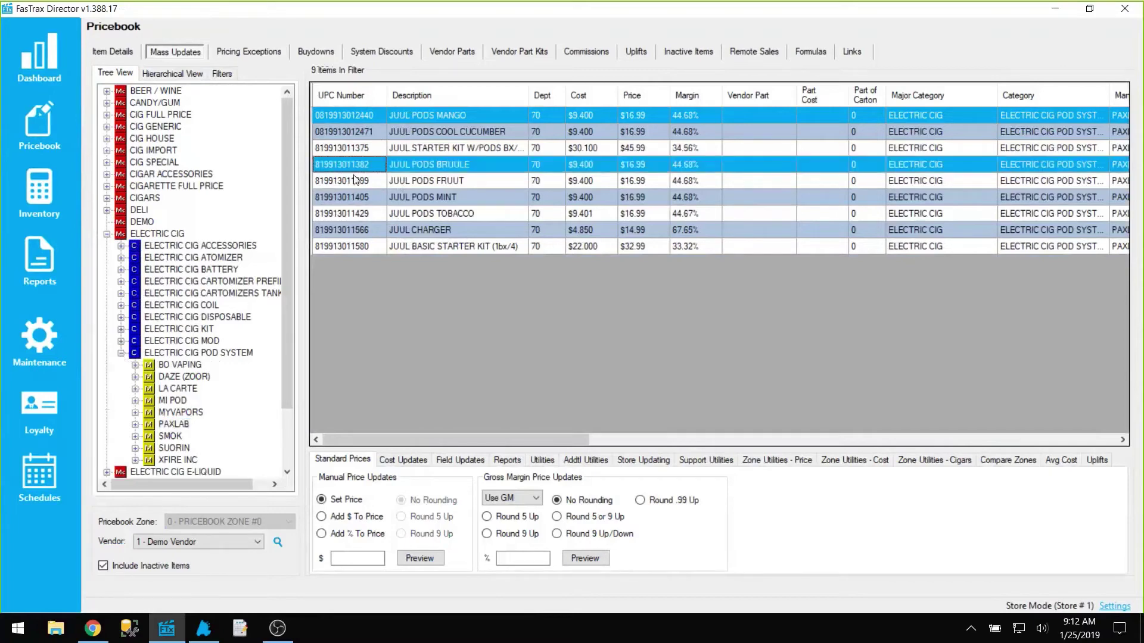
pyautogui.keyDown('ctrl'); pyautogui.click(354, 180); pyautogui.keyUp('ctrl')
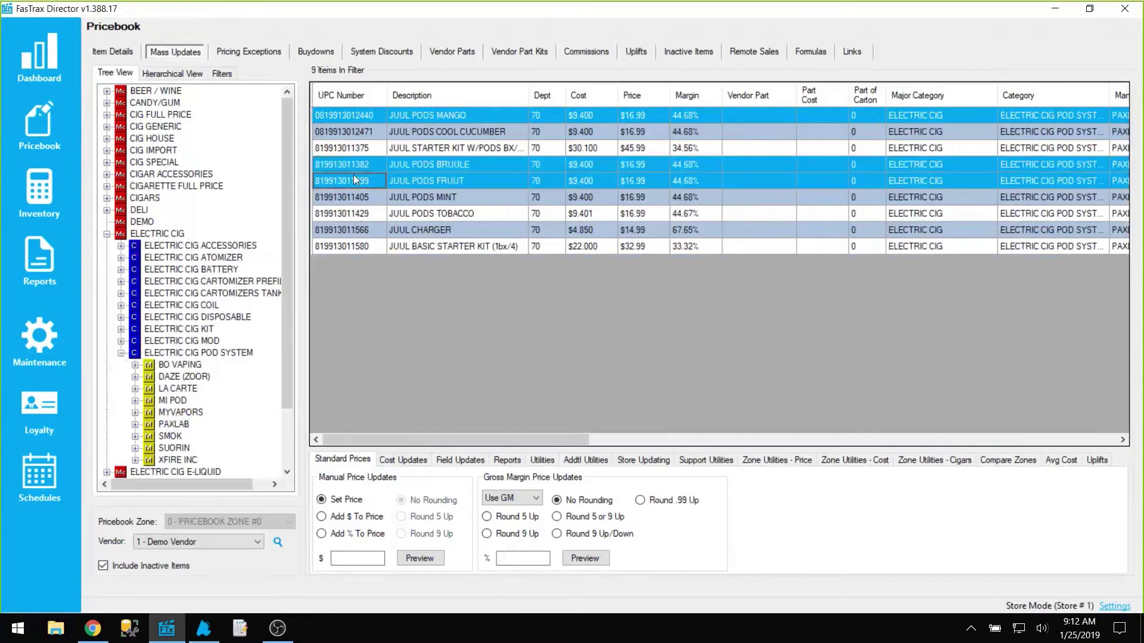
pyautogui.keyDown('ctrl'); pyautogui.click(356, 131); pyautogui.keyUp('ctrl')
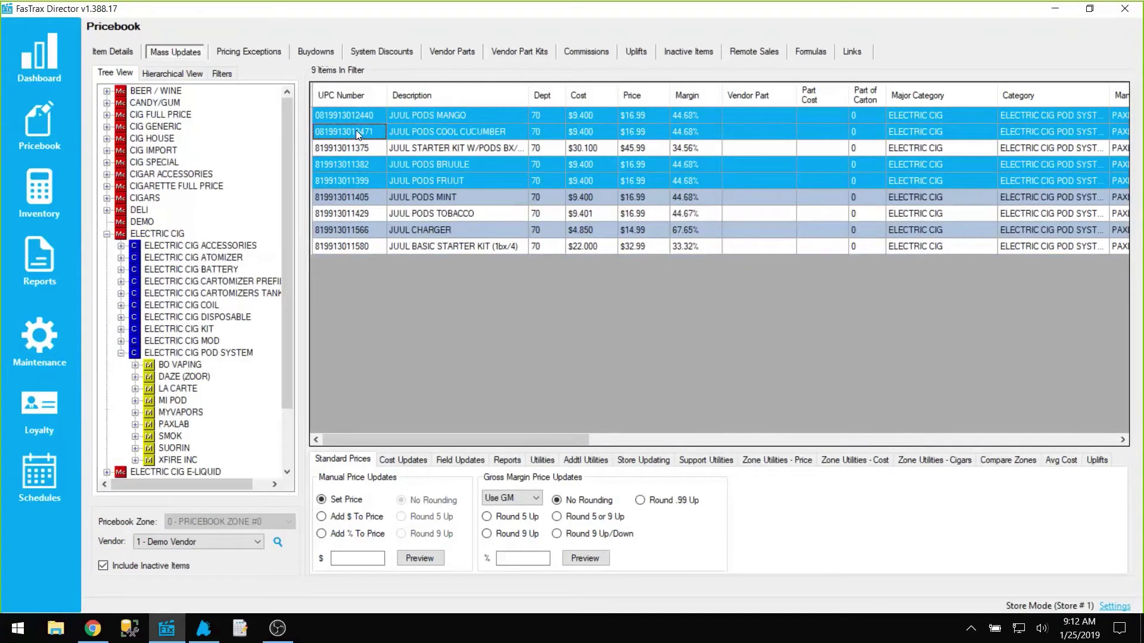
pyautogui.rightClick(357, 134)
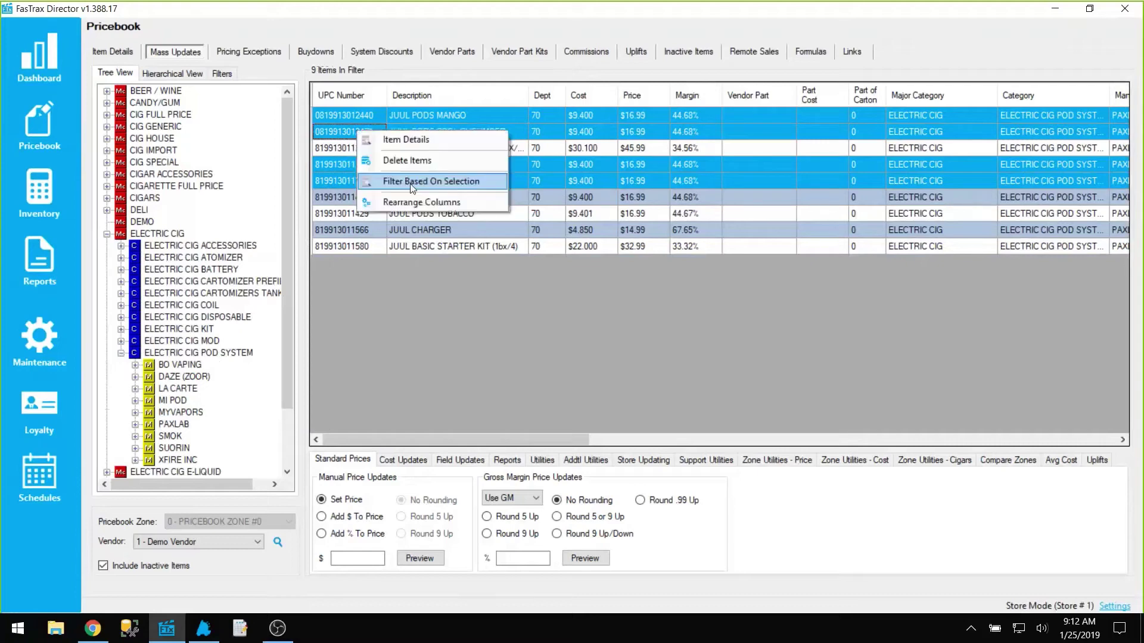
pyautogui.click(415, 185)
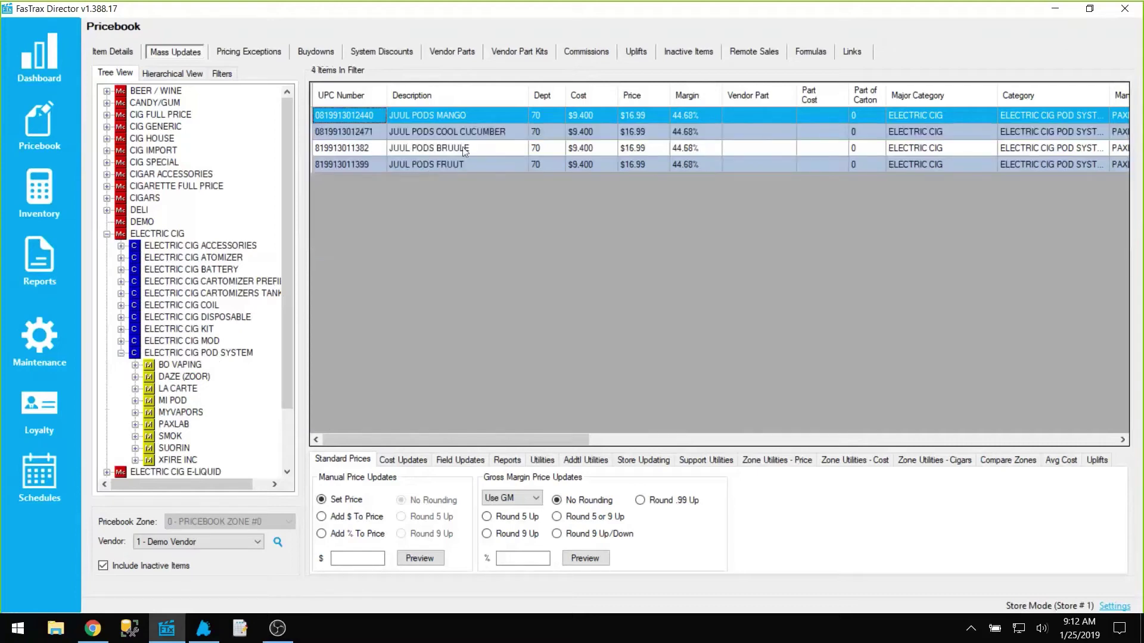
# Step: Mass-update the POS Flag Name field of the filtered JUUL pods to TAXABLE JUUL and accept the change
pyautogui.click(465, 462)
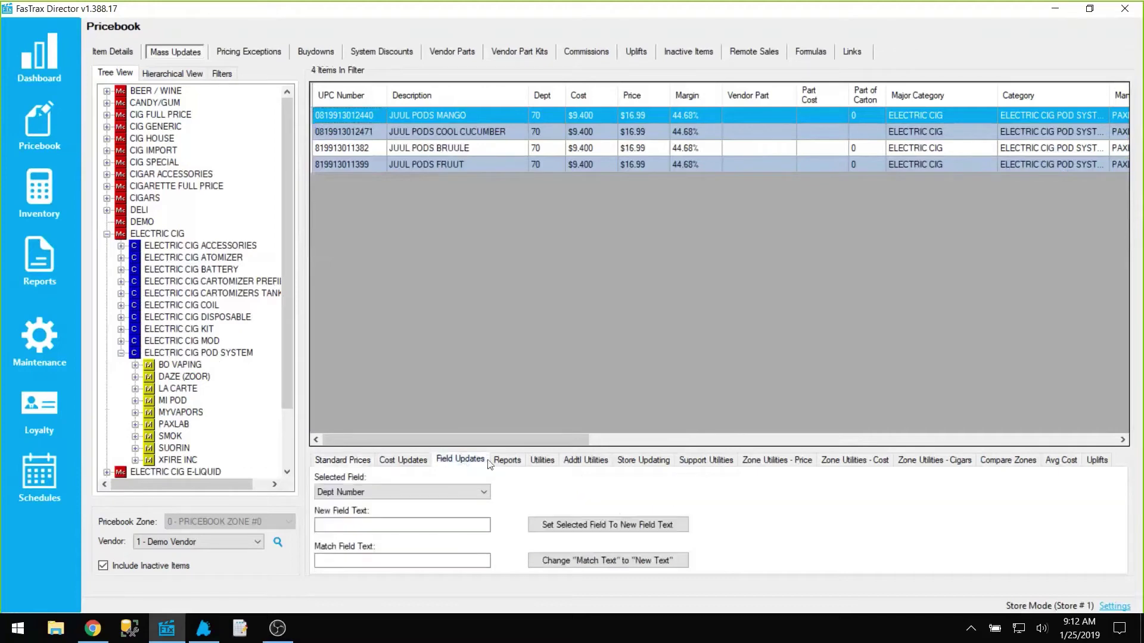
pyautogui.click(450, 493)
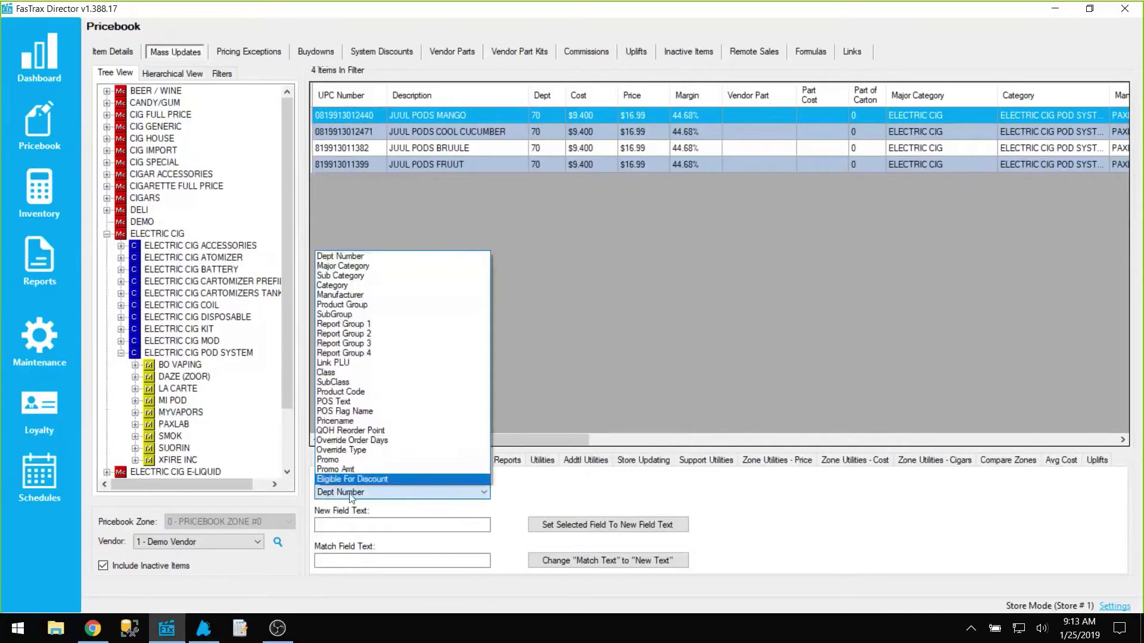
pyautogui.click(350, 415)
pyautogui.click(350, 523)
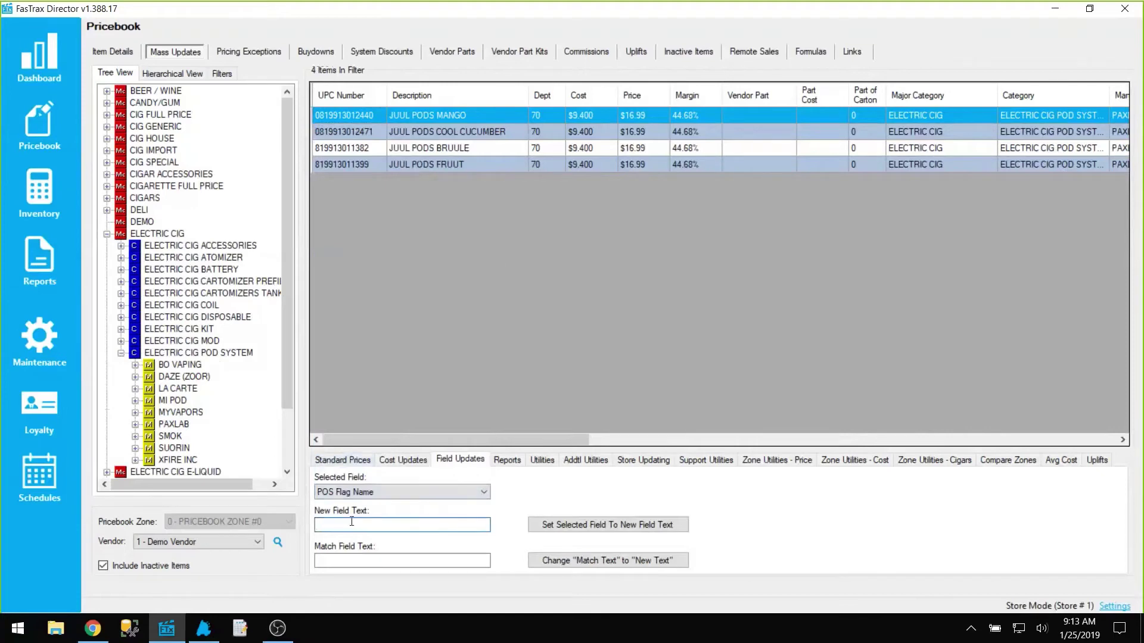
pyautogui.write('TAXABLE JUUL')
pyautogui.click(646, 526)
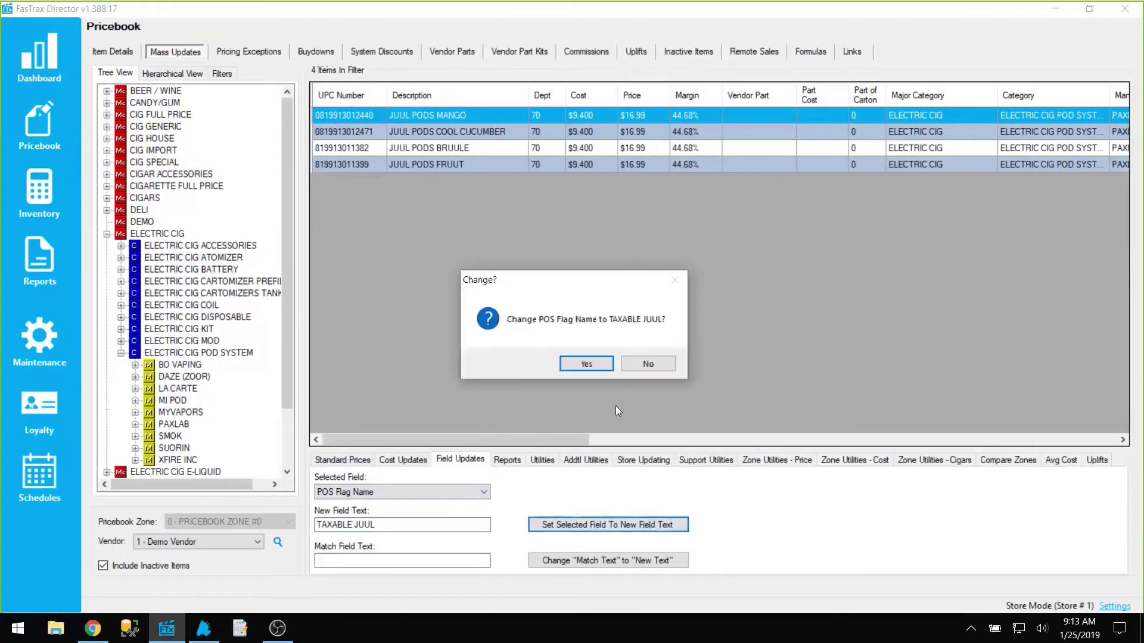
pyautogui.click(591, 370)
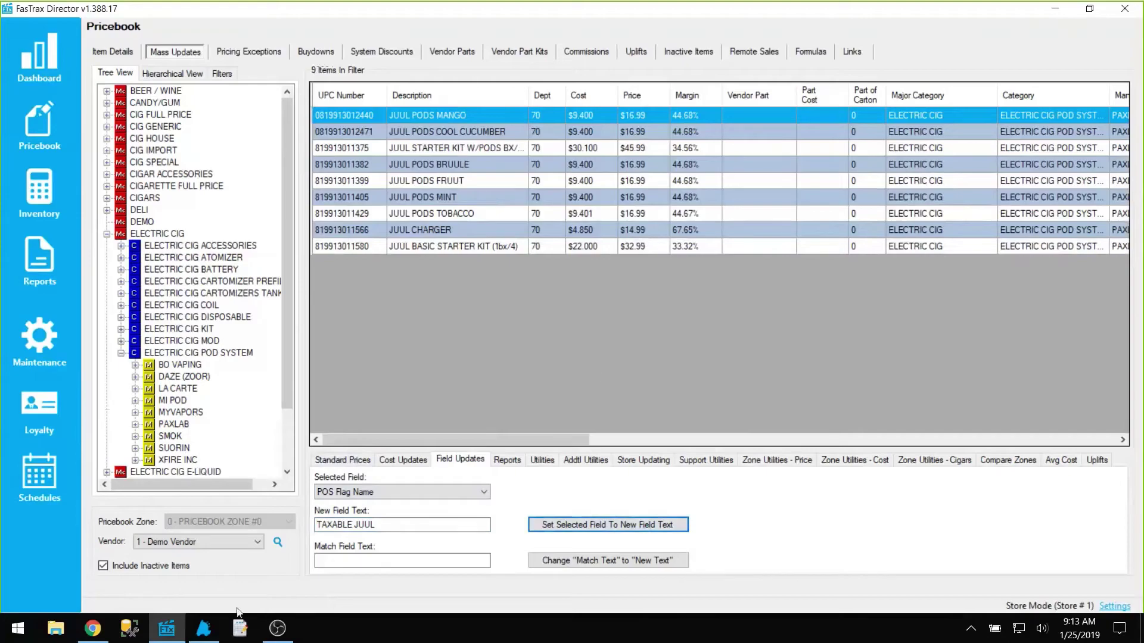
# Step: Switch to the FasTrax point of sale, exit it and launch it again
pyautogui.click(204, 629)
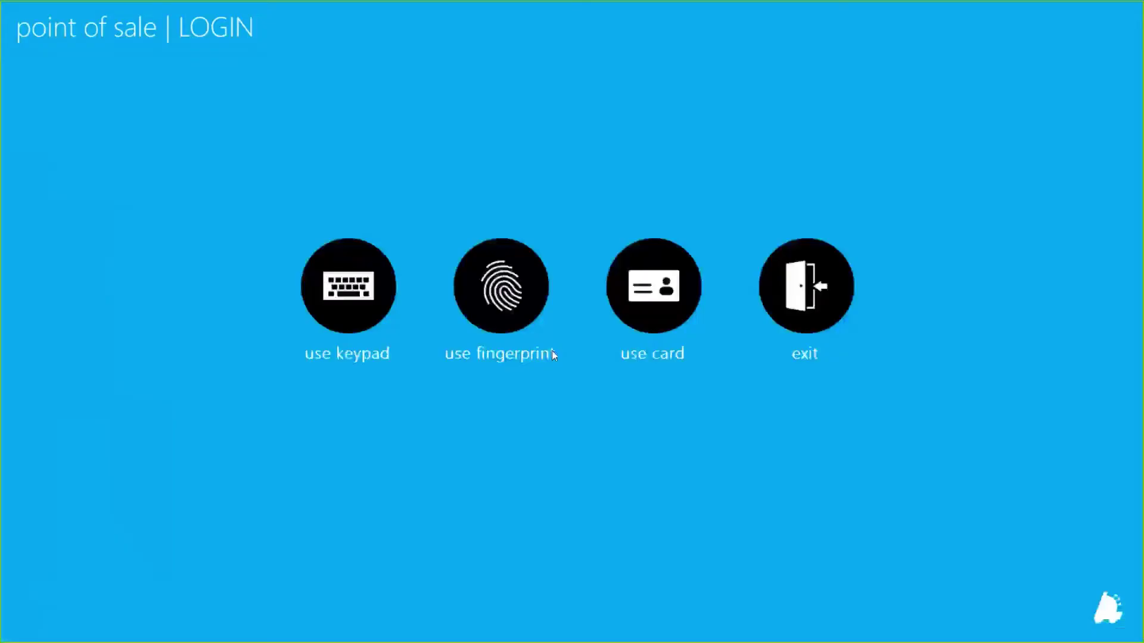
pyautogui.click(800, 301)
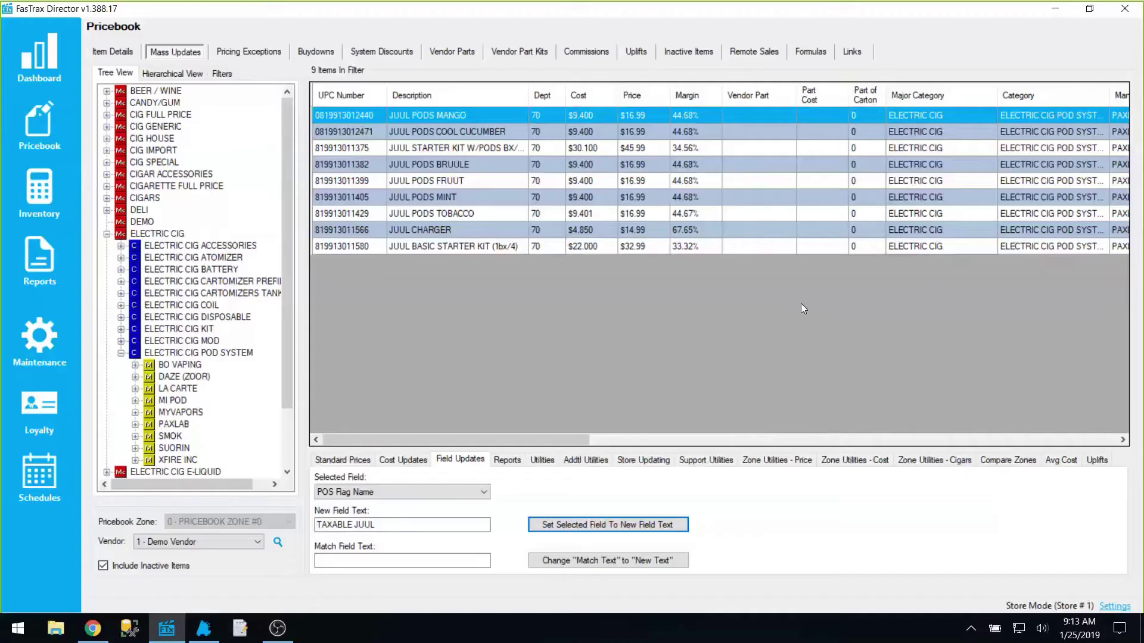
pyautogui.click(205, 632)
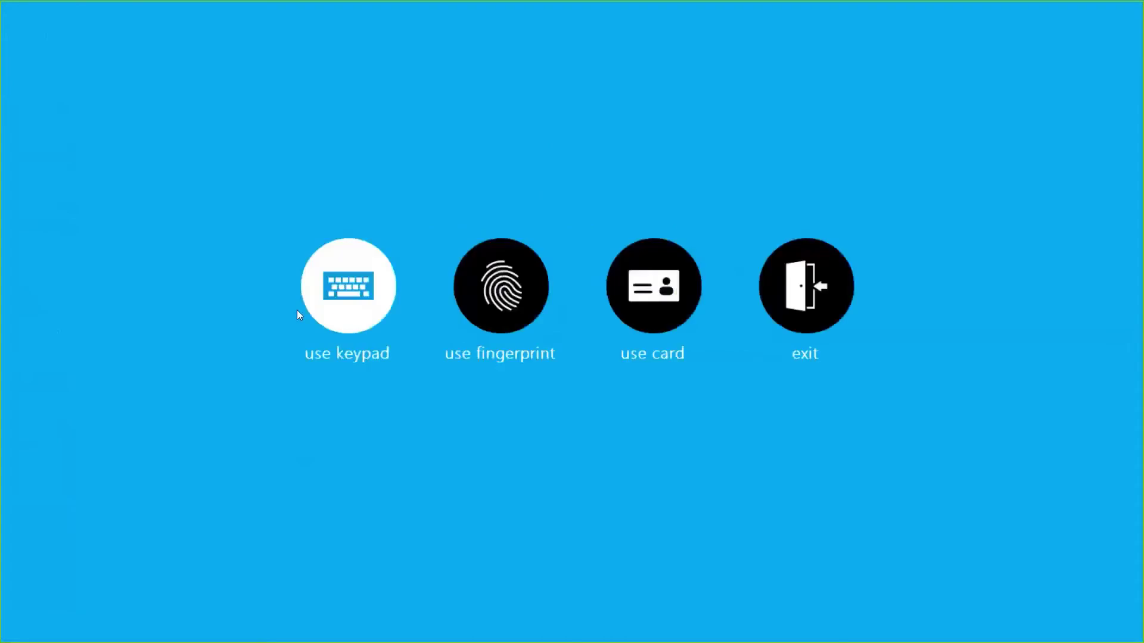
# Step: Log in to the point of sale by keypad with the cashier's employee ID and password, and open the register
pyautogui.click(328, 297)
pyautogui.write('1')
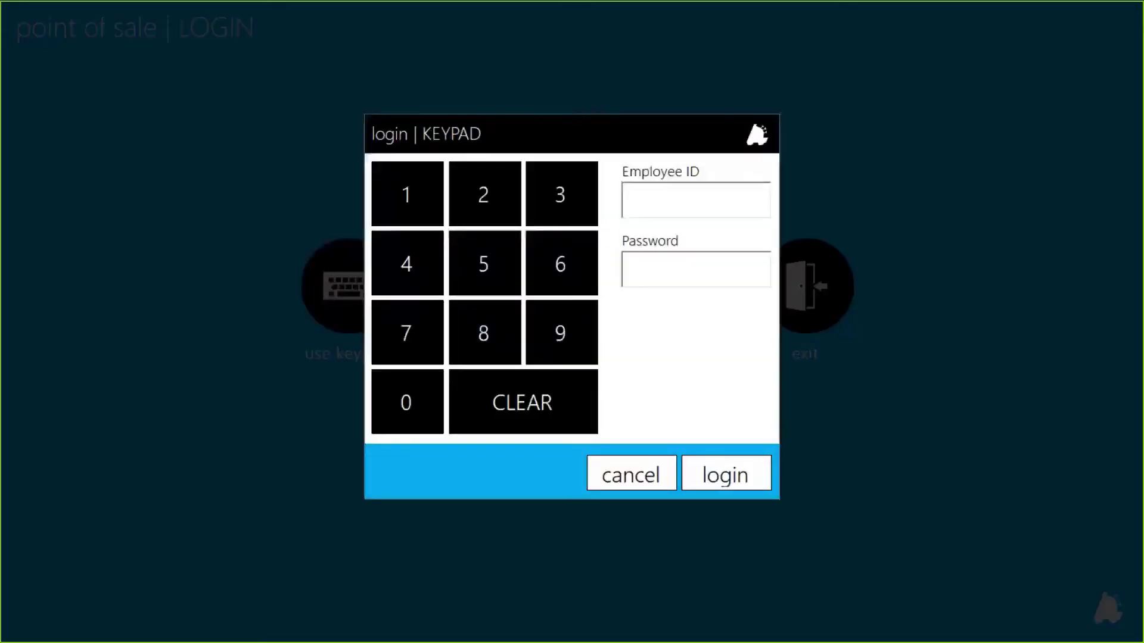
pyautogui.press('Tab')
pyautogui.write('1')
pyautogui.press('Return')
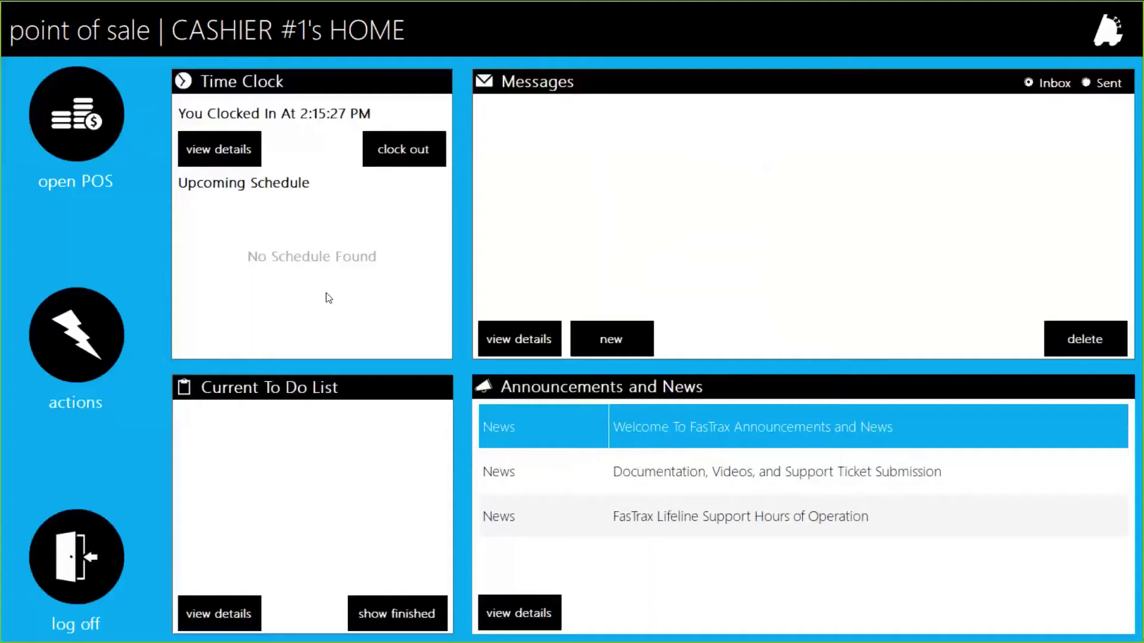
pyautogui.click(102, 121)
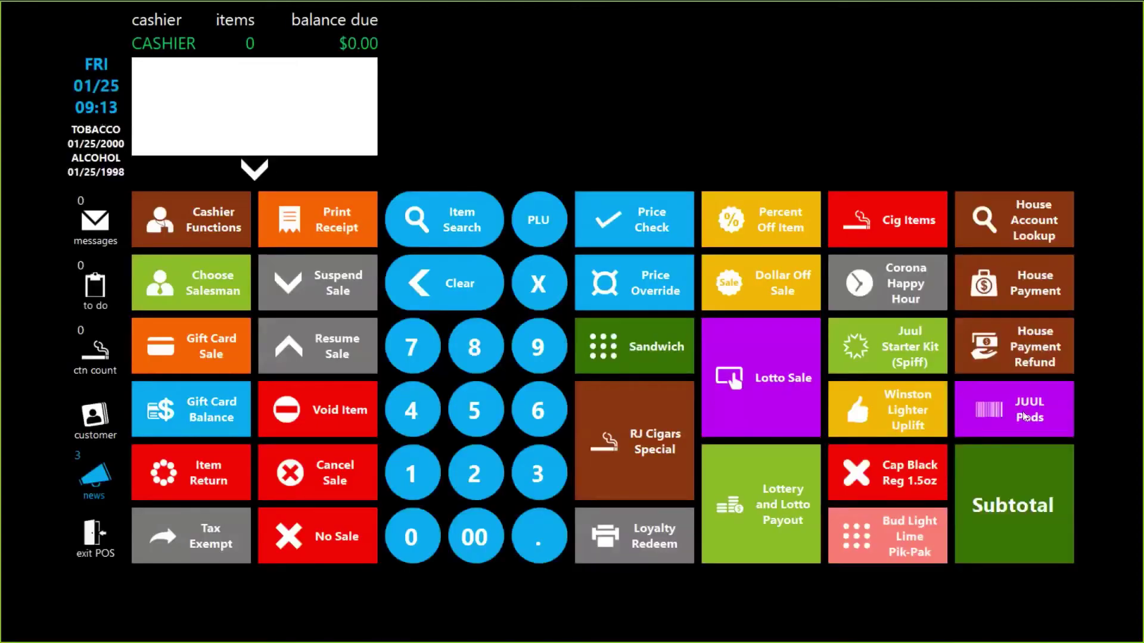
# Step: Sell one JUUL PODS MINT with the customer's age visually verified, and tender the balance in cash
pyautogui.click(1024, 417)
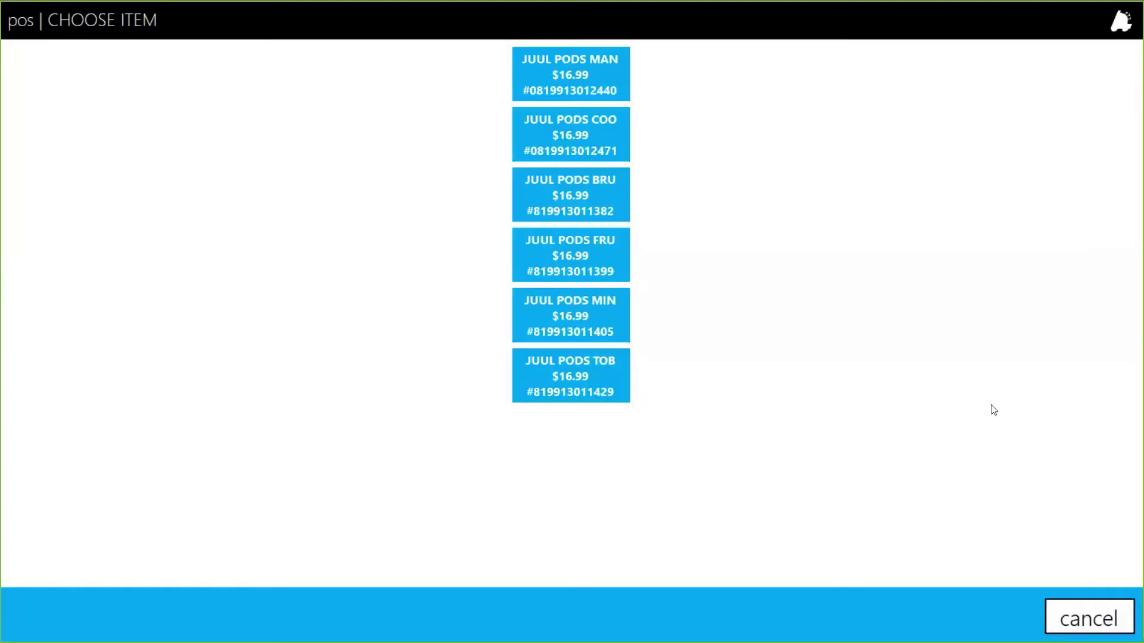
pyautogui.click(614, 322)
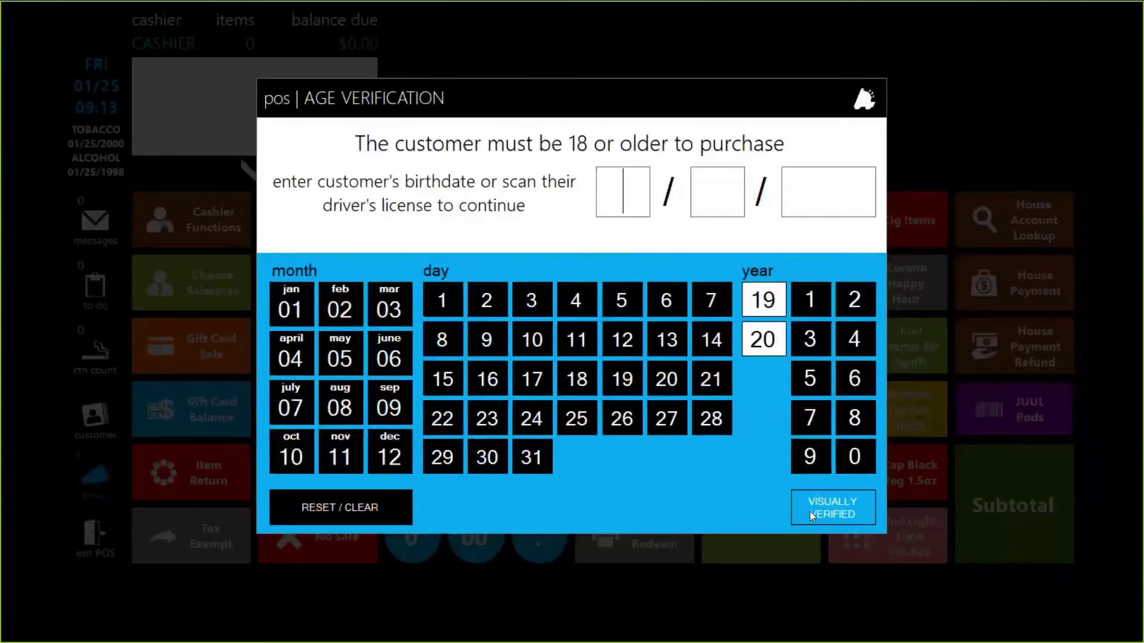
pyautogui.click(834, 510)
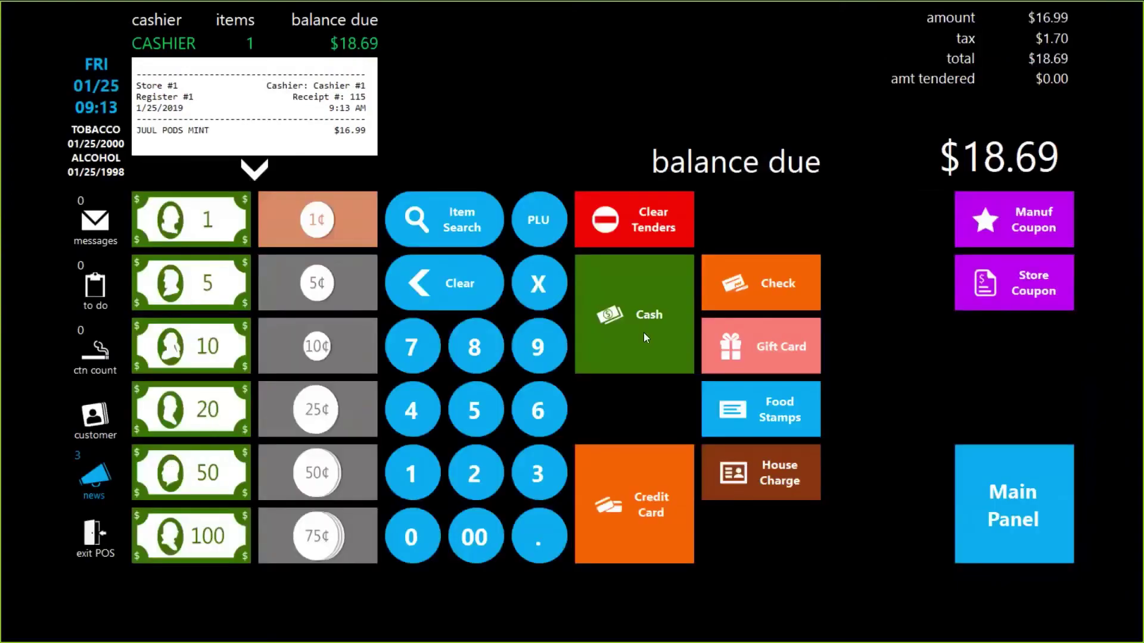
pyautogui.click(643, 333)
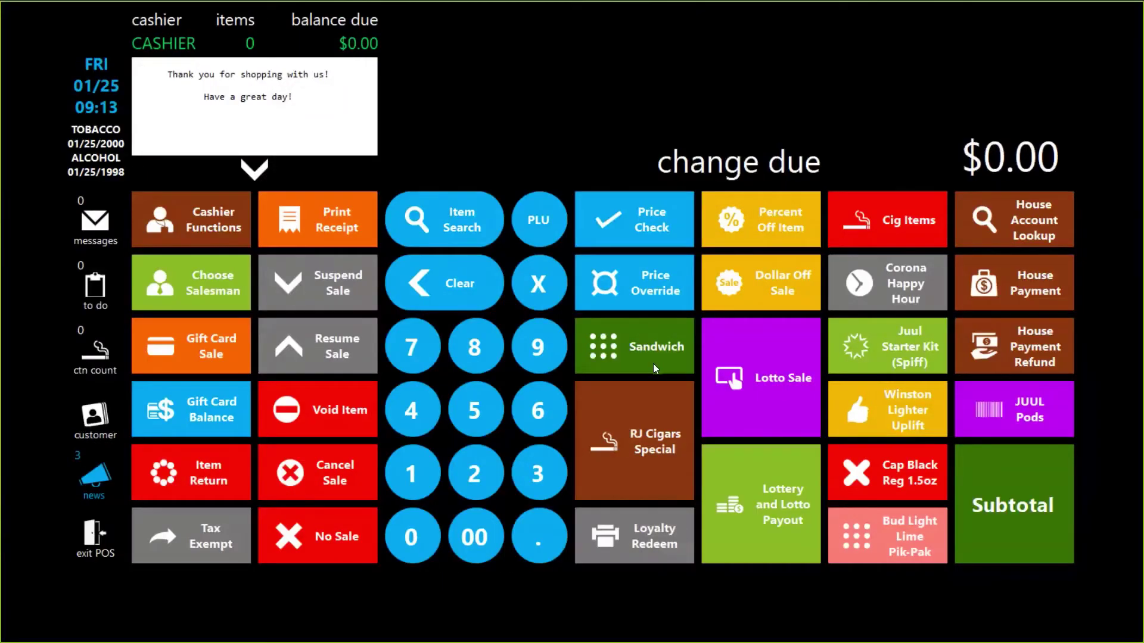
# Step: Ring up one each of JUUL PODS MANGO, BRUULE, MINT and TOBACCO, with the customer's age visually verified
pyautogui.click(981, 399)
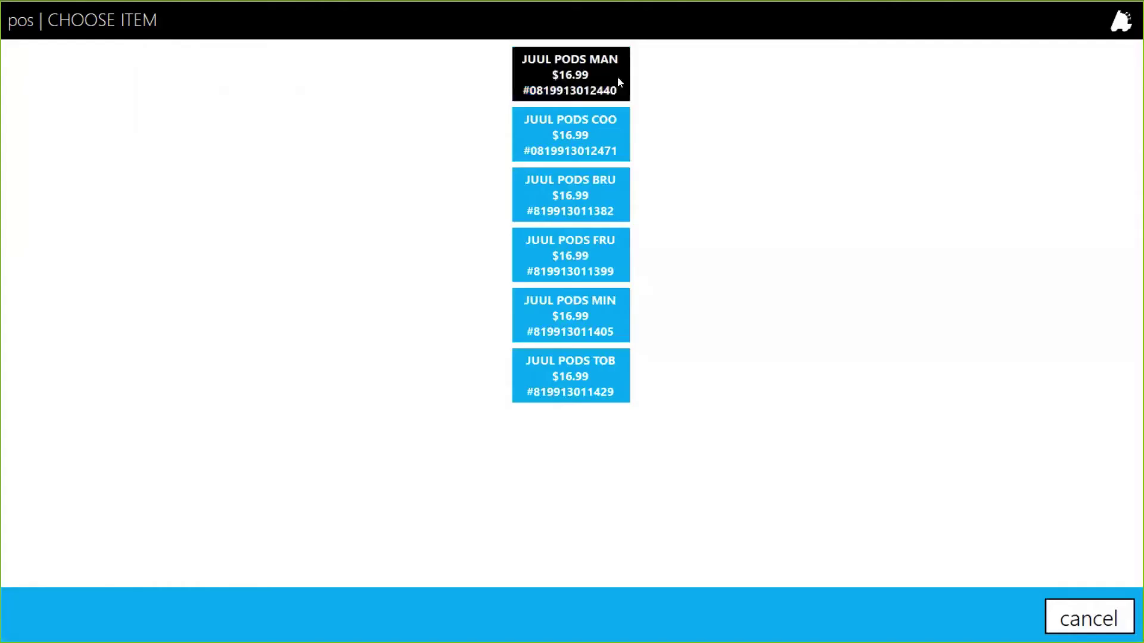
pyautogui.click(617, 78)
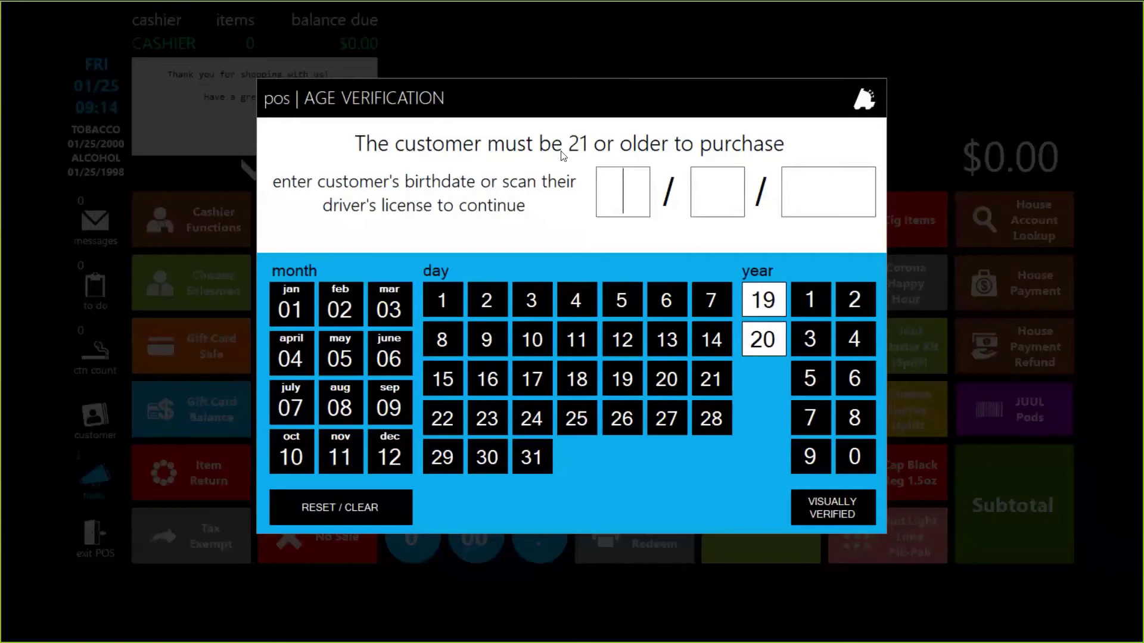
pyautogui.click(867, 500)
pyautogui.click(988, 417)
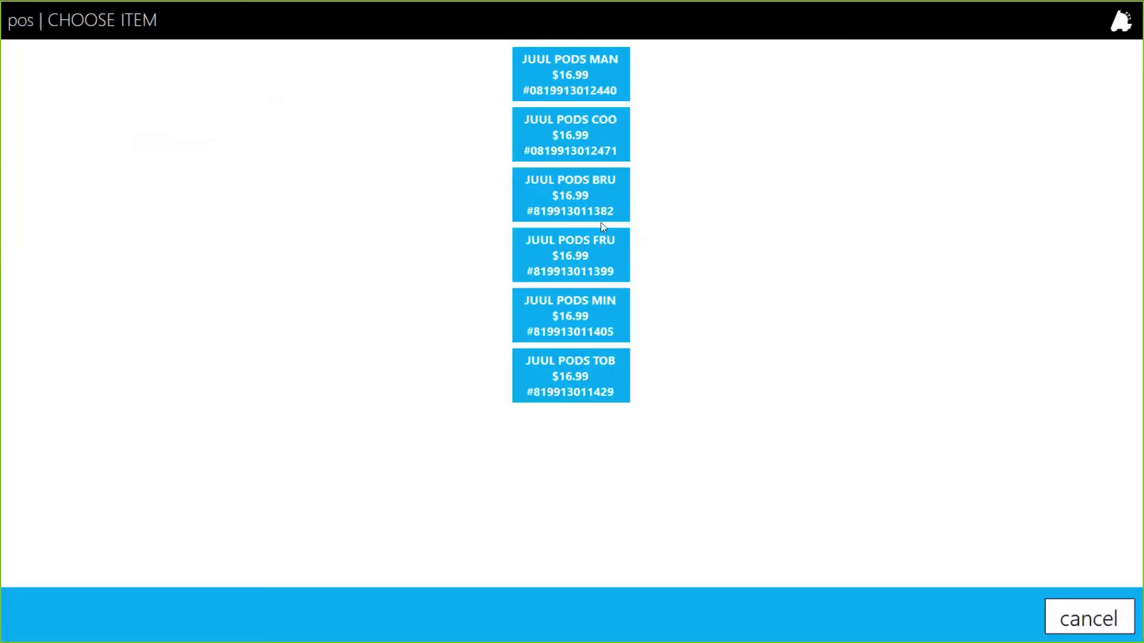
pyautogui.click(562, 199)
pyautogui.click(960, 401)
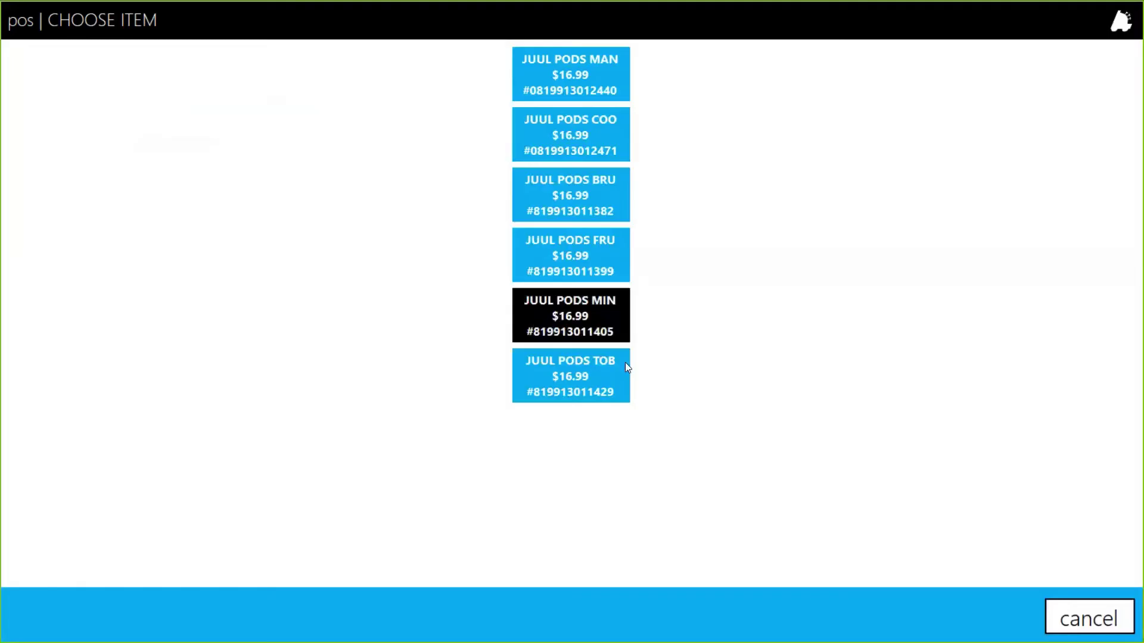
pyautogui.click(570, 315)
pyautogui.click(989, 410)
pyautogui.click(554, 382)
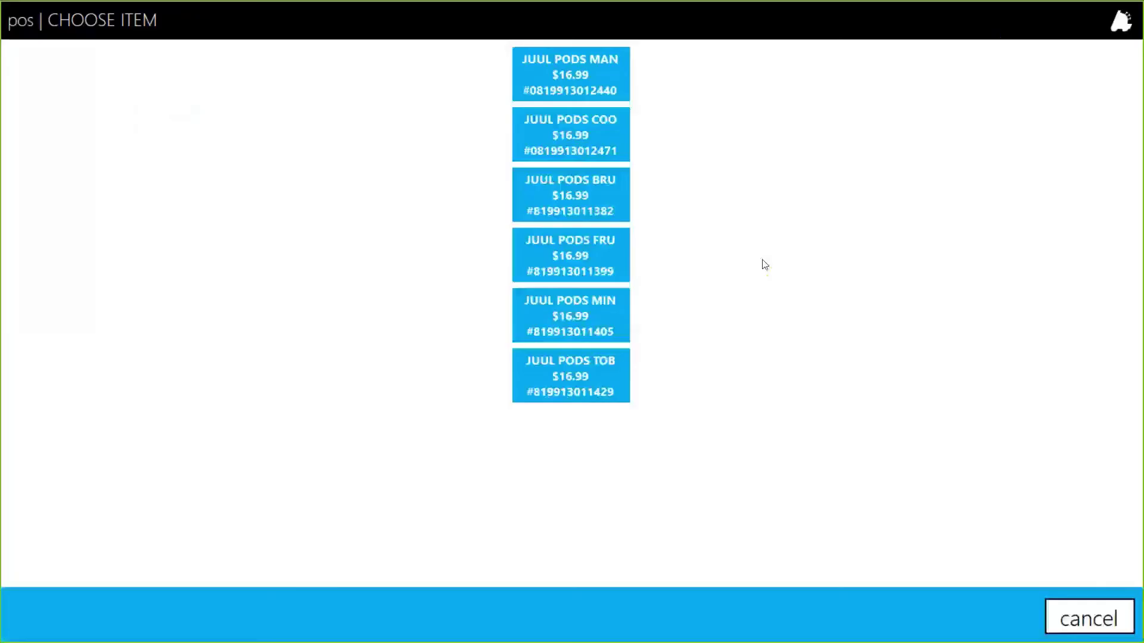
# Step: Try to add a fifth pod, JUUL PODS MANGO, to the sale, and tender the balance in cash
pyautogui.click(582, 63)
pyautogui.click(1041, 545)
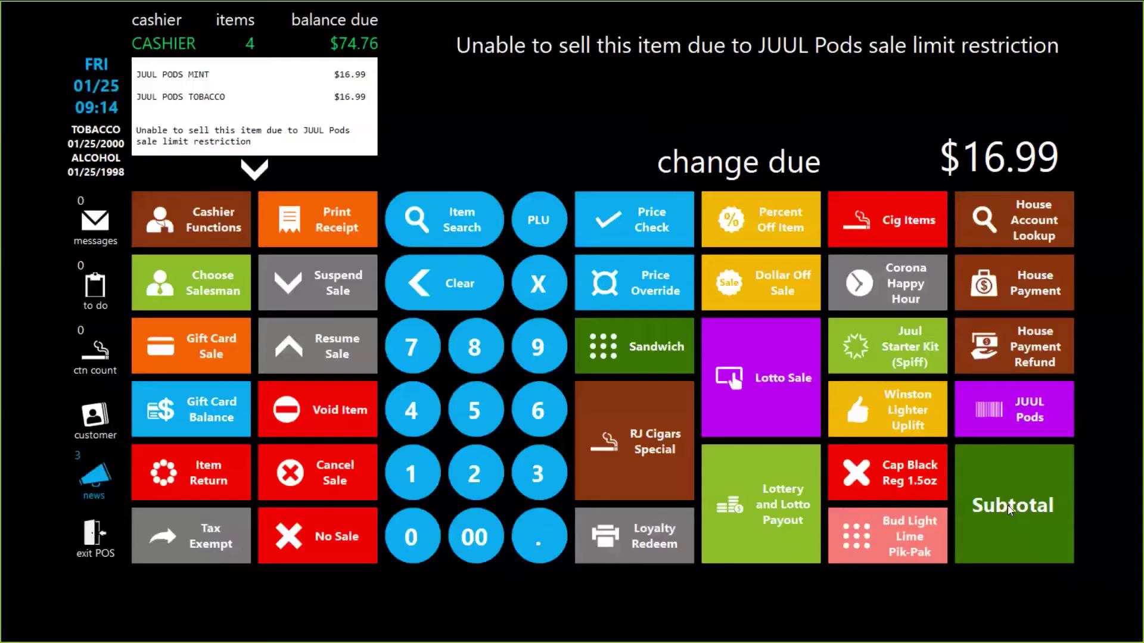
pyautogui.click(1010, 507)
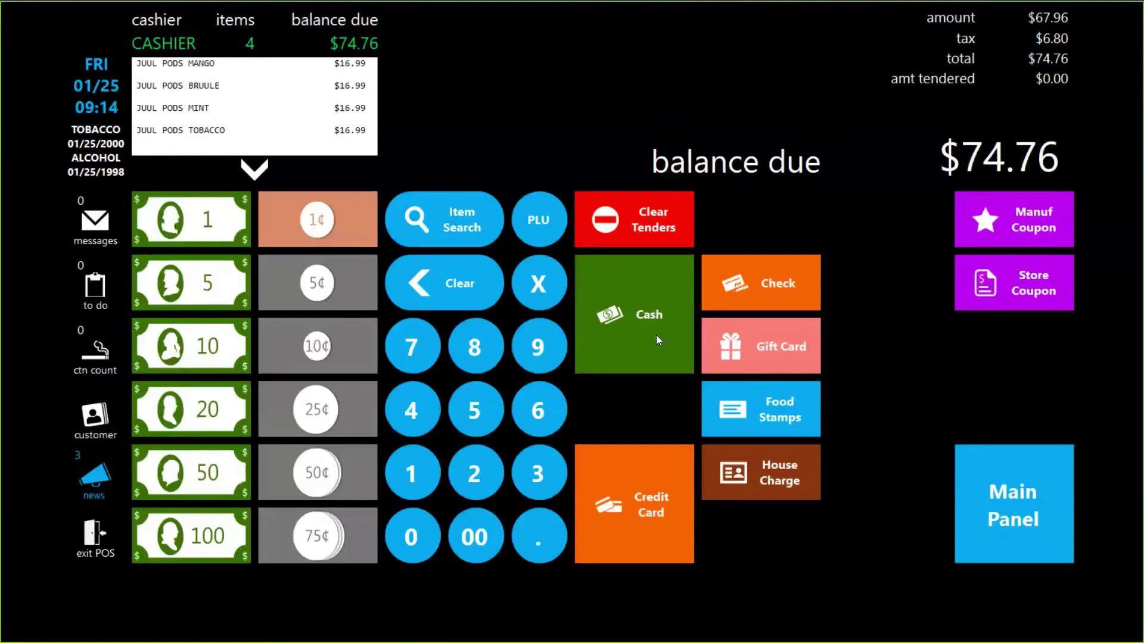
pyautogui.click(657, 338)
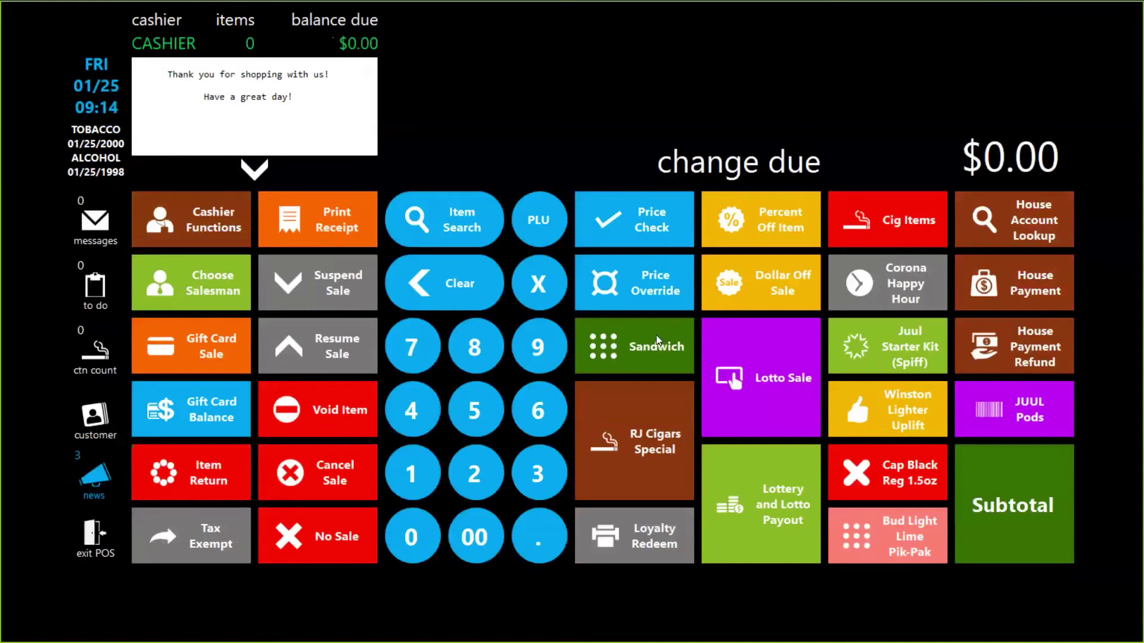
# Step: Sell one JUUL PODS MANGO for cash, verifying the age by entering the customer's birthdate
pyautogui.click(959, 414)
pyautogui.click(577, 77)
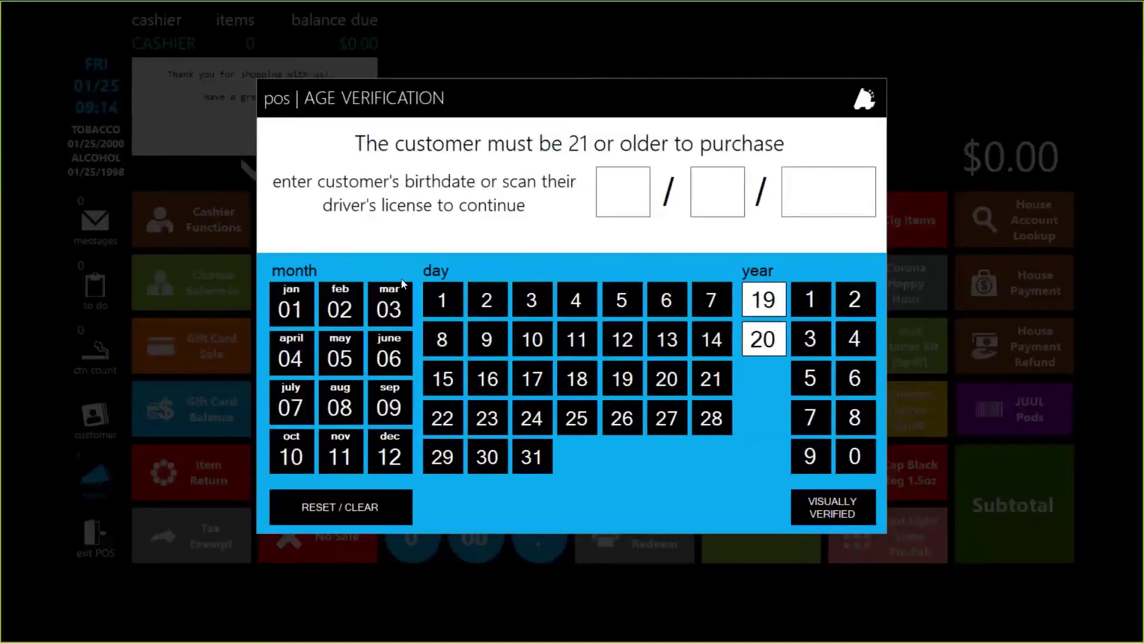
pyautogui.click(445, 304)
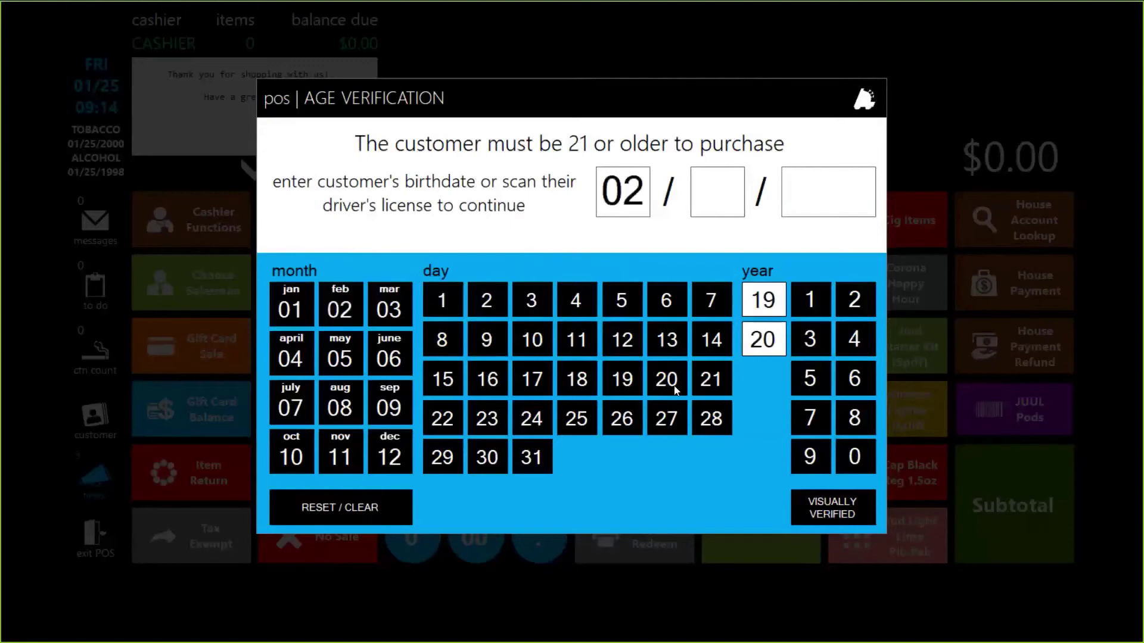
pyautogui.click(773, 303)
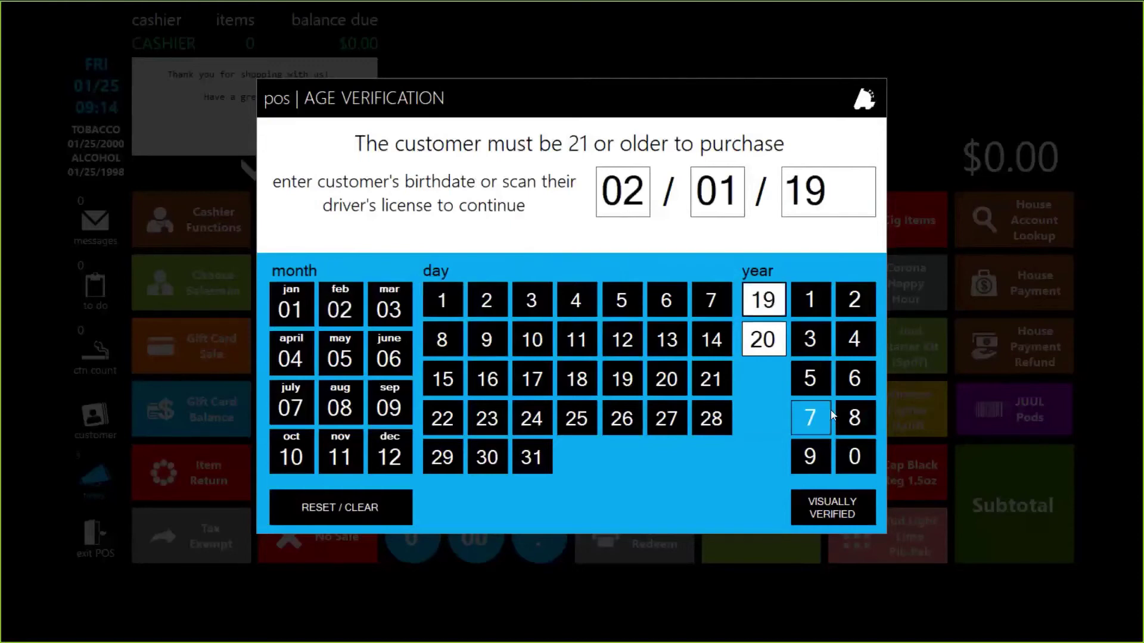
pyautogui.click(851, 379)
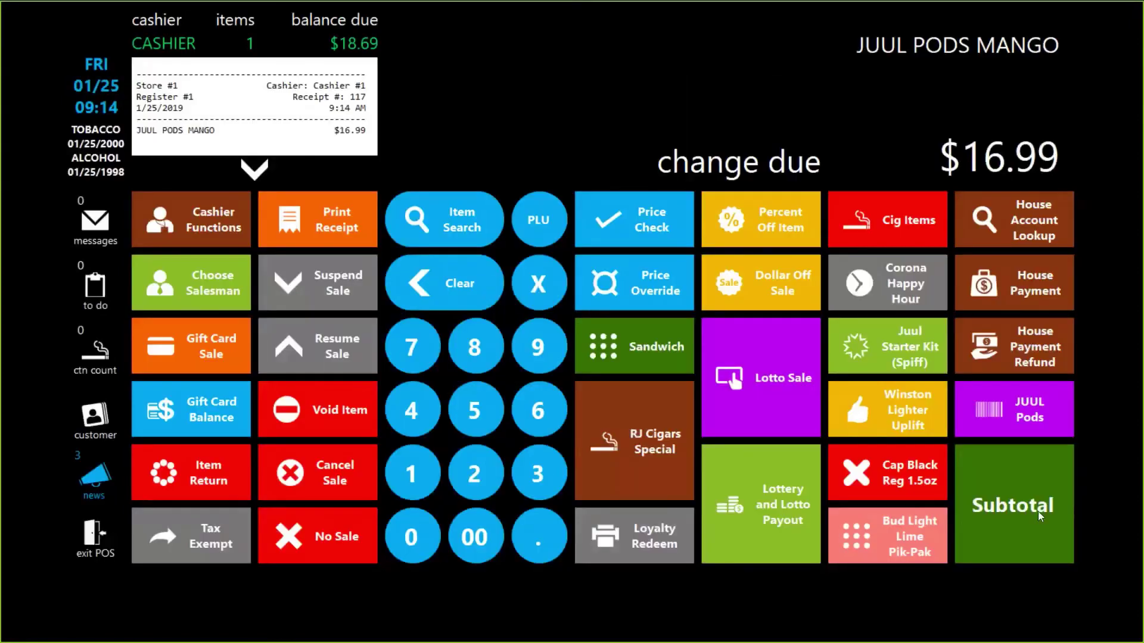
pyautogui.click(1042, 506)
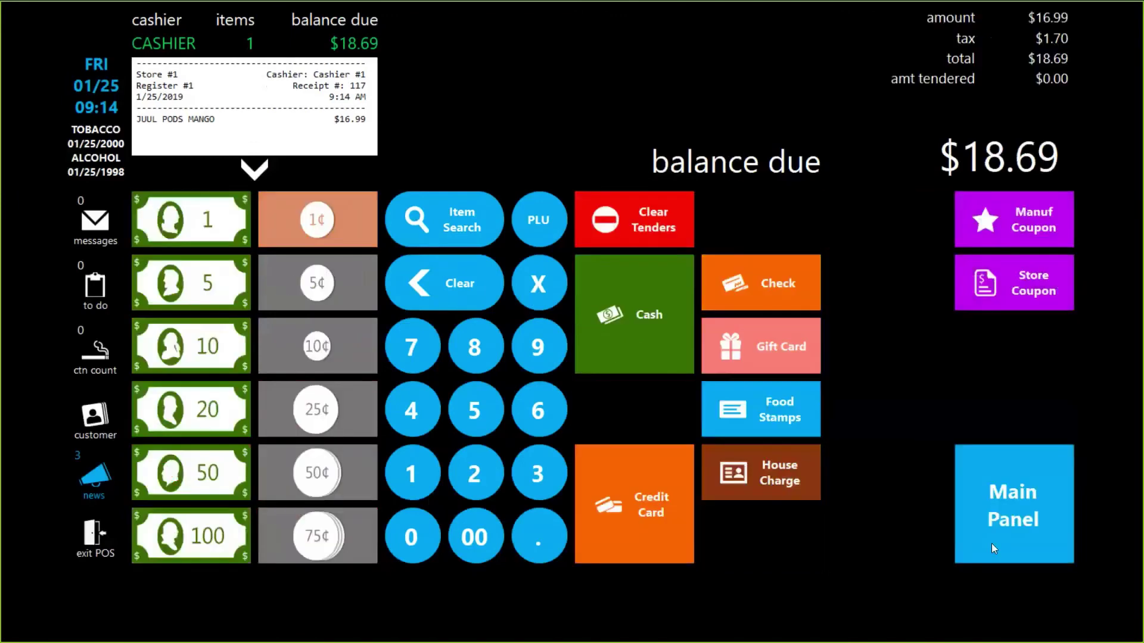
pyautogui.click(644, 343)
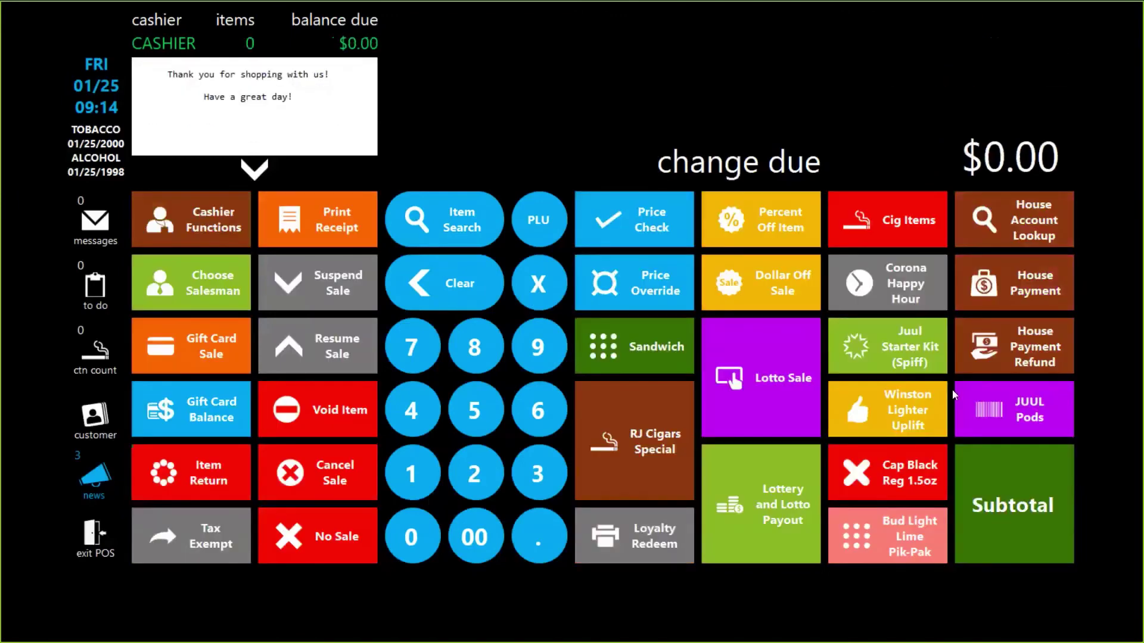
# Step: Sell one more JUUL PODS MANGO for cash, this time with the customer's age visually verified
pyautogui.click(1020, 407)
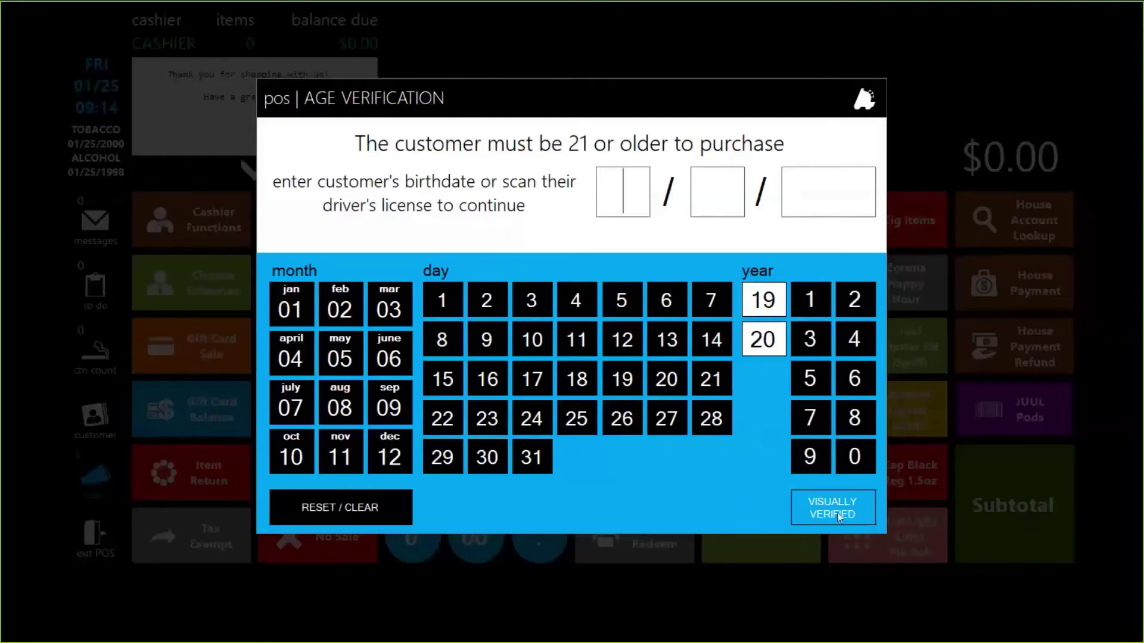
pyautogui.click(838, 513)
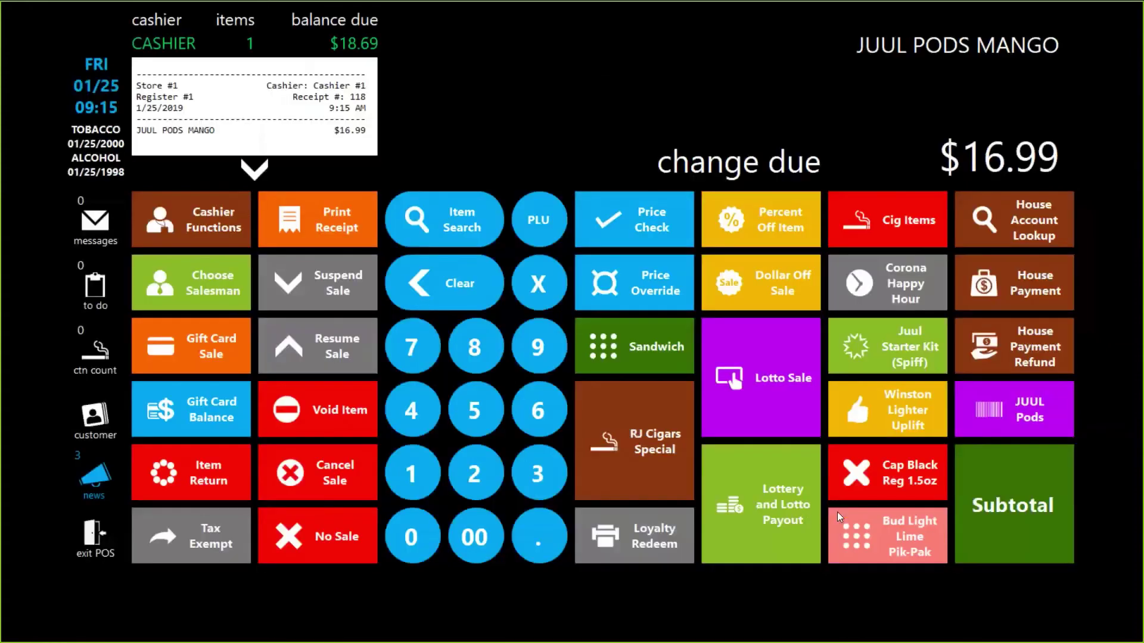
pyautogui.click(1013, 505)
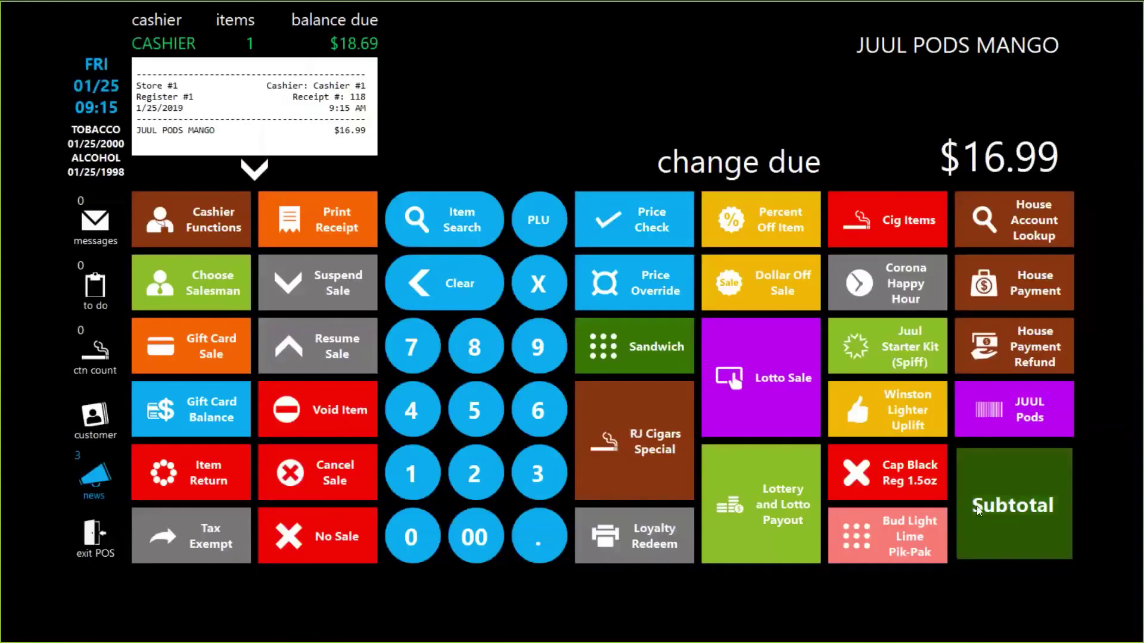
pyautogui.click(627, 305)
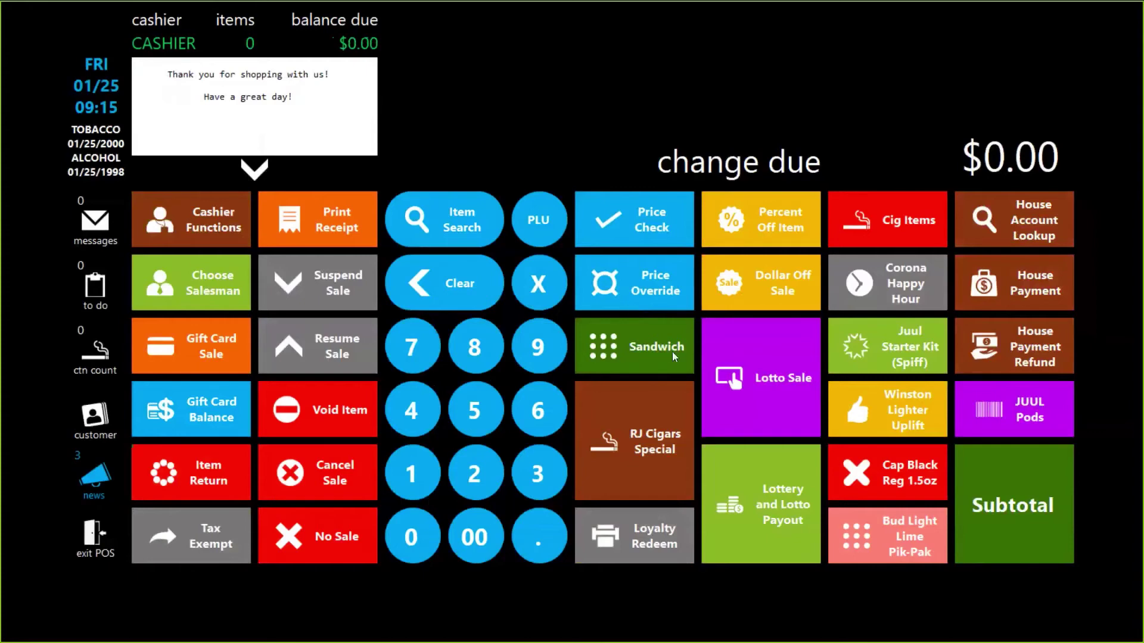
# Step: Exit the register screen and log the cashier off the point of sale
pyautogui.click(95, 547)
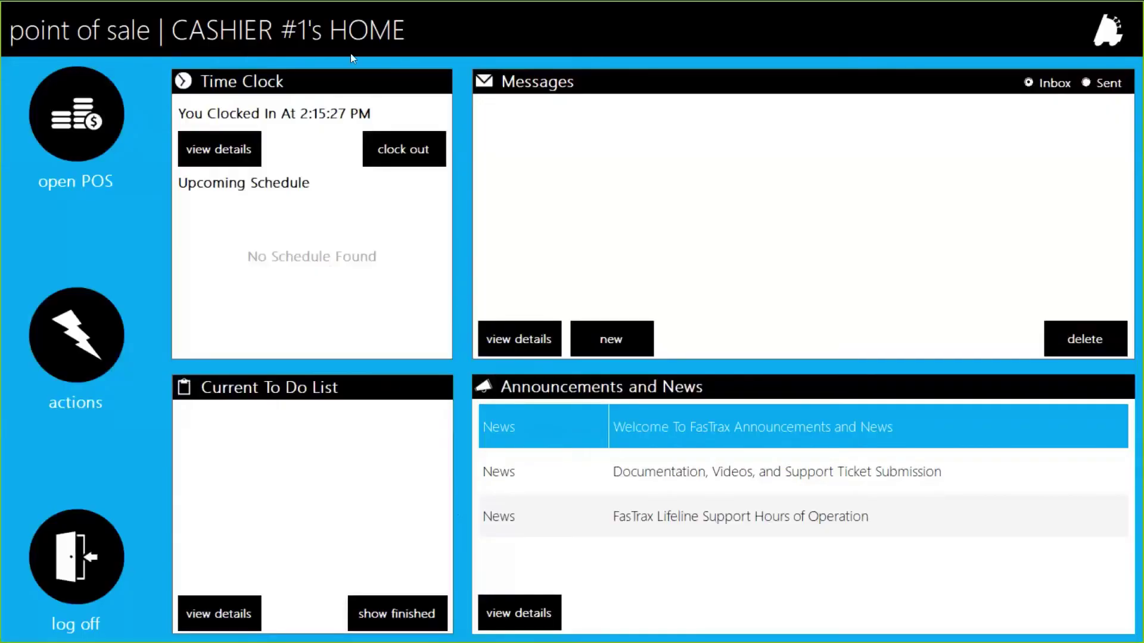
pyautogui.click(93, 528)
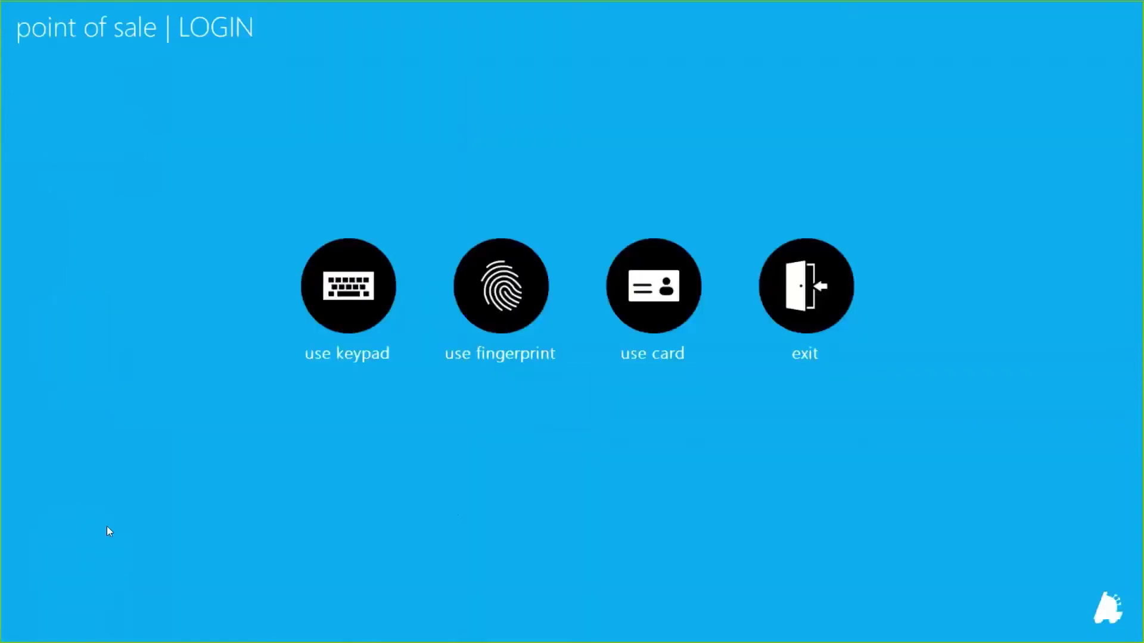
# Step: Log in to the point of sale through the keypad with the manager's employee ID and password
pyautogui.click(345, 303)
pyautogui.write('1')
pyautogui.press('Tab')
pyautogui.write('1')
pyautogui.press('Return')
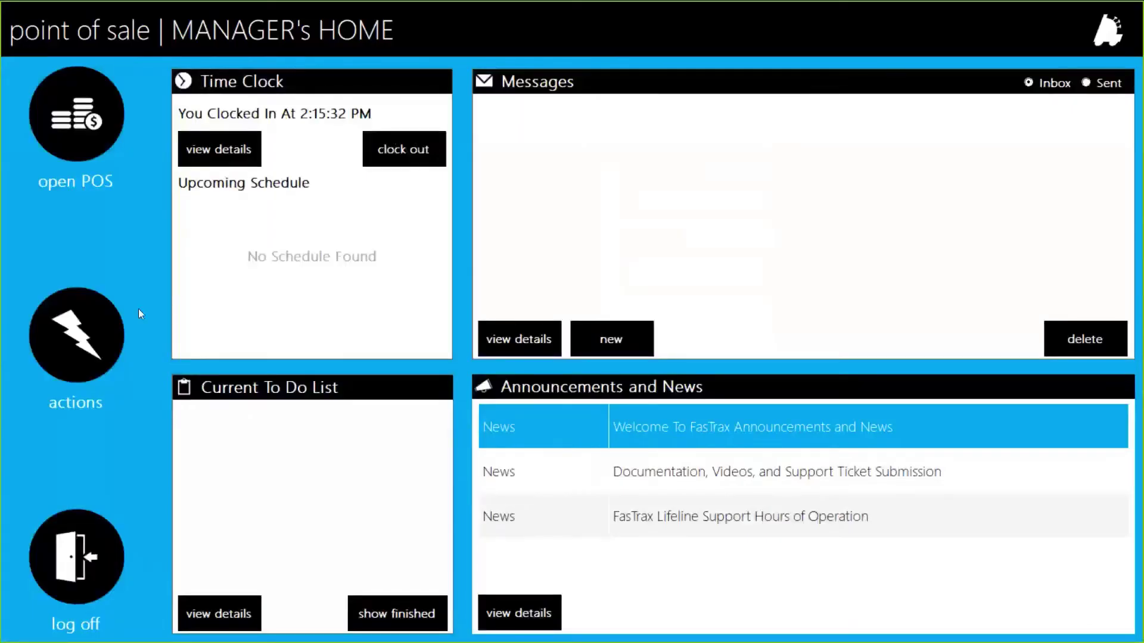
# Step: Enable Force DL Scan For Age Verify in place of Allow Visual Age Verify in the register settings, and save the change
pyautogui.click(110, 339)
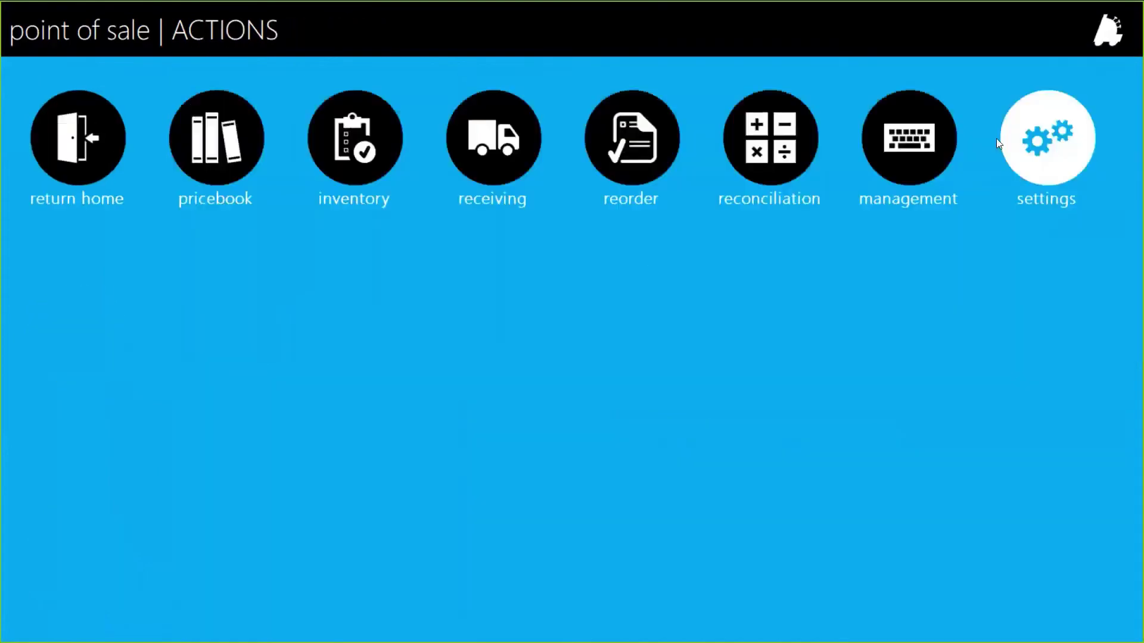
pyautogui.click(1031, 137)
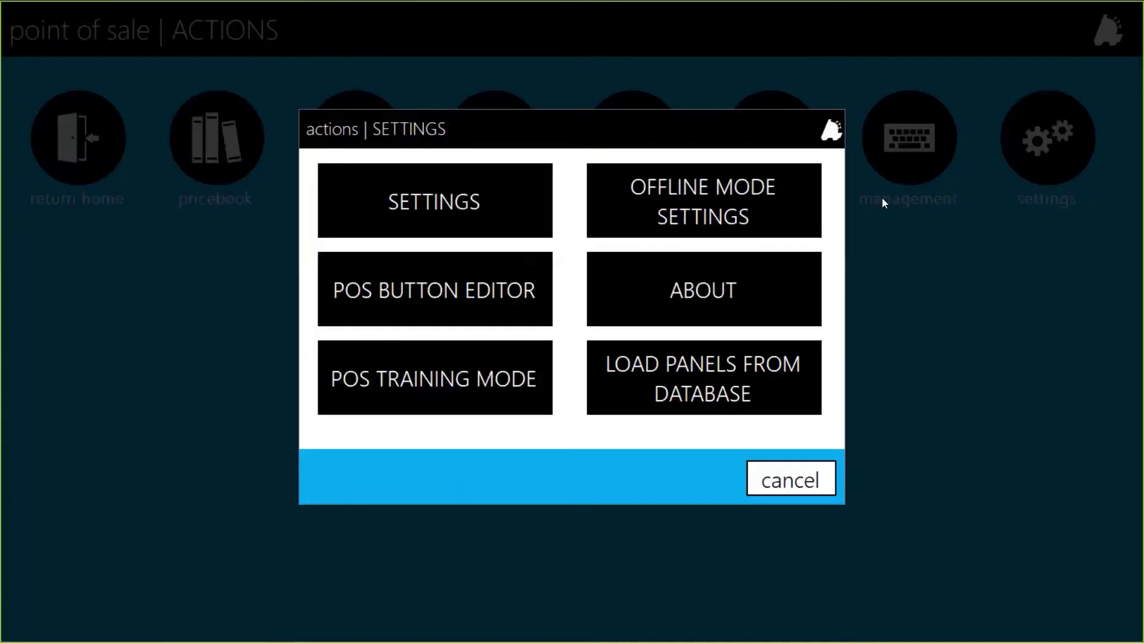
pyautogui.click(491, 187)
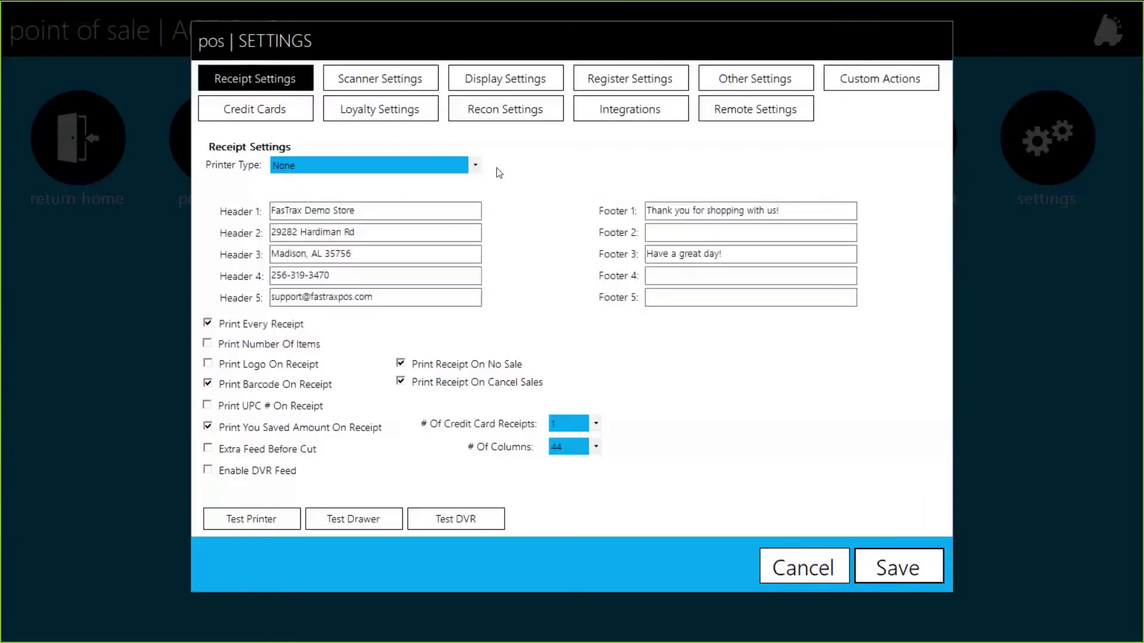
pyautogui.click(626, 78)
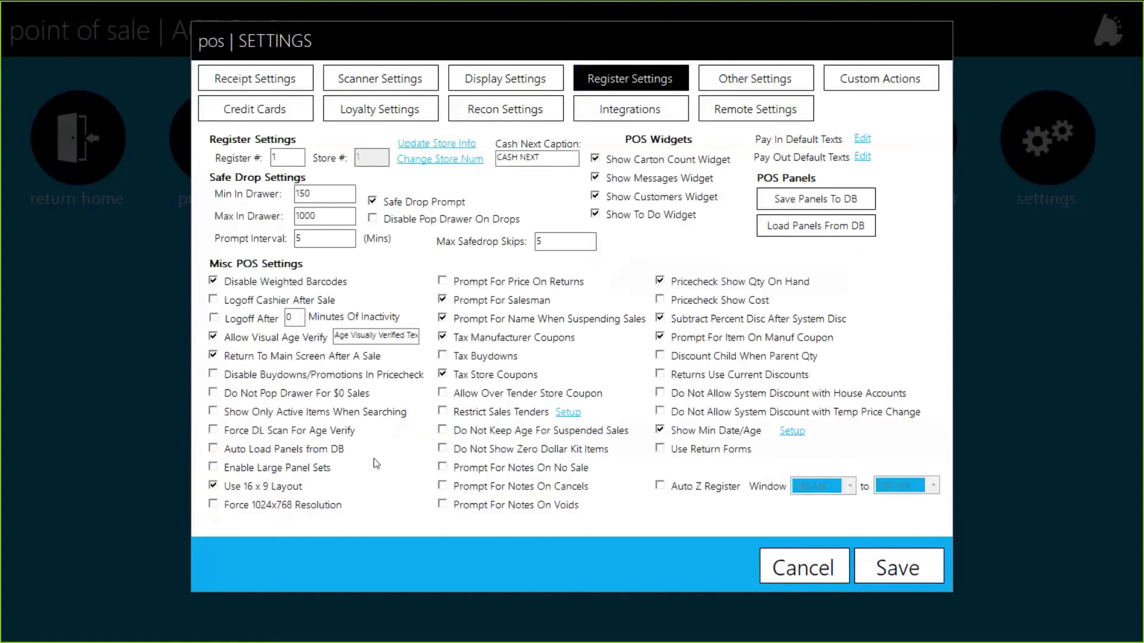
pyautogui.click(293, 432)
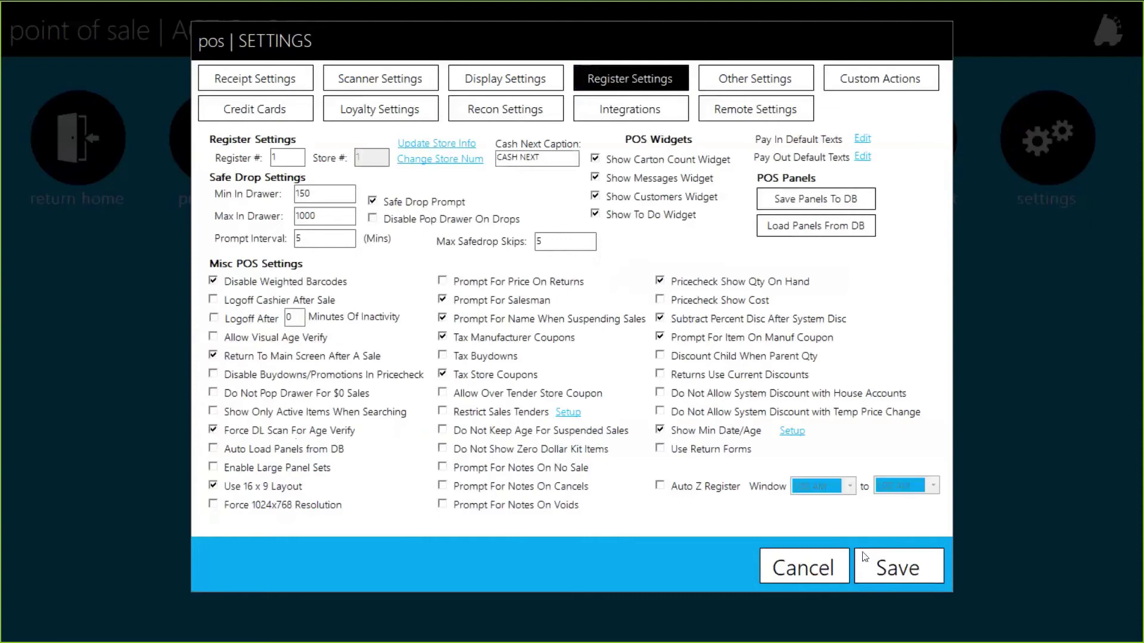
pyautogui.click(889, 563)
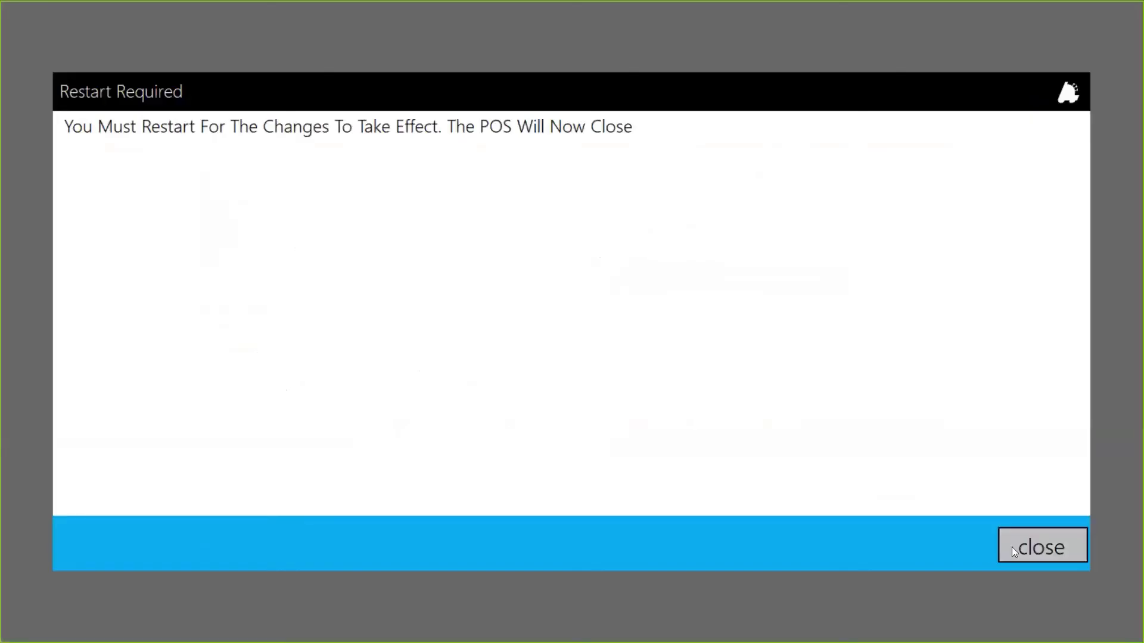
pyautogui.click(1012, 546)
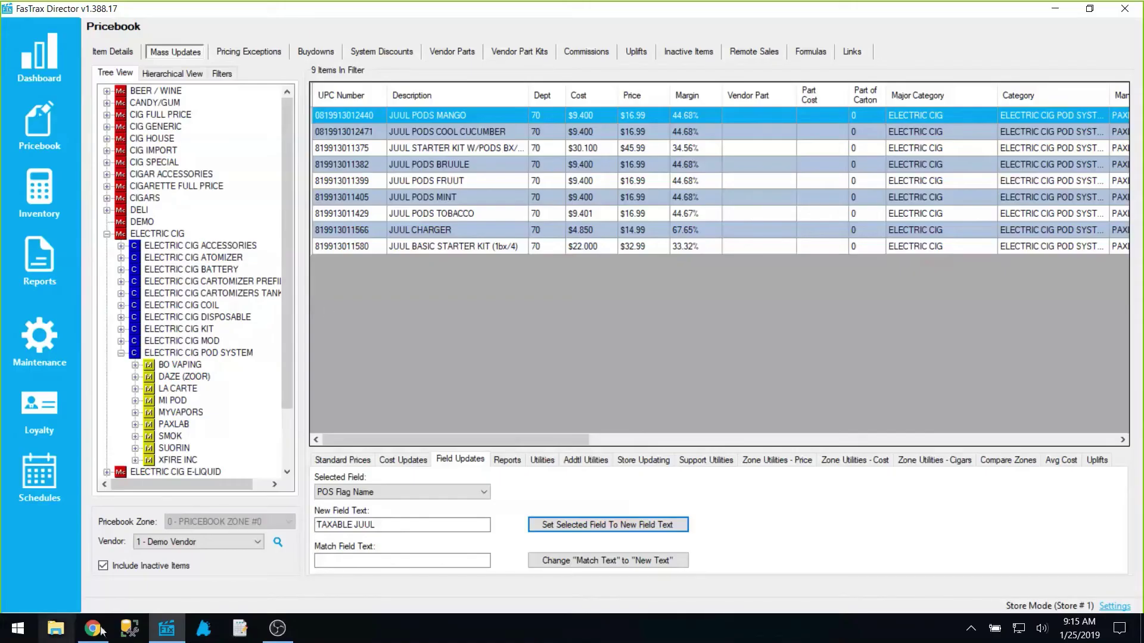
# Step: Relaunch the point of sale and log in with Cashier #1's employee ID and password to open the register
pyautogui.click(212, 629)
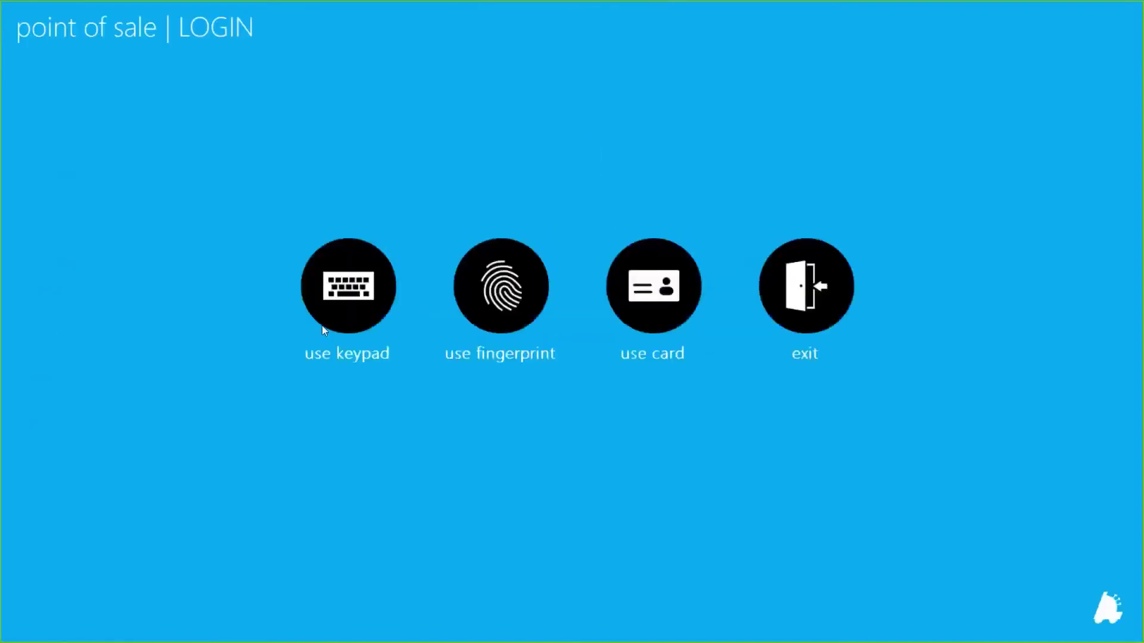
pyautogui.click(325, 321)
pyautogui.write('1')
pyautogui.press('Tab')
pyautogui.write('1')
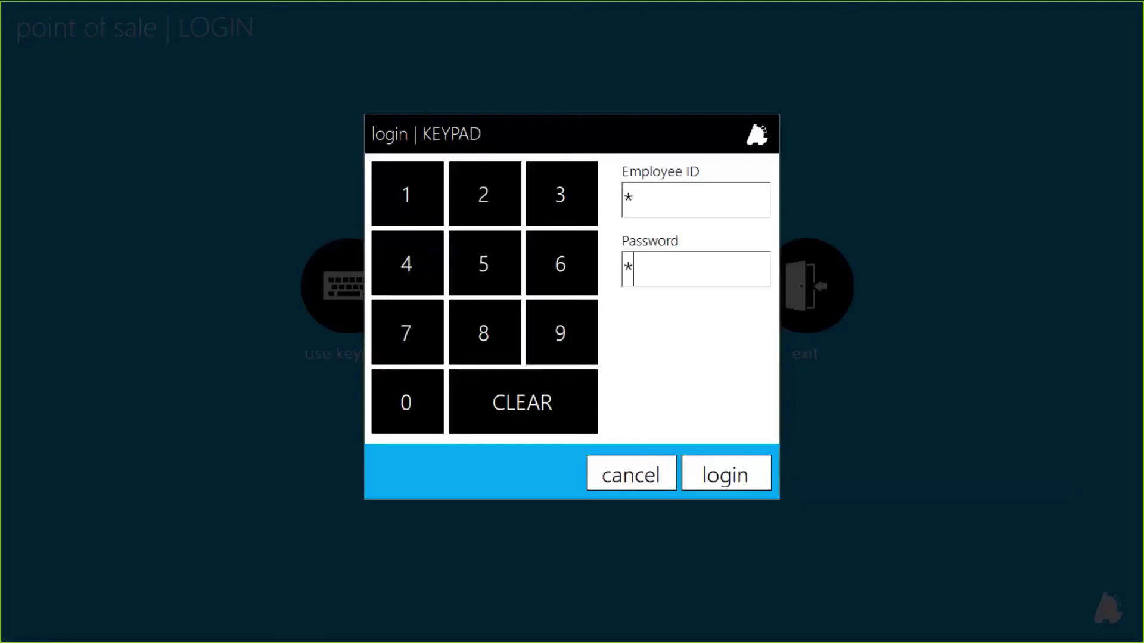
pyautogui.press('Return')
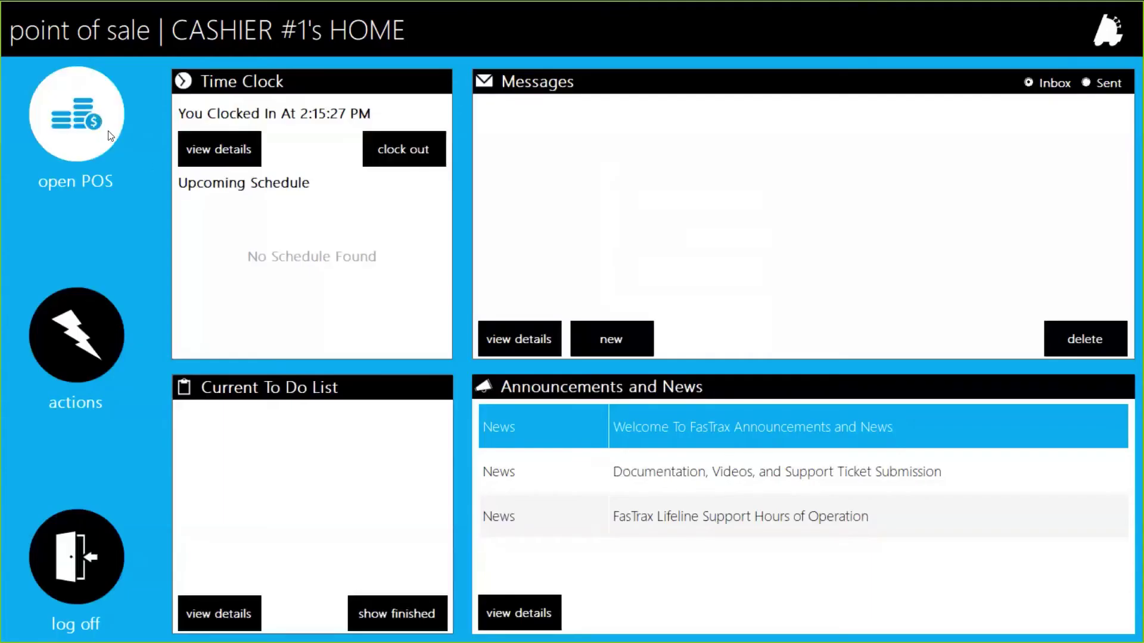
pyautogui.click(110, 136)
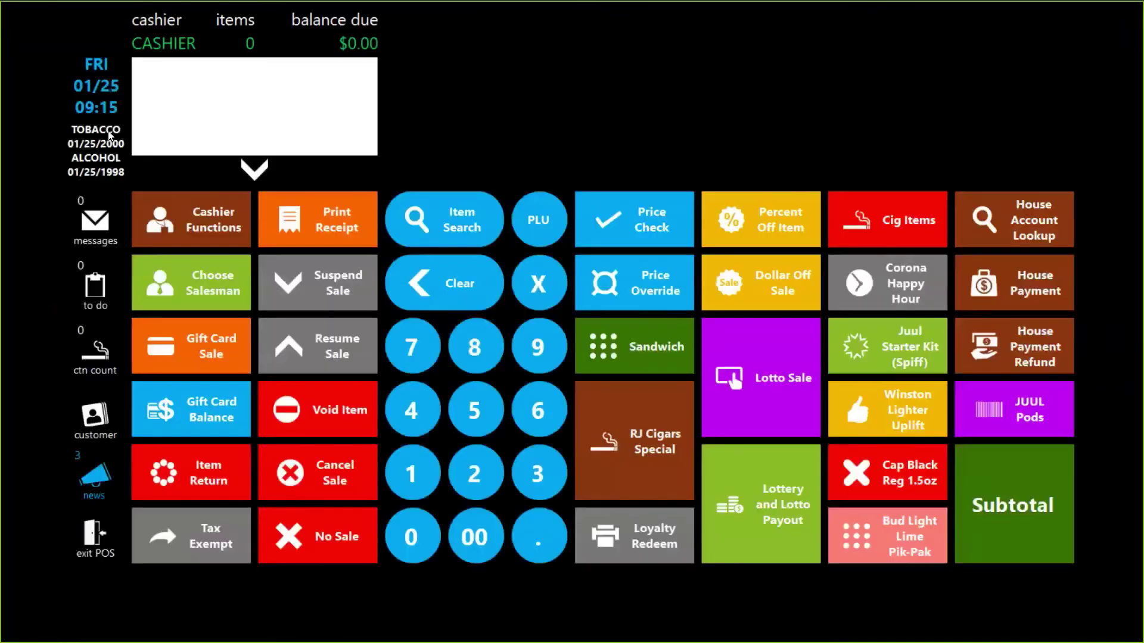
# Step: Try to sell JUUL PODS COOL CUCUMBER, then cancel the driver's license age verification
pyautogui.click(999, 405)
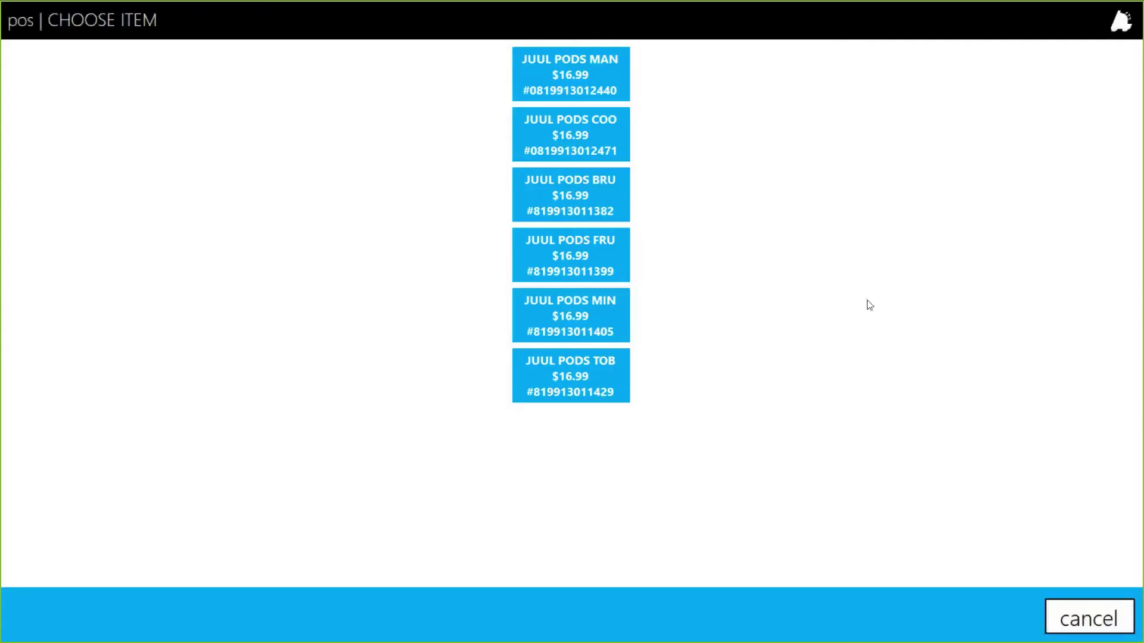
pyautogui.click(586, 134)
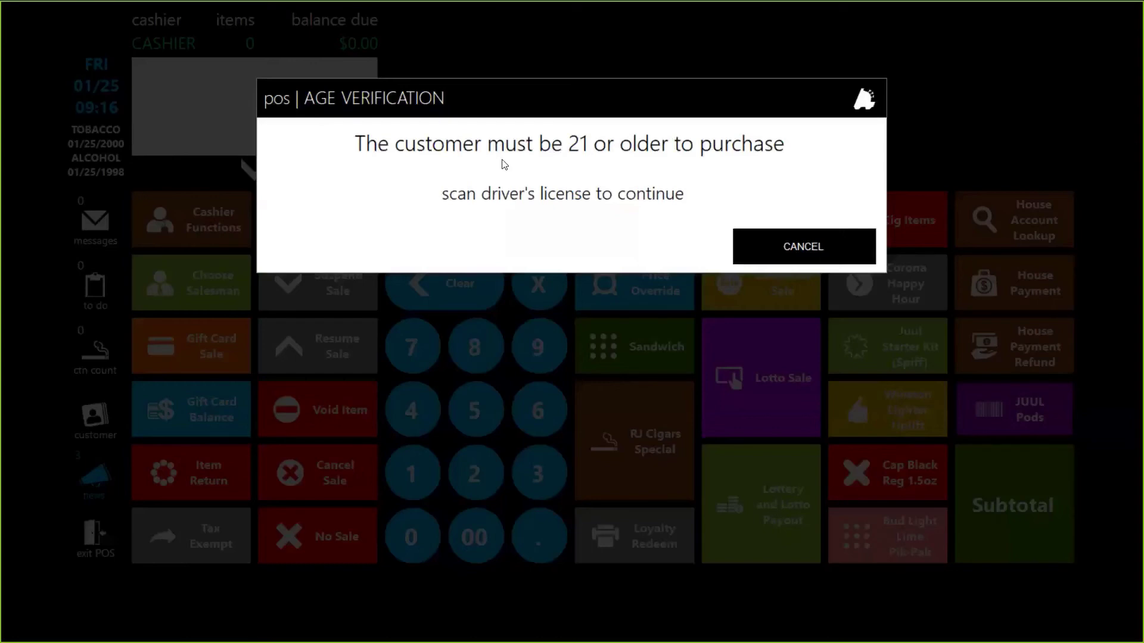
pyautogui.click(809, 238)
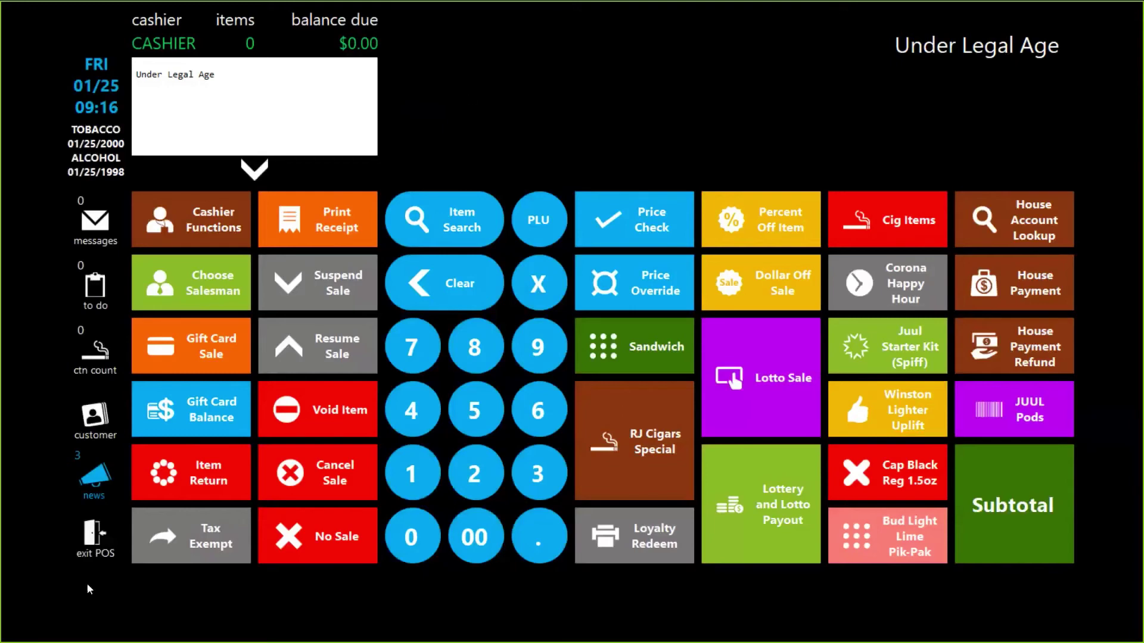
# Step: Exit the register and turn off Force DL Scan For Age Verify in the register settings, saving the change
pyautogui.click(92, 539)
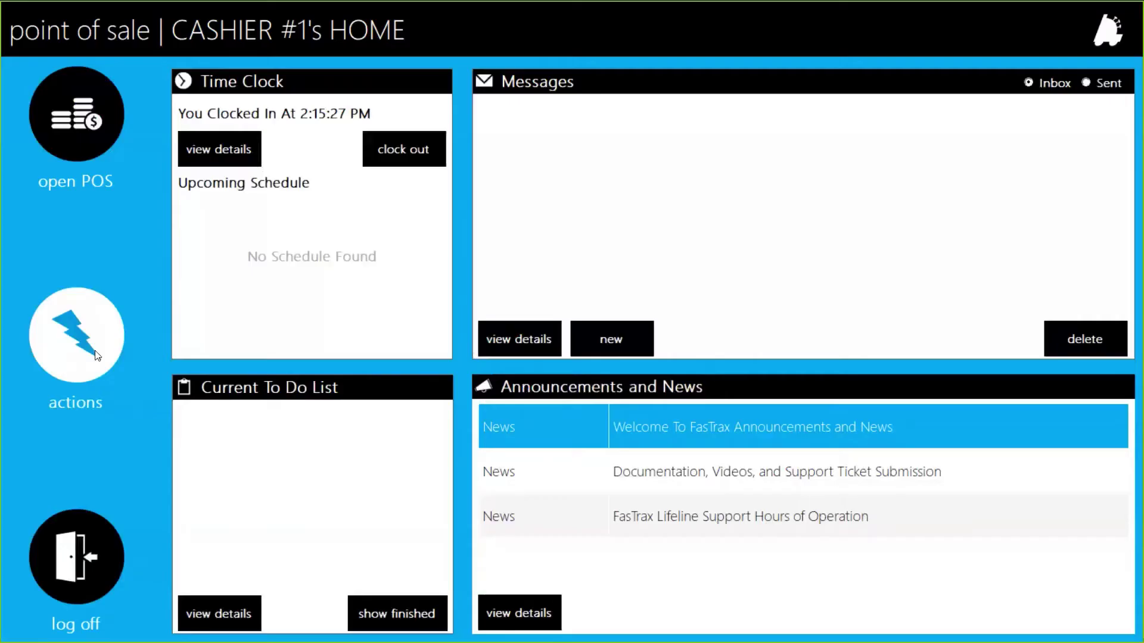
pyautogui.click(82, 332)
pyautogui.click(1053, 149)
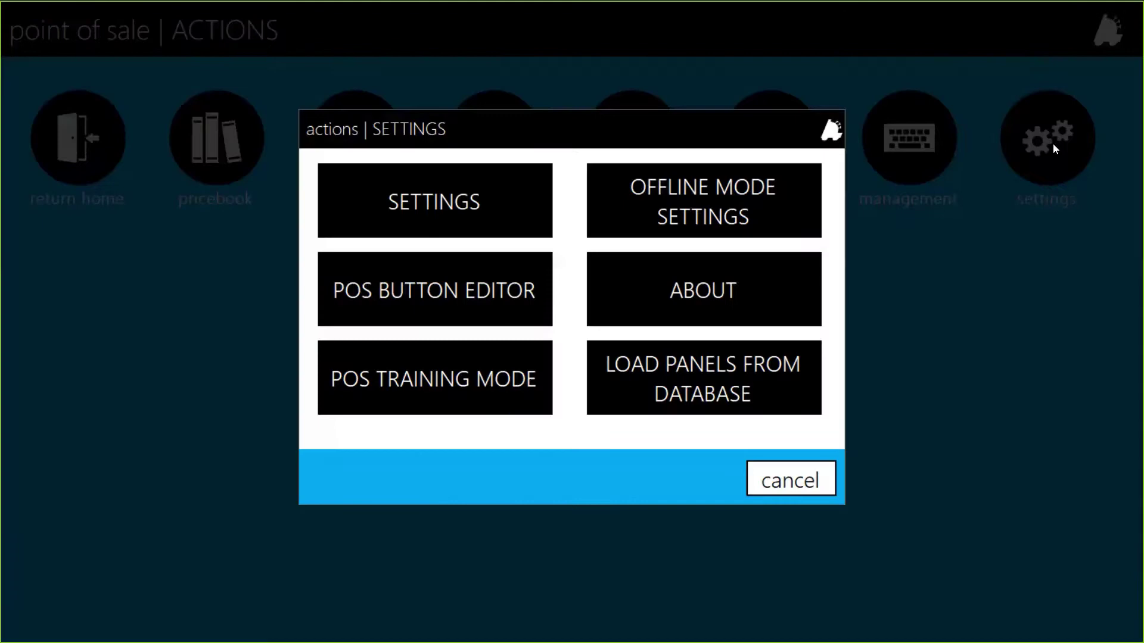
pyautogui.click(454, 174)
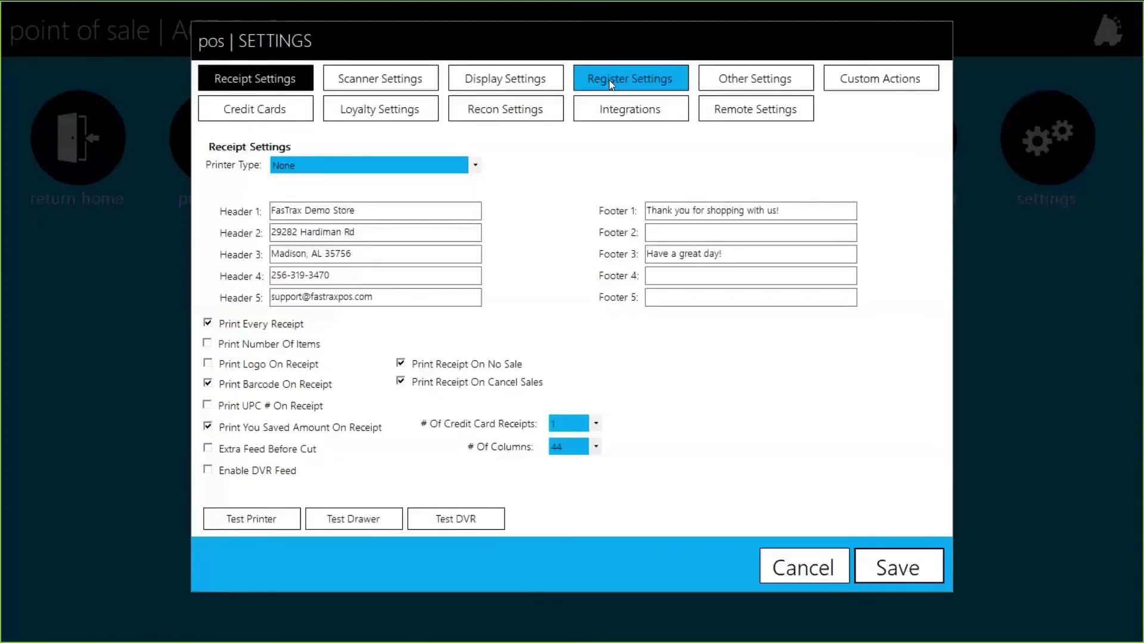
pyautogui.click(609, 80)
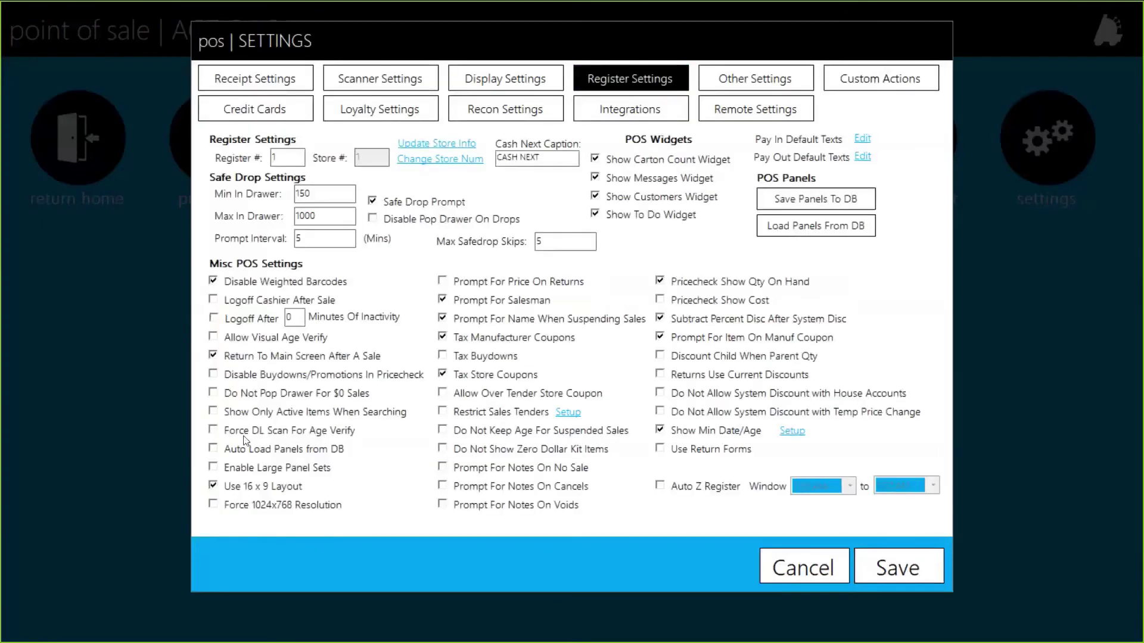
pyautogui.click(923, 567)
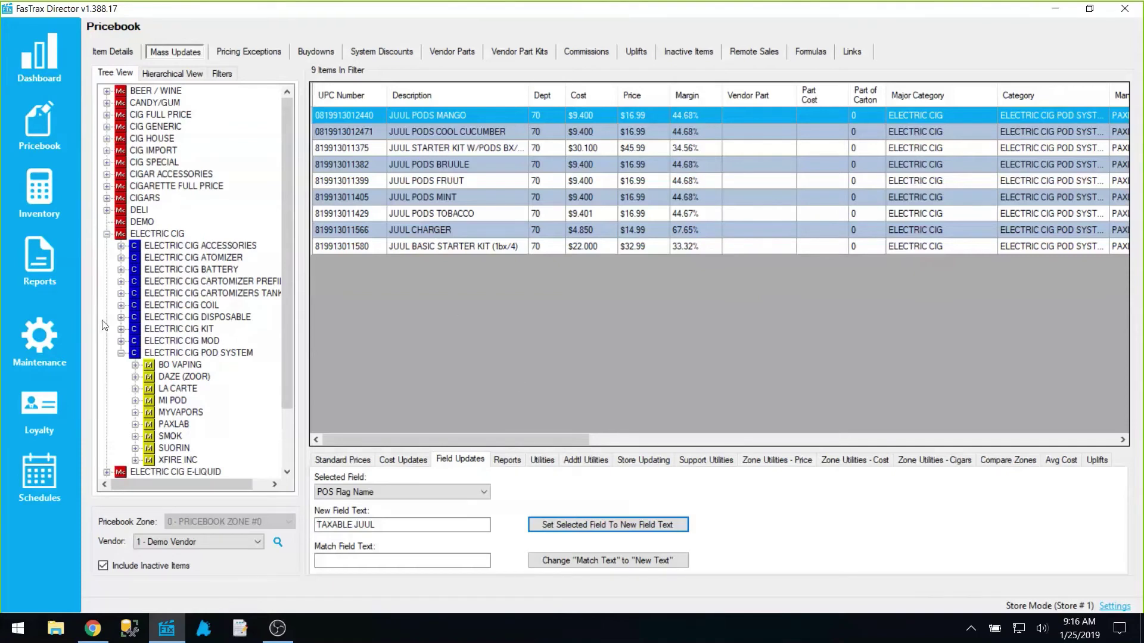
# Step: Delete the JUUL Pods item sale limit in the Maintenance section of FasTrax Director
pyautogui.click(41, 337)
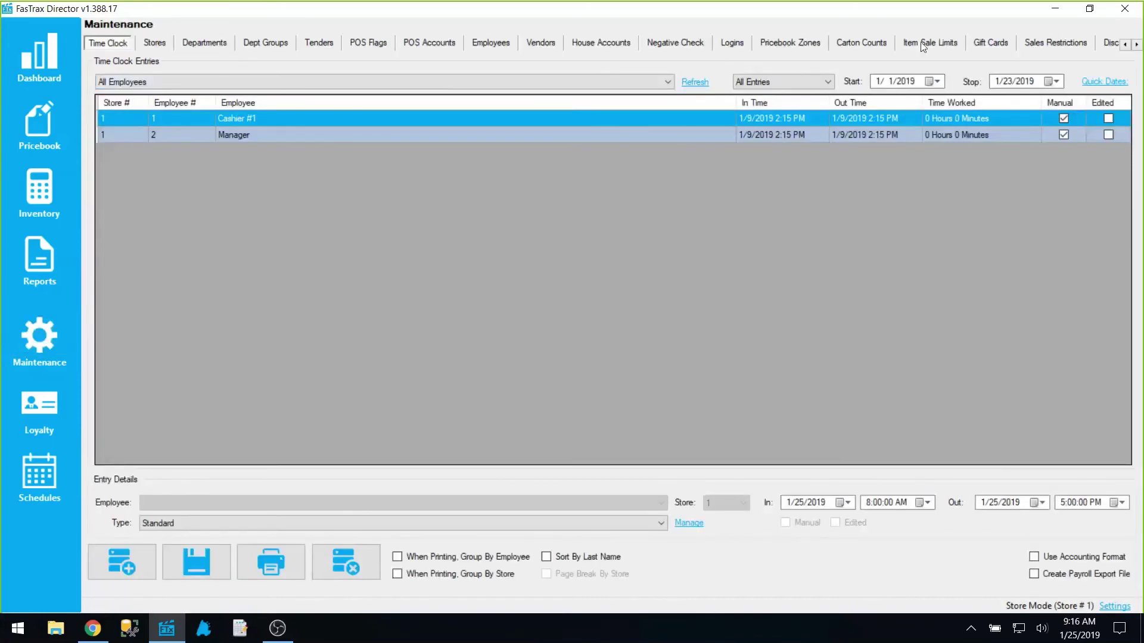
pyautogui.click(922, 45)
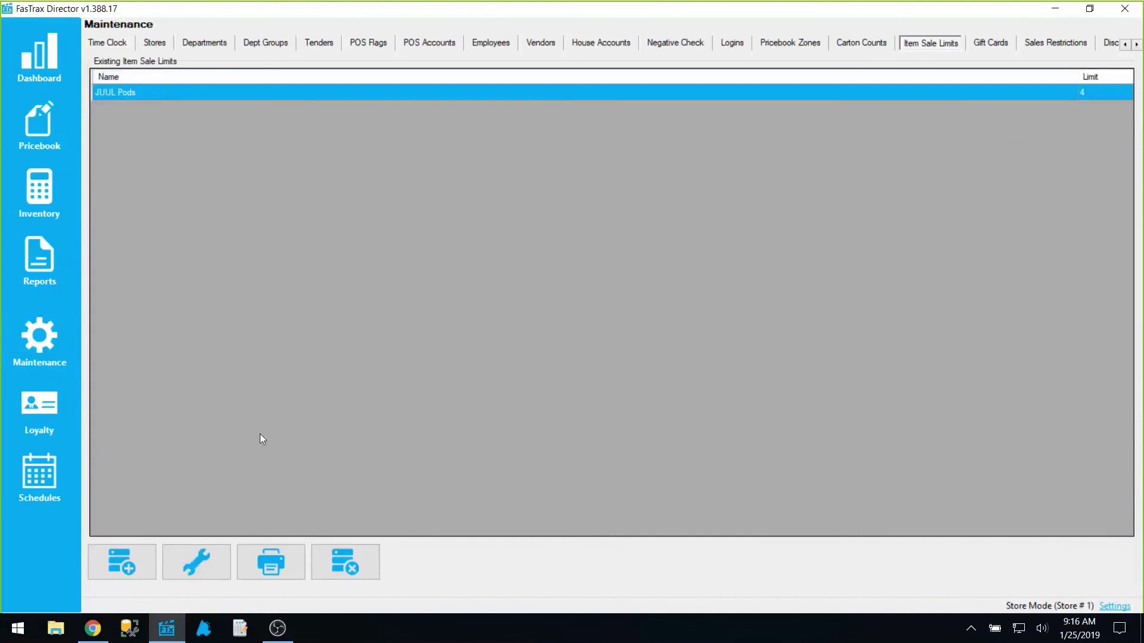
pyautogui.click(355, 556)
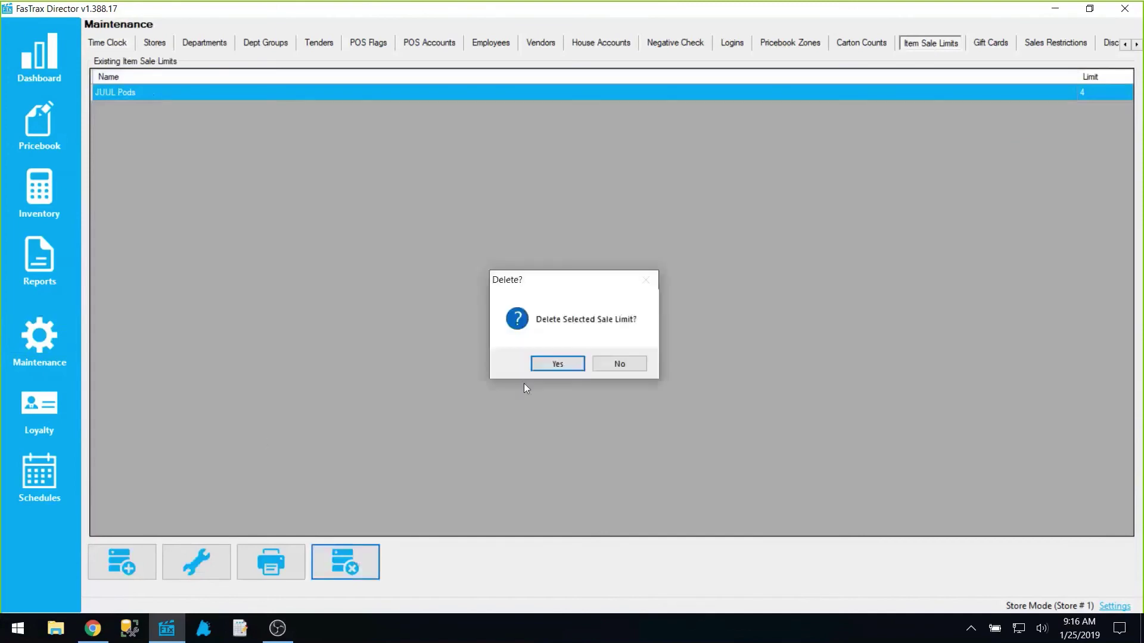
pyautogui.click(544, 359)
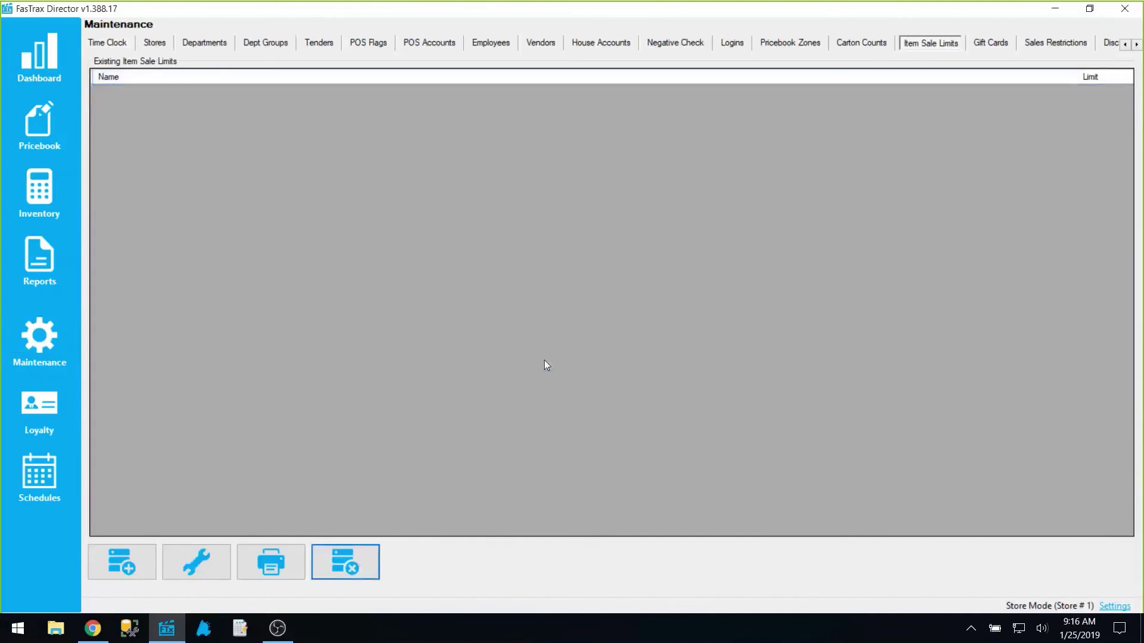
# Step: Switch back to the point of sale, log in as Cashier #1 with the login credentials, and open the register
pyautogui.click(204, 629)
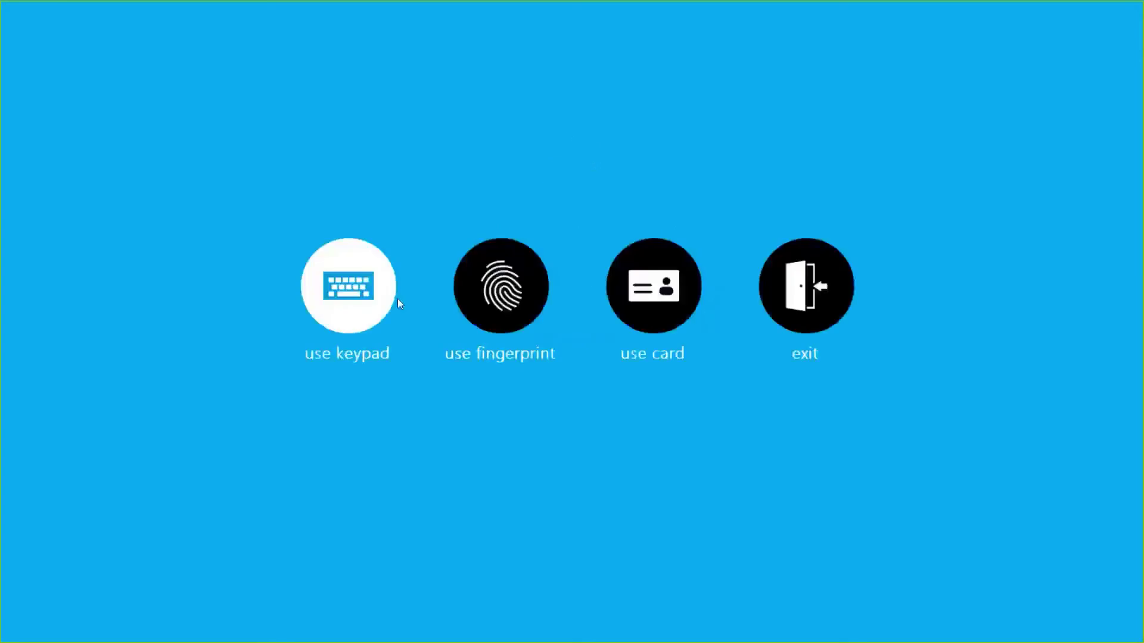
pyautogui.click(391, 291)
pyautogui.click(391, 291)
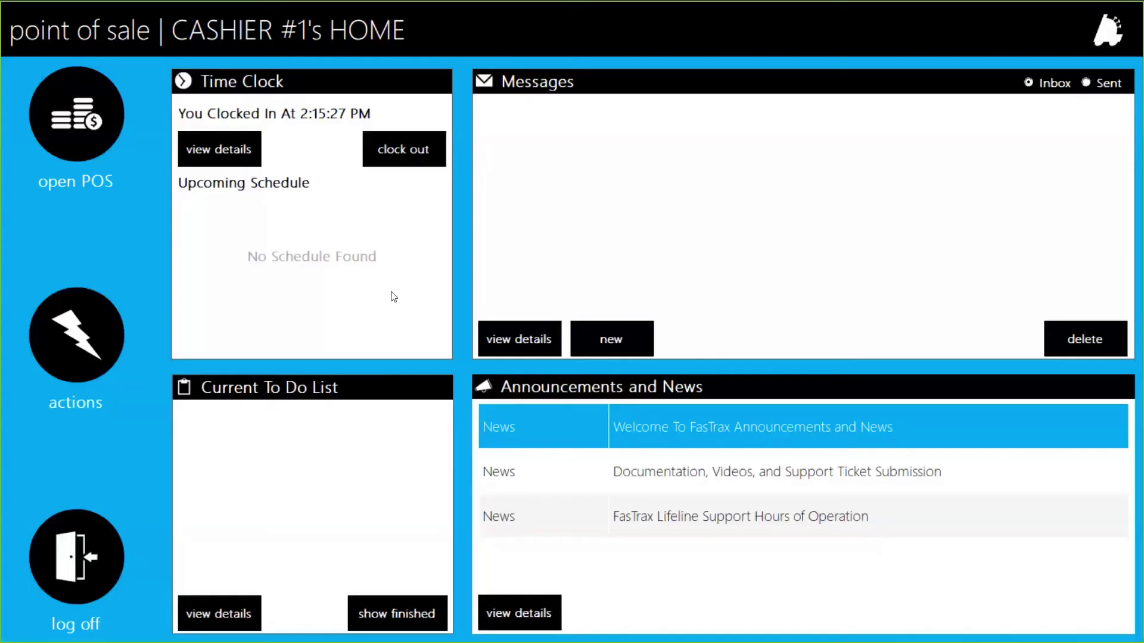
pyautogui.click(70, 122)
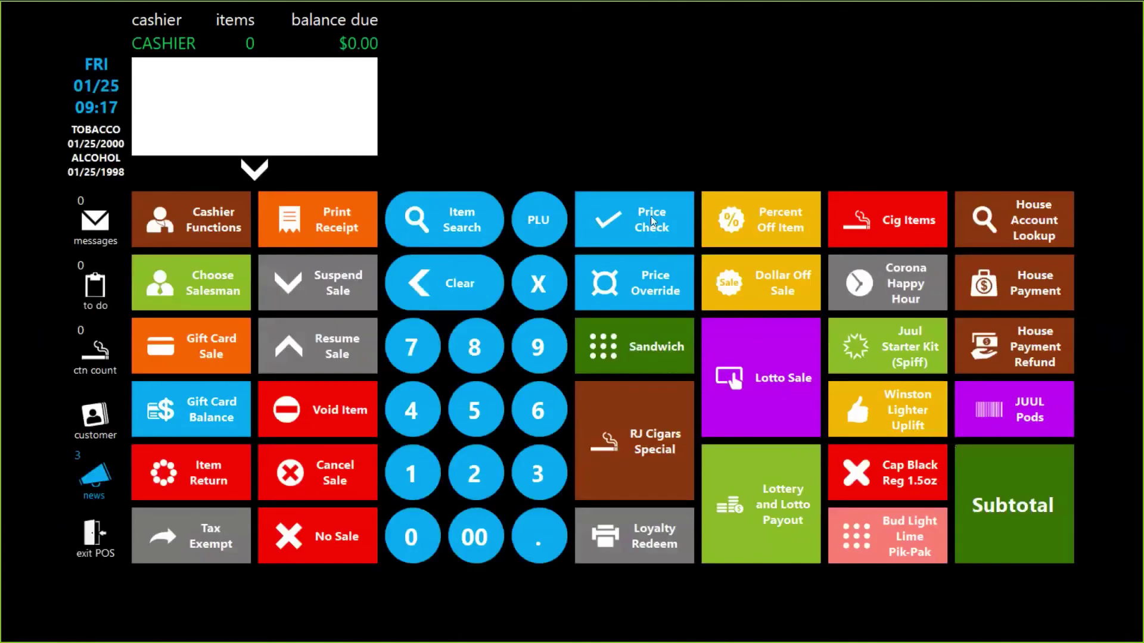
# Step: Search item descriptions for JUUL POD and add 10 JUUL PODS FRUUT to the sale
pyautogui.click(650, 219)
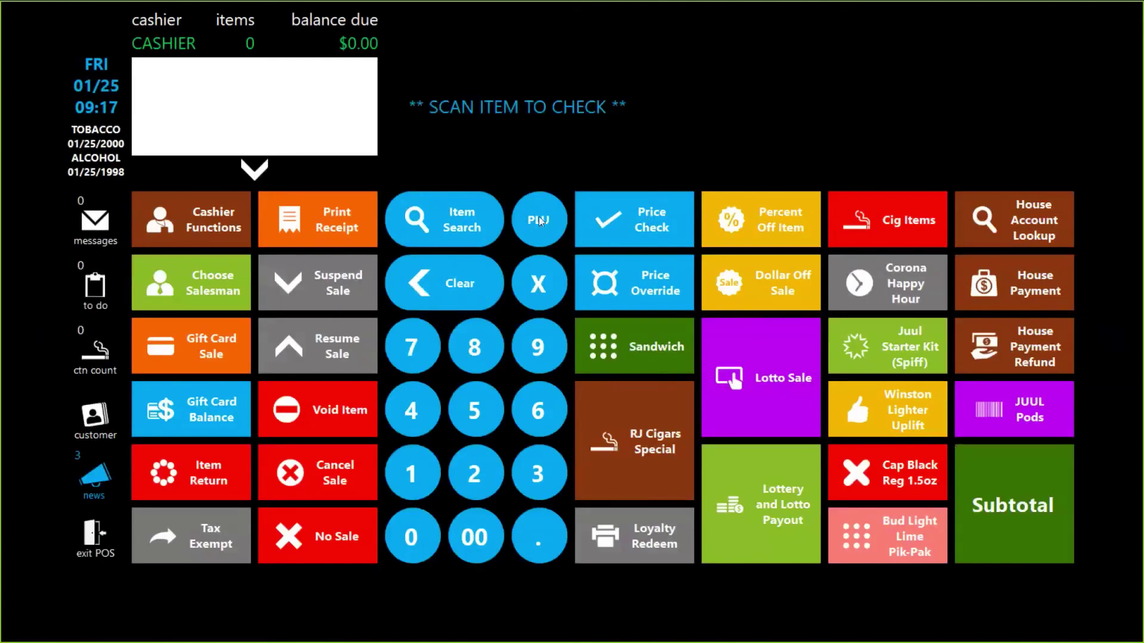
pyautogui.click(449, 216)
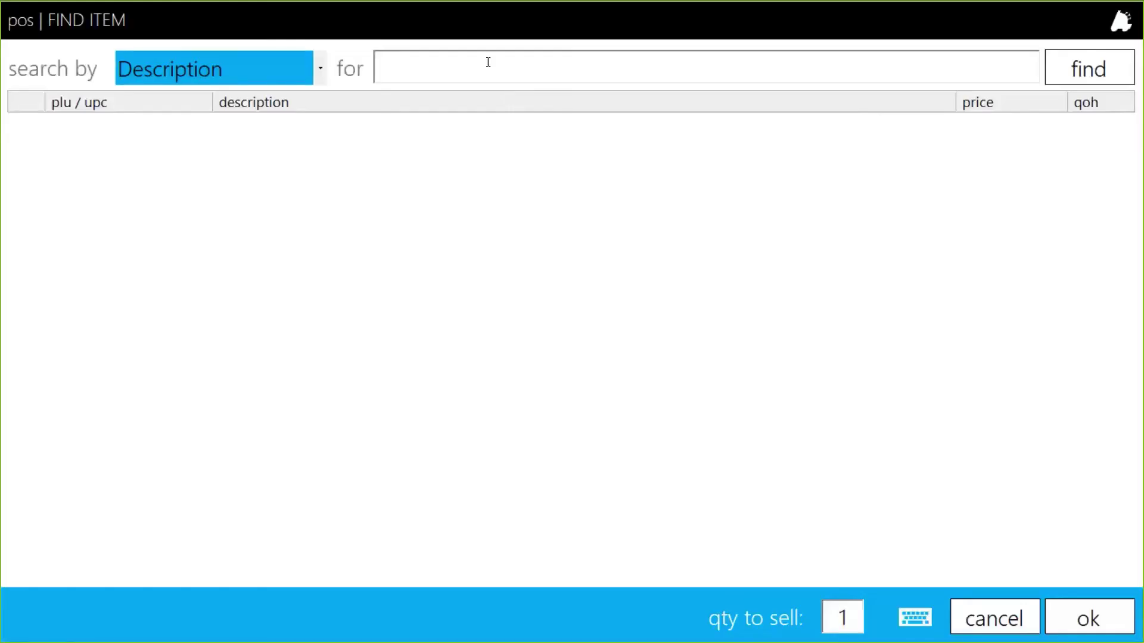
pyautogui.write('JUUL POD')
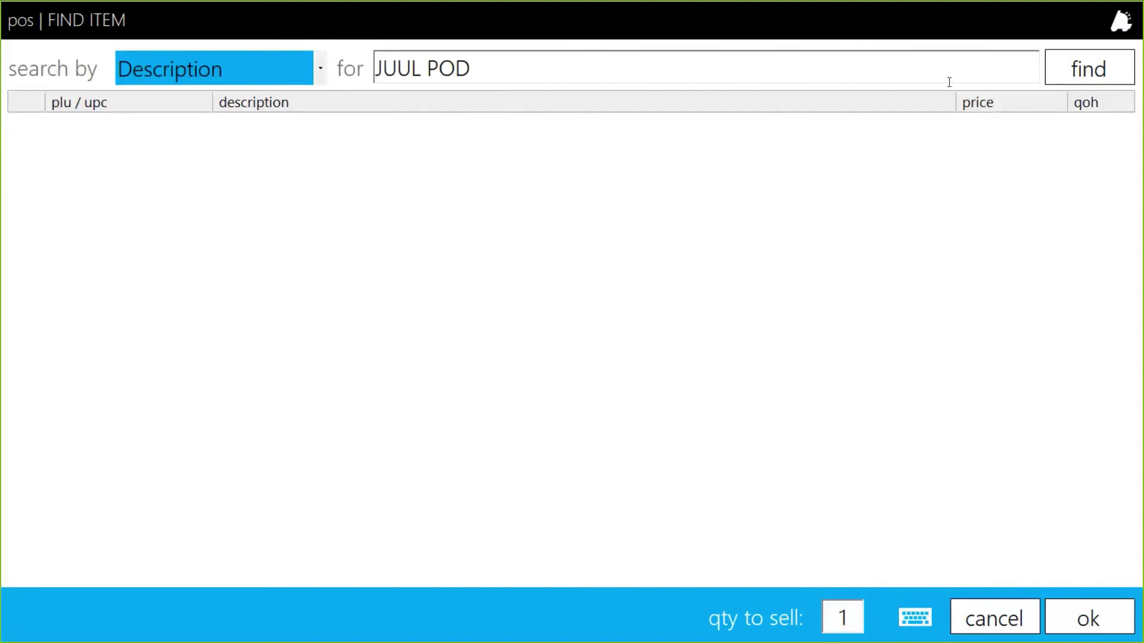
pyautogui.press('Return')
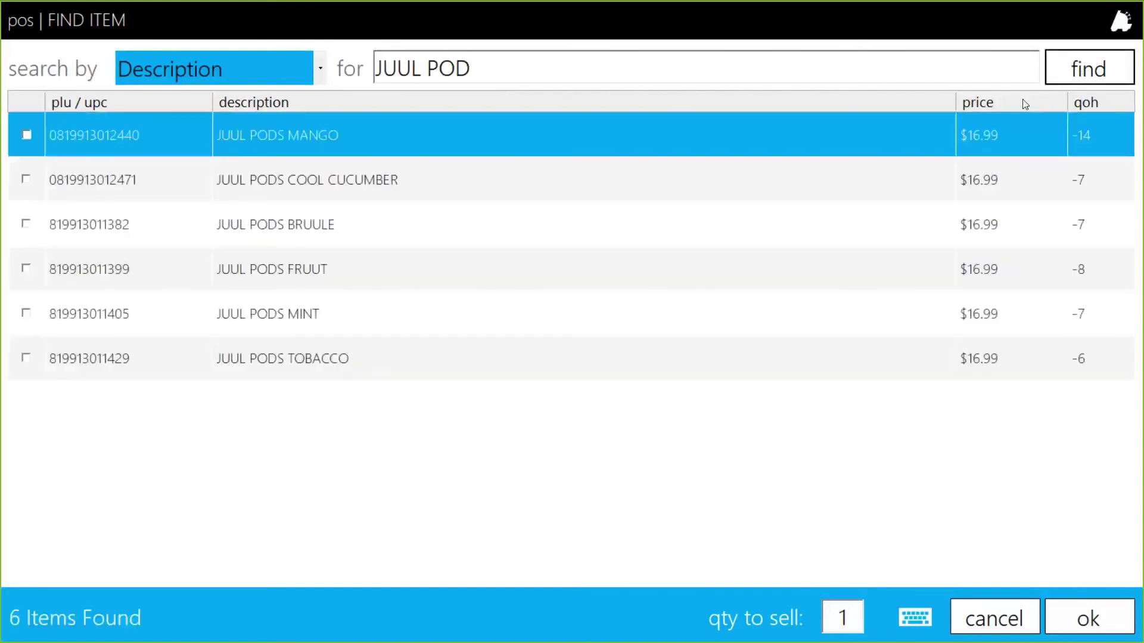
pyautogui.click(91, 265)
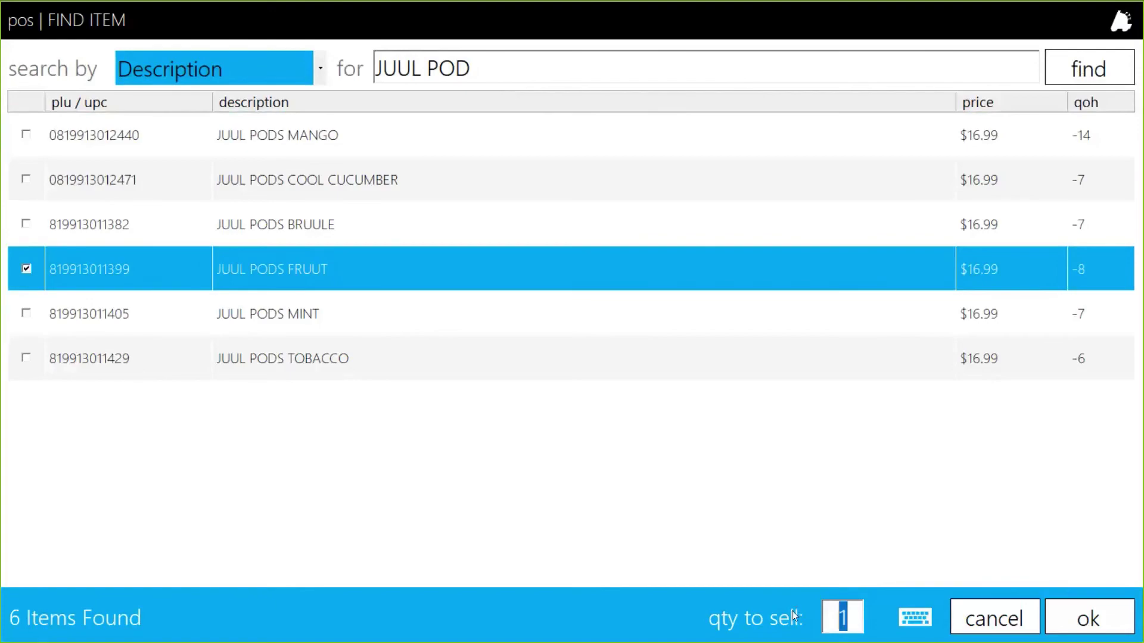
pyautogui.write('10')
pyautogui.click(1068, 633)
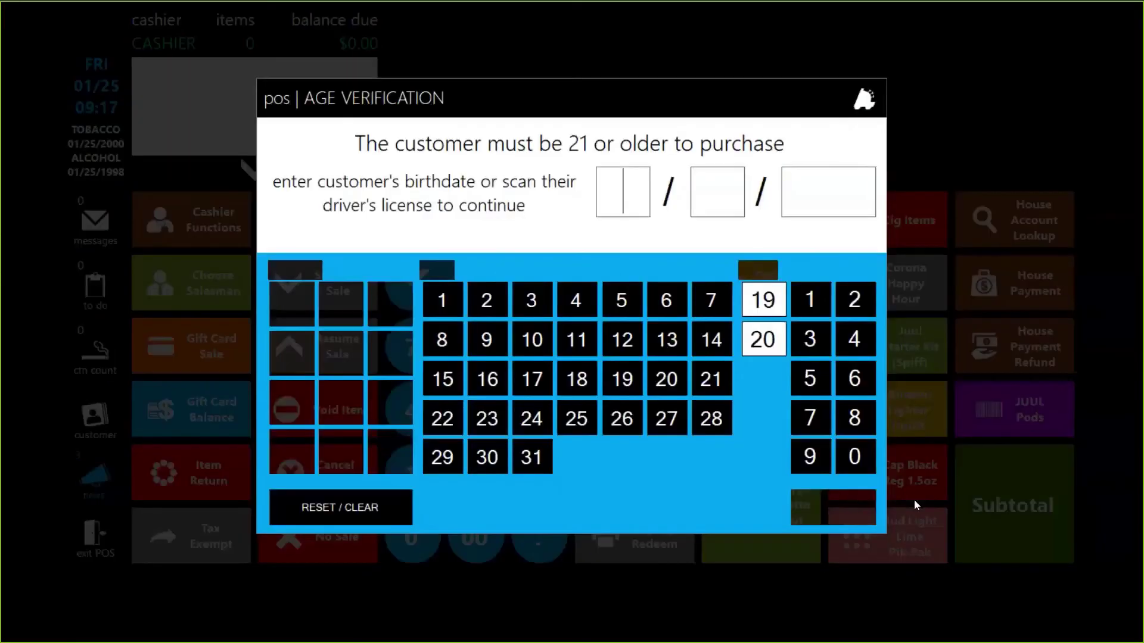
# Step: Confirm the customer's age verification and tender the full balance of the JUUL PODS FRUUT sale in cash
pyautogui.click(866, 506)
pyautogui.click(1006, 480)
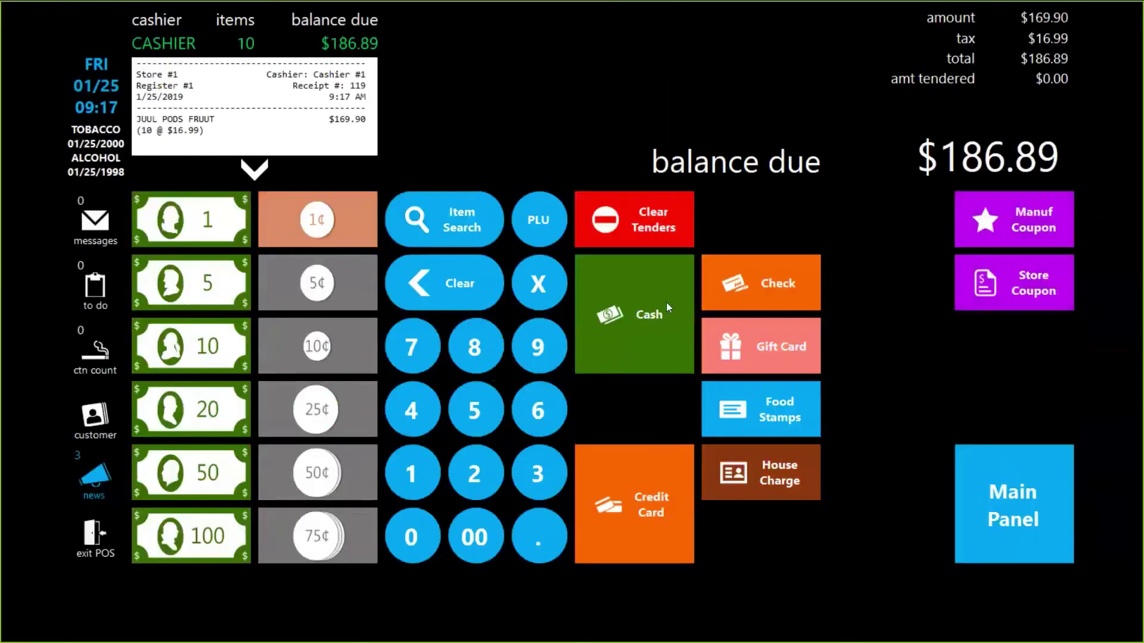
pyautogui.click(666, 302)
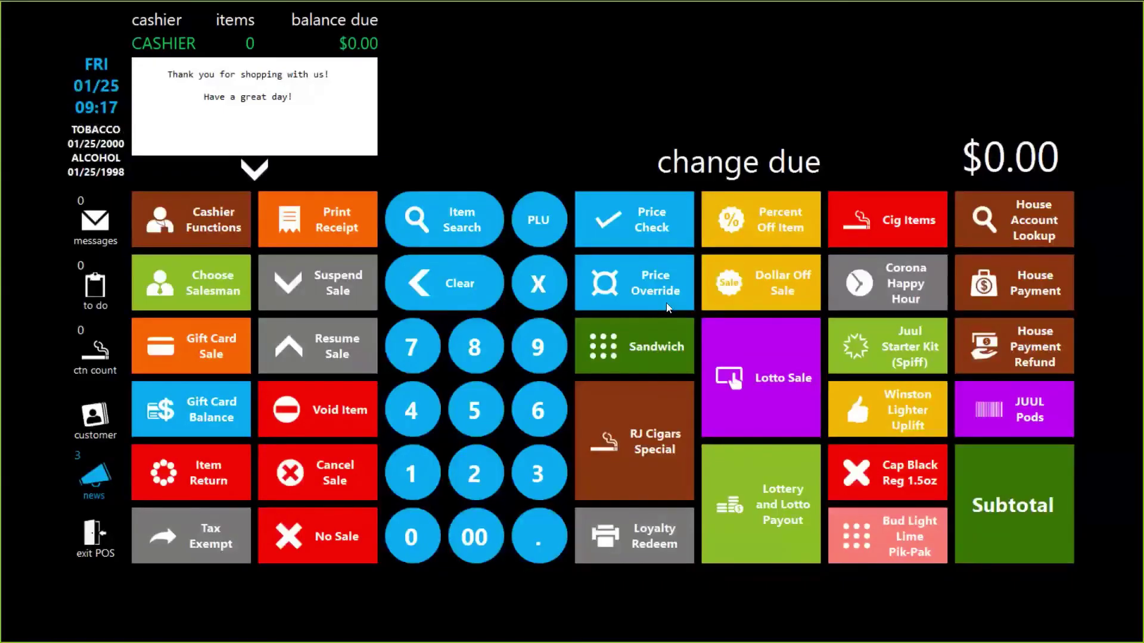
# Step: In FasTrax Director, start a new item sale limit named JUUL PODS with a limit of 4 per sale for FasTrax Store #1
pyautogui.press('super')
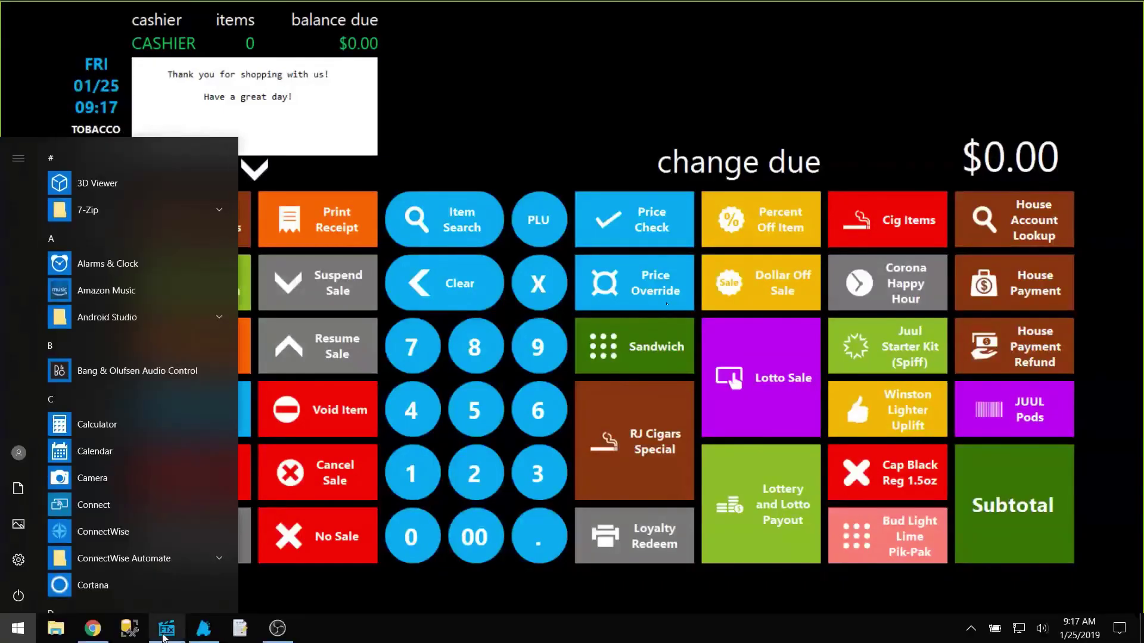
pyautogui.click(167, 632)
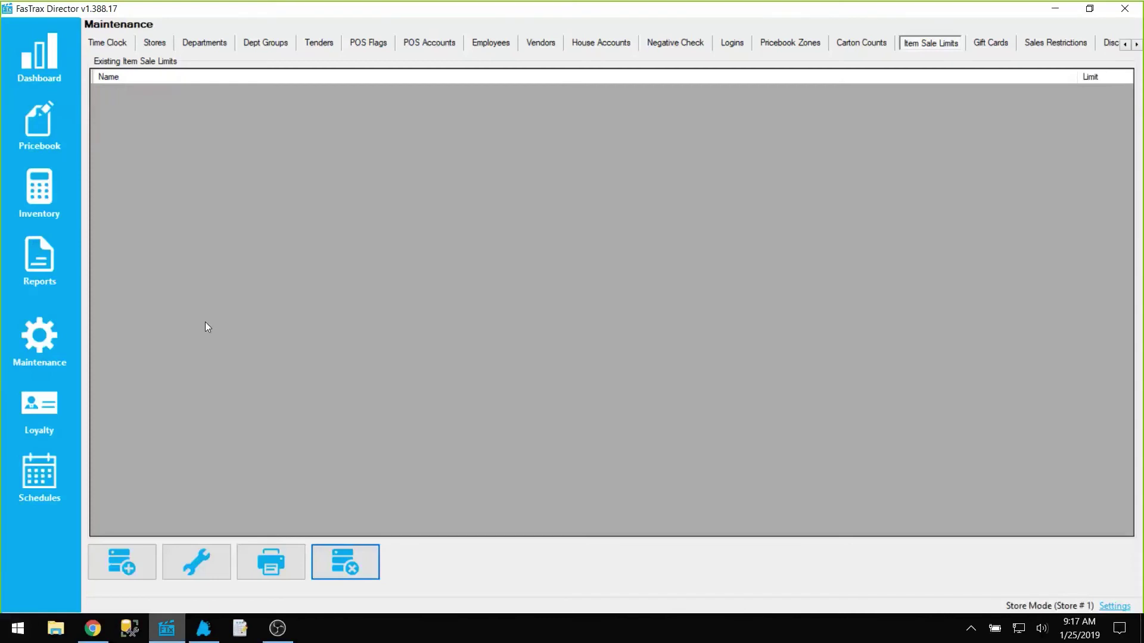
pyautogui.click(140, 559)
pyautogui.click(413, 102)
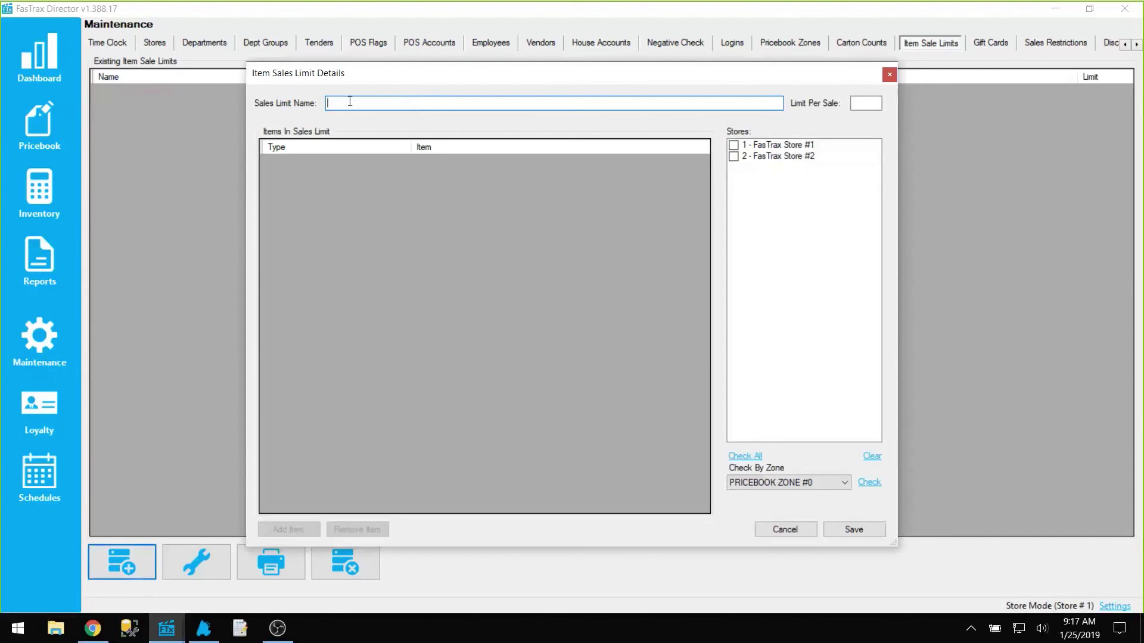
pyautogui.write('JUUL PODS')
pyautogui.click(859, 103)
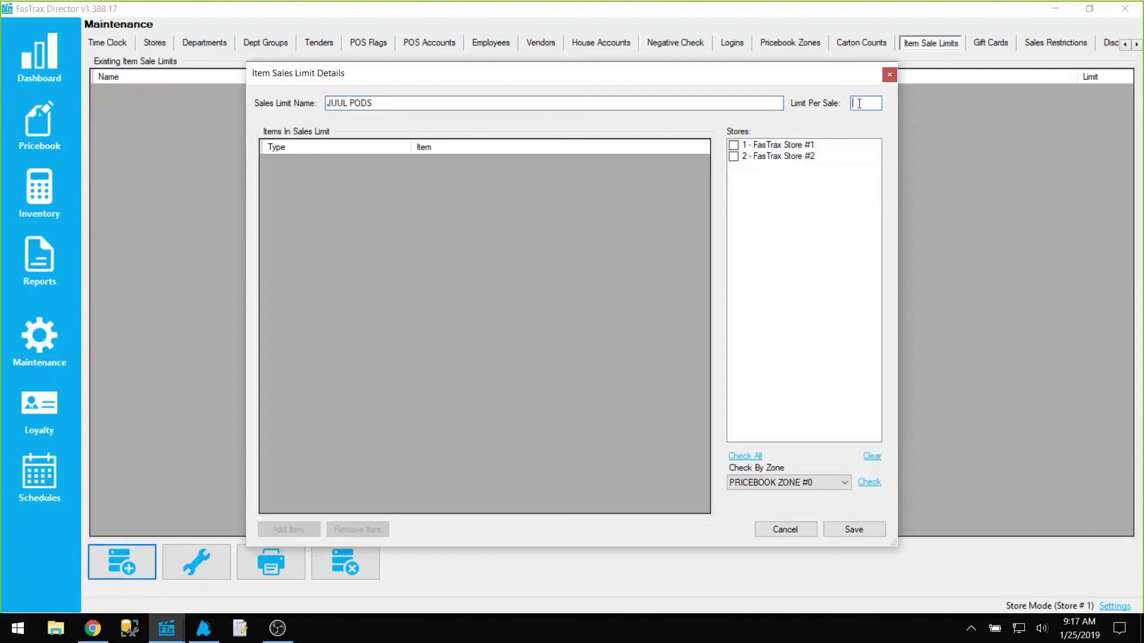
pyautogui.write('4')
pyautogui.click(734, 144)
pyautogui.click(863, 529)
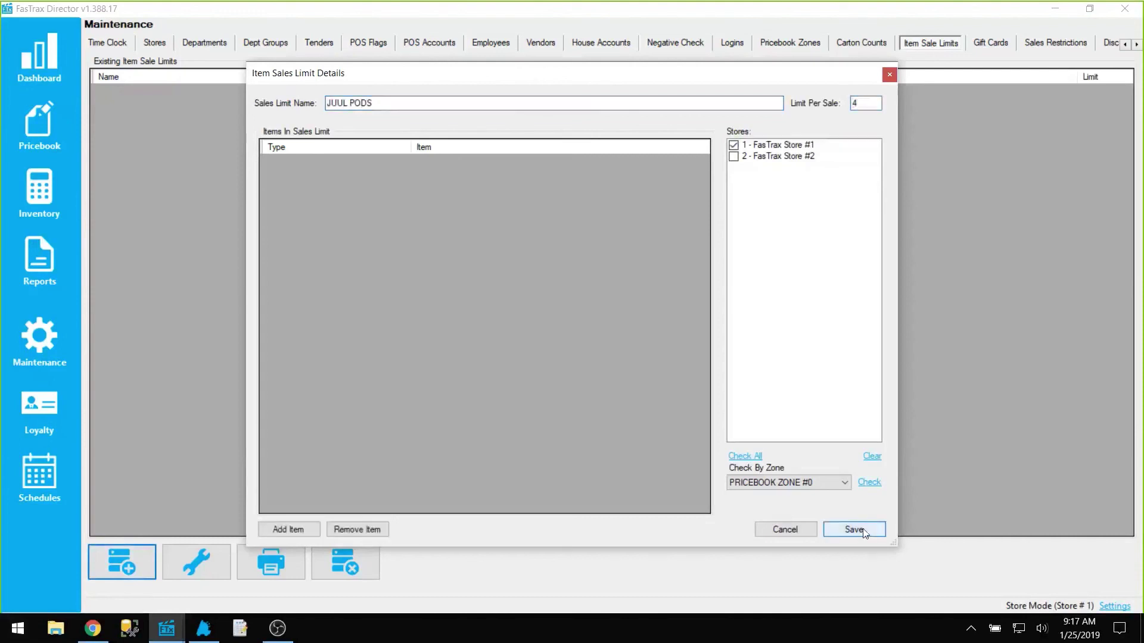
# Step: Find items described as JUUL PODS, add all six flavors from MANGO to TOBACCO to the sales limit, and save it
pyautogui.click(301, 529)
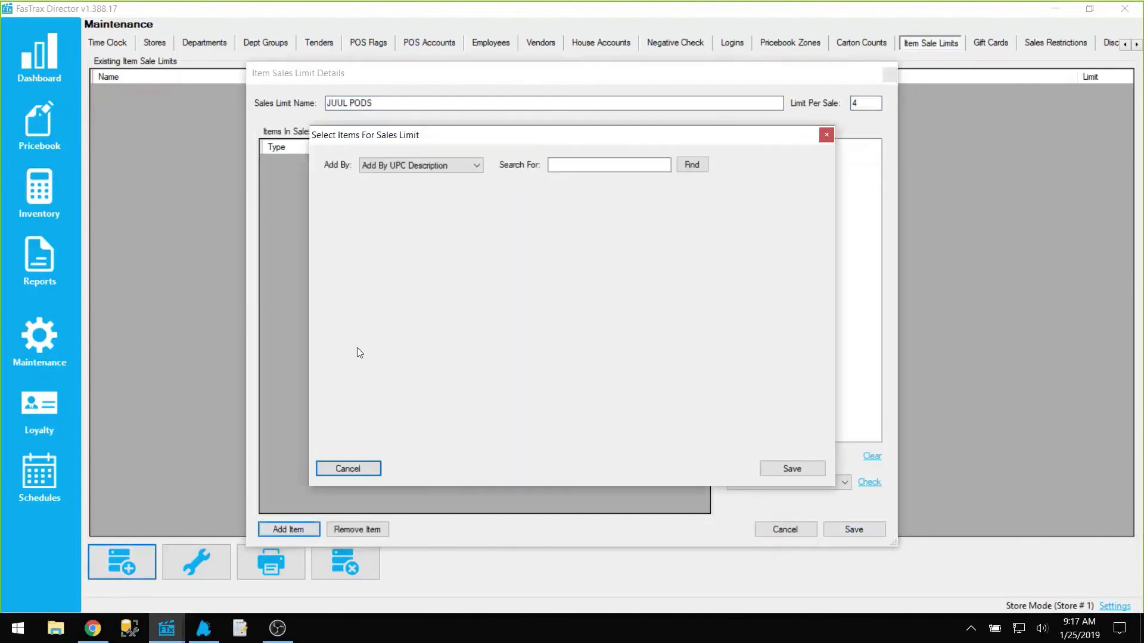
pyautogui.write('JUUL PODS')
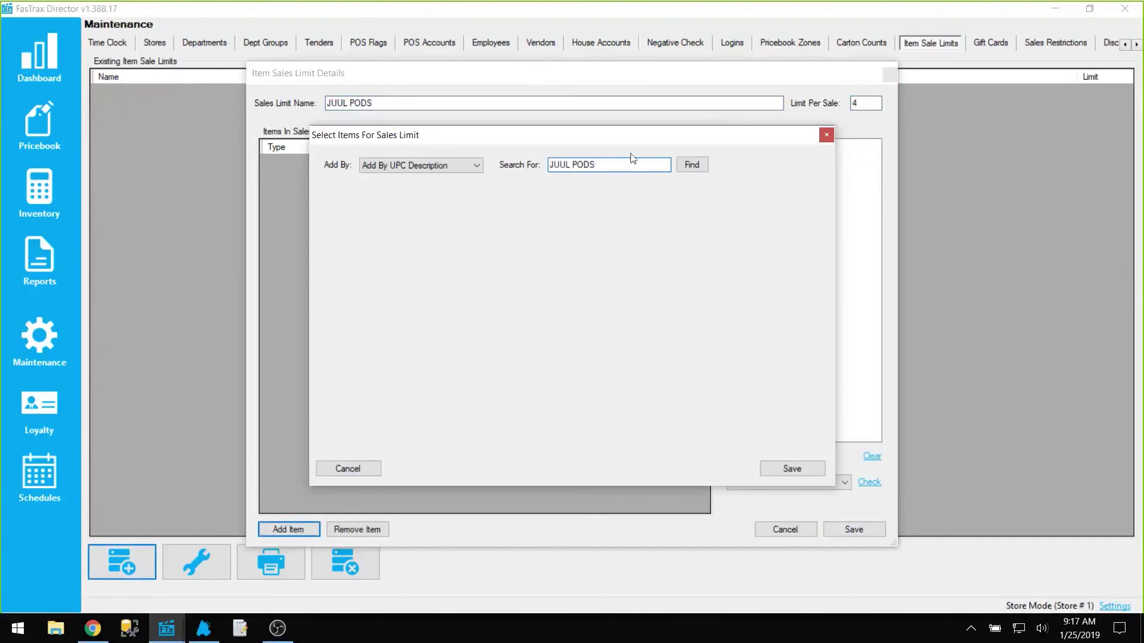
pyautogui.click(691, 165)
pyautogui.click(452, 241)
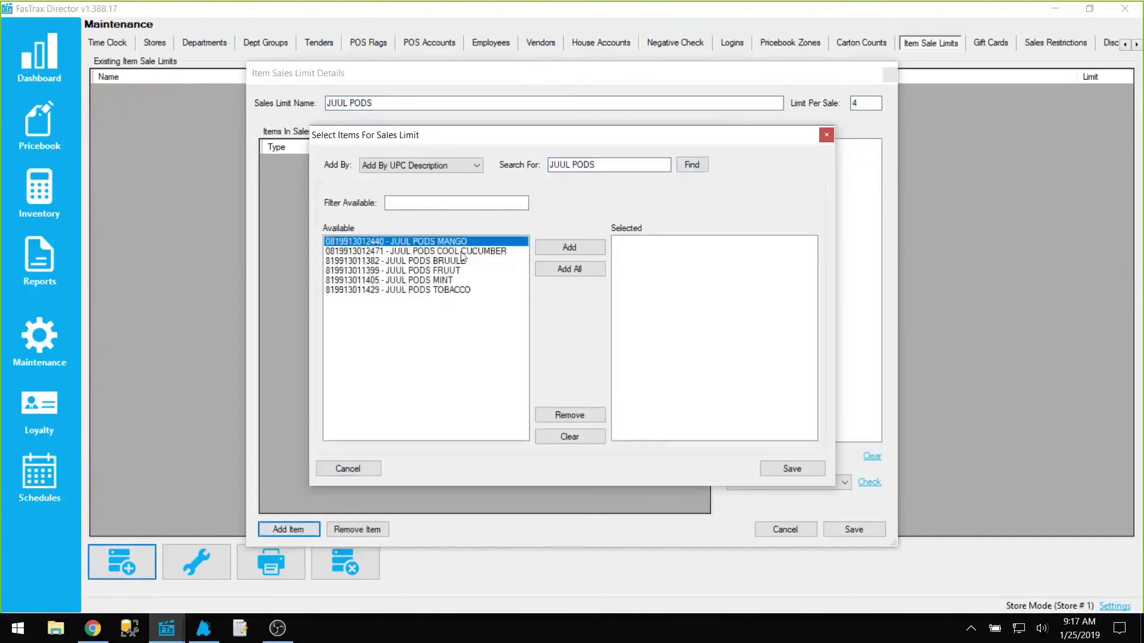
pyautogui.keyDown('shift'); pyautogui.click(451, 291); pyautogui.keyUp('shift')
pyautogui.click(560, 254)
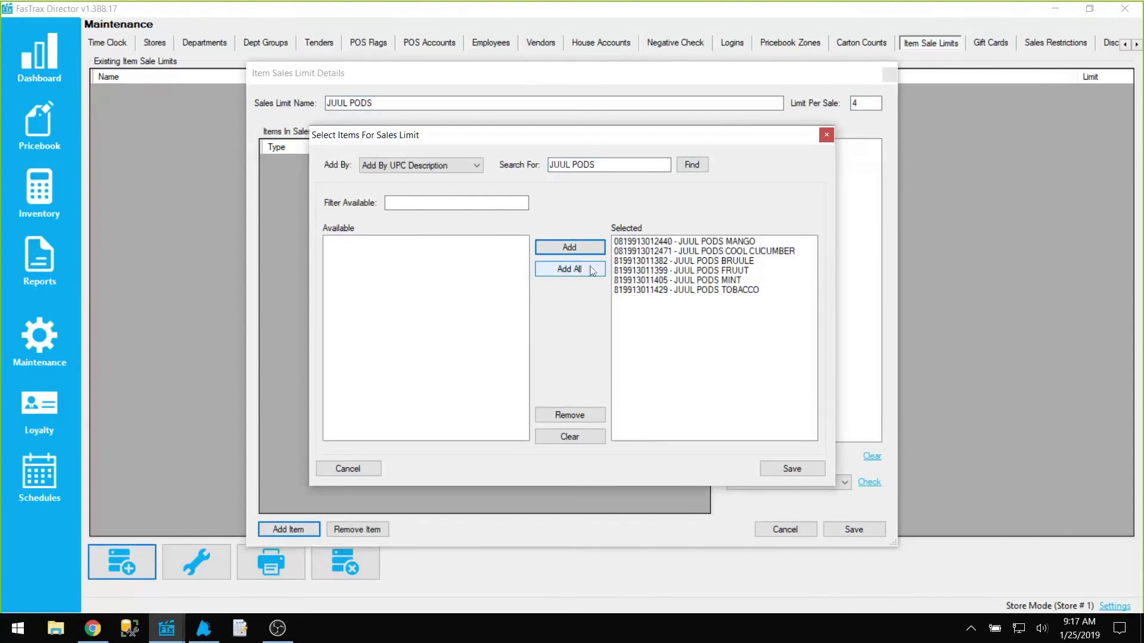
pyautogui.click(782, 469)
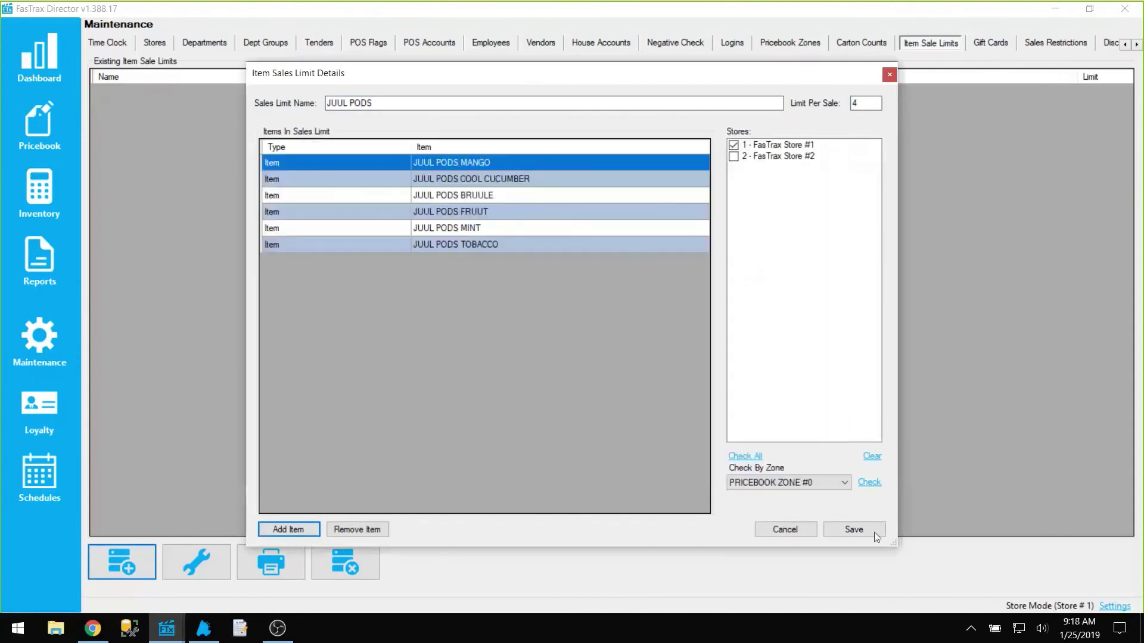
pyautogui.click(857, 529)
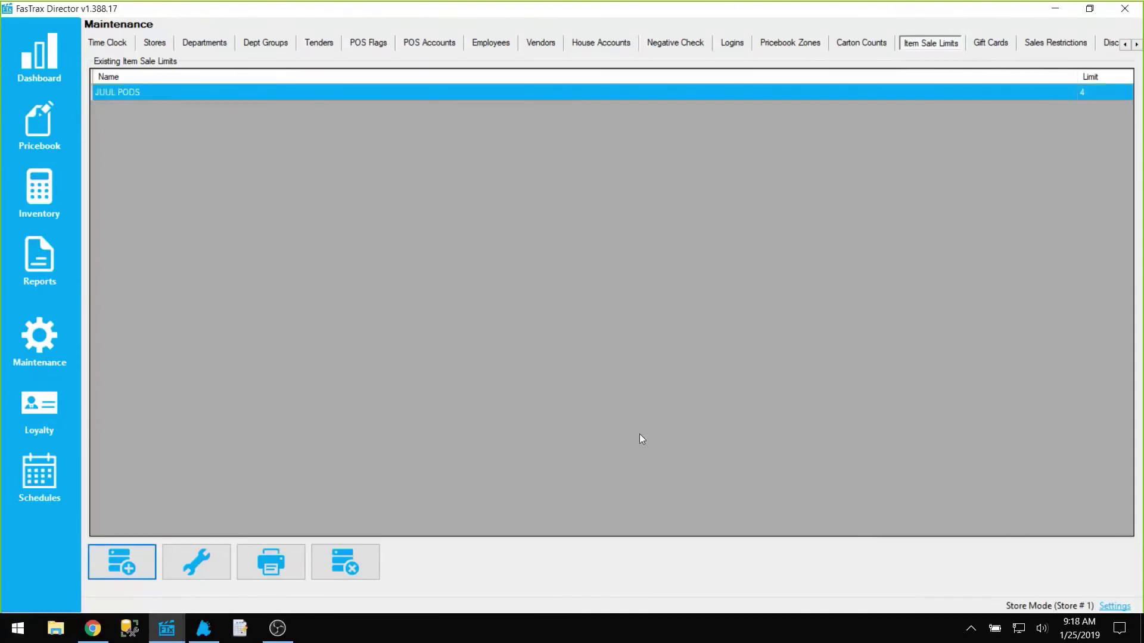
# Step: Switch to the point of sale, log off Cashier #1, and exit the program
pyautogui.click(206, 632)
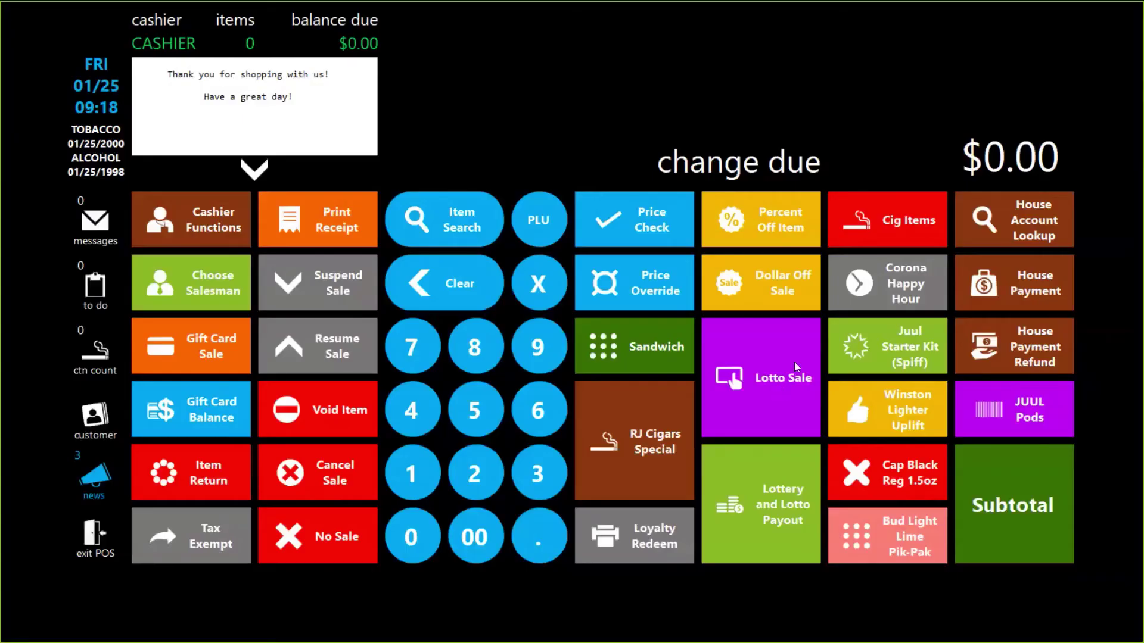
pyautogui.click(102, 533)
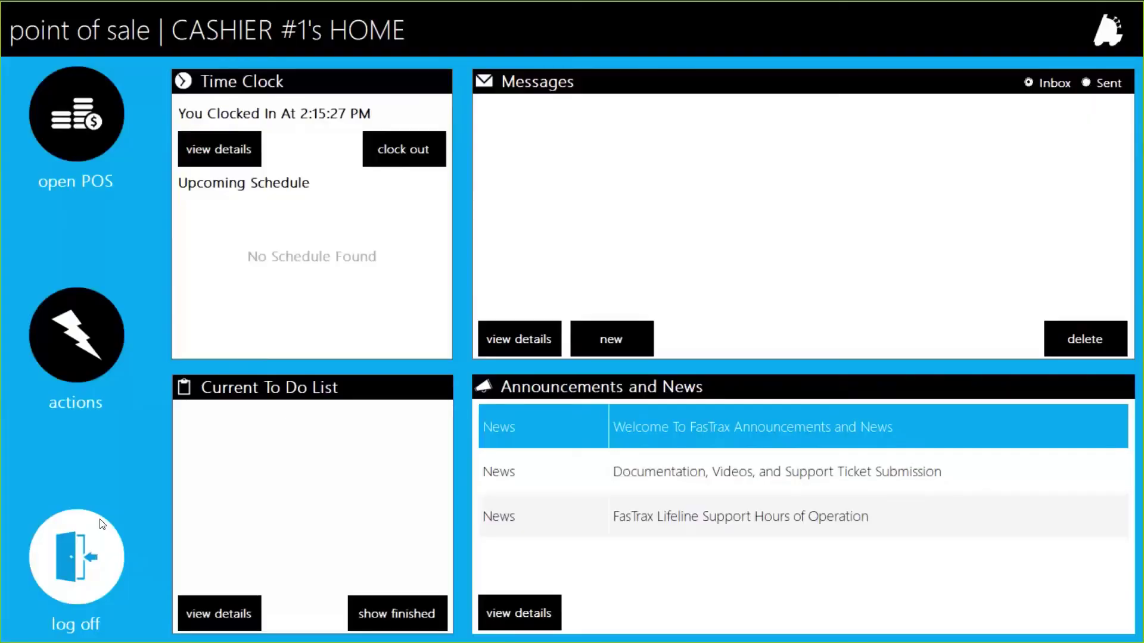
pyautogui.click(98, 548)
pyautogui.click(799, 291)
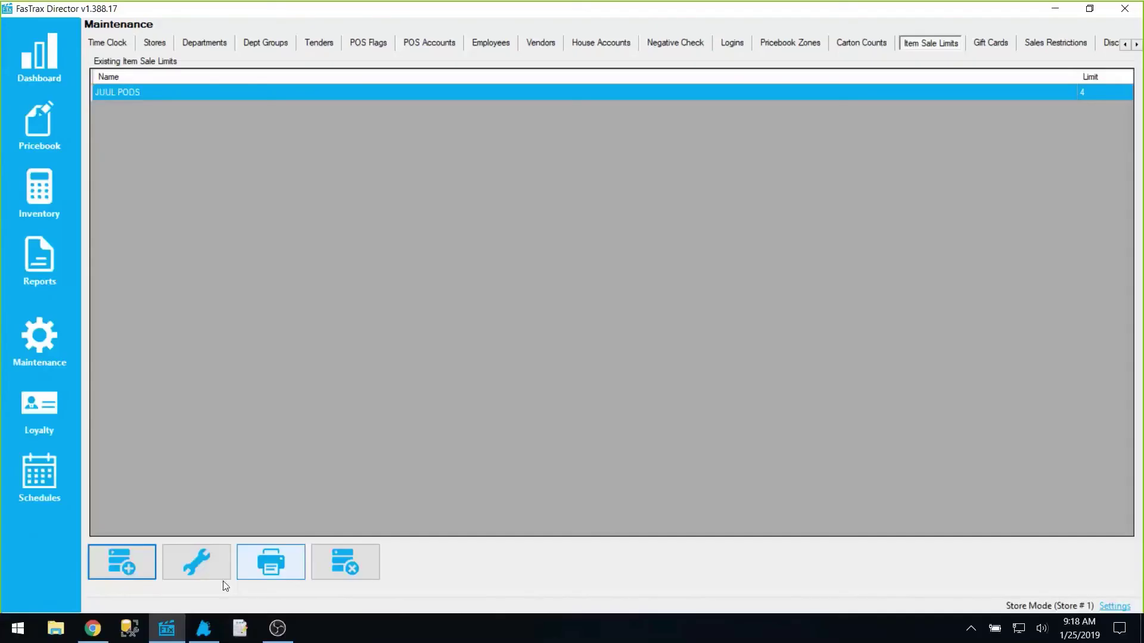
# Step: Relaunch the point of sale, log in by keypad as Cashier #1, and open the register
pyautogui.click(204, 629)
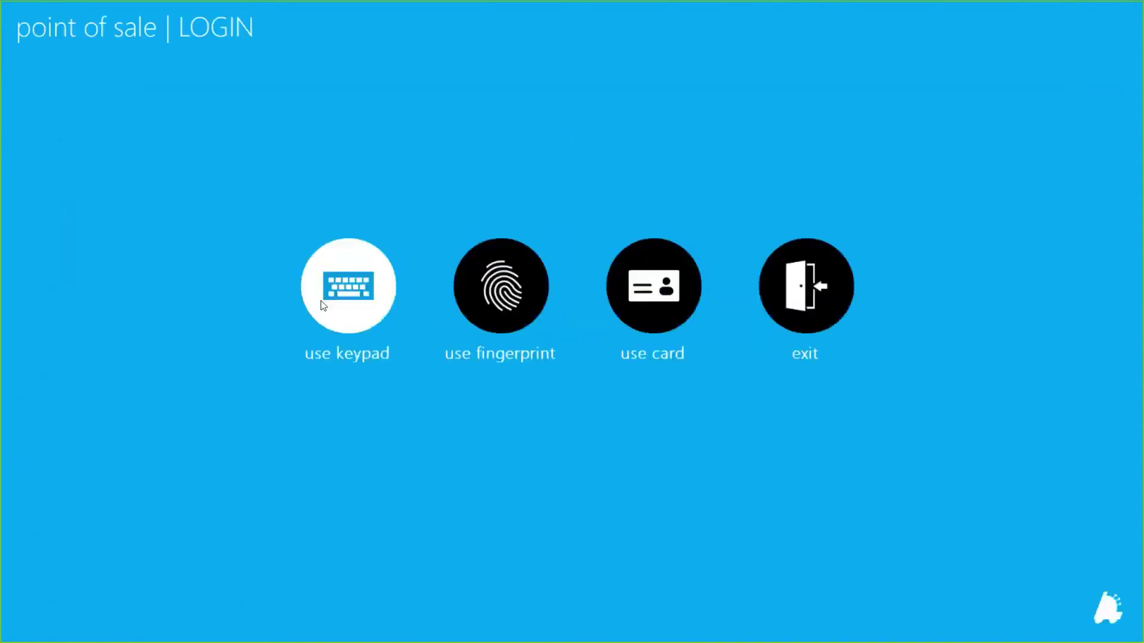
pyautogui.click(322, 305)
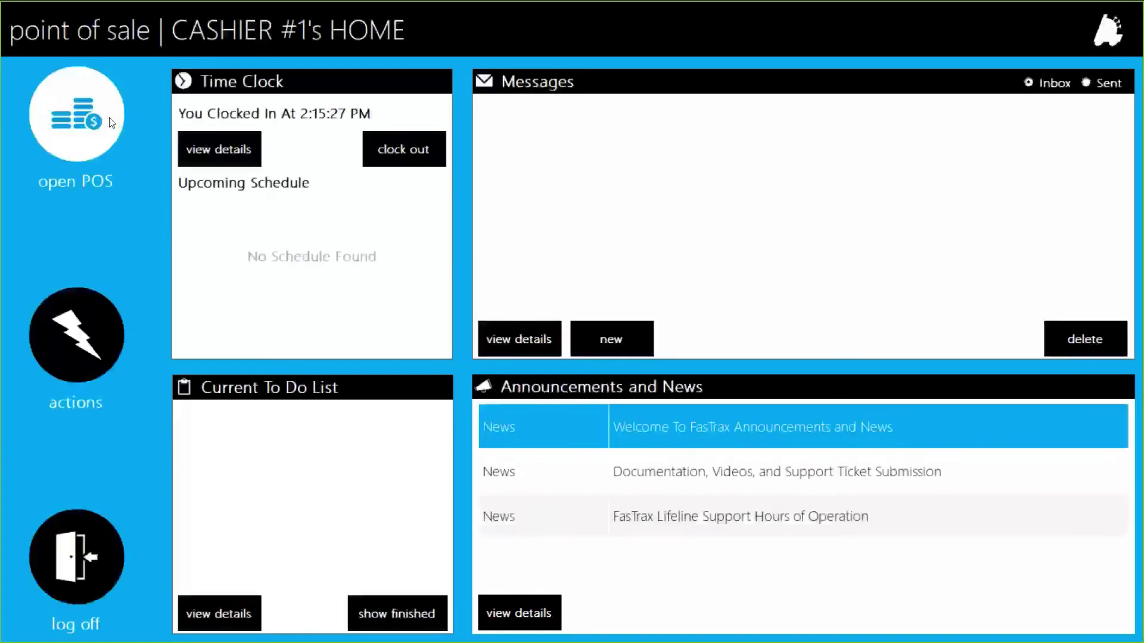
pyautogui.click(109, 117)
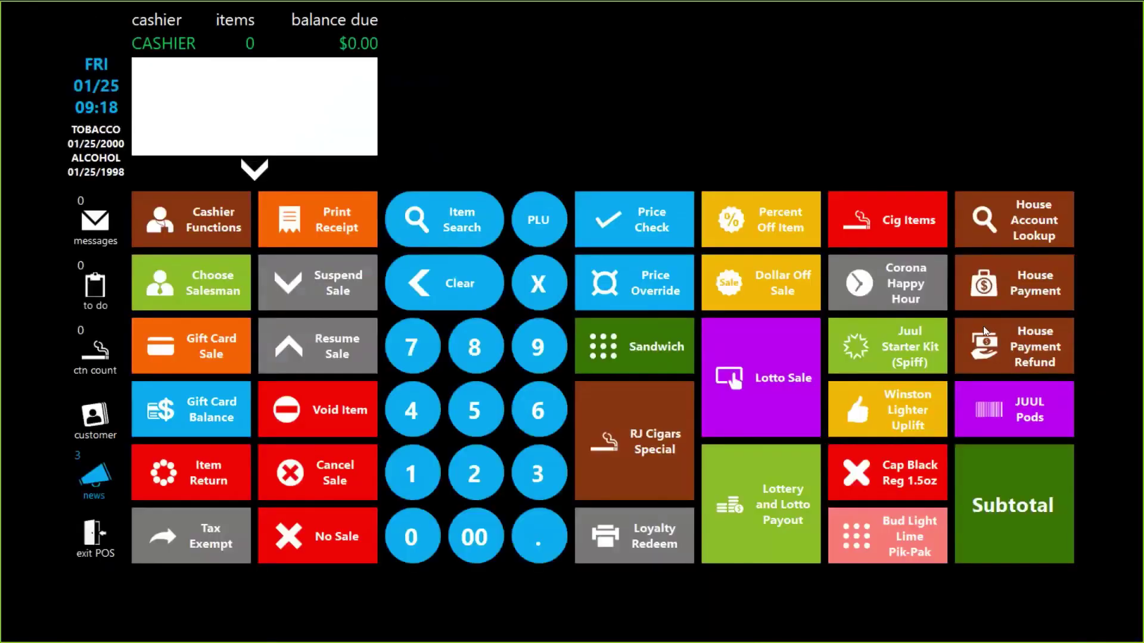
# Step: Add two JUUL PODS MANGO and two JUUL PODS MINT to the sale
pyautogui.click(1040, 411)
pyautogui.click(597, 89)
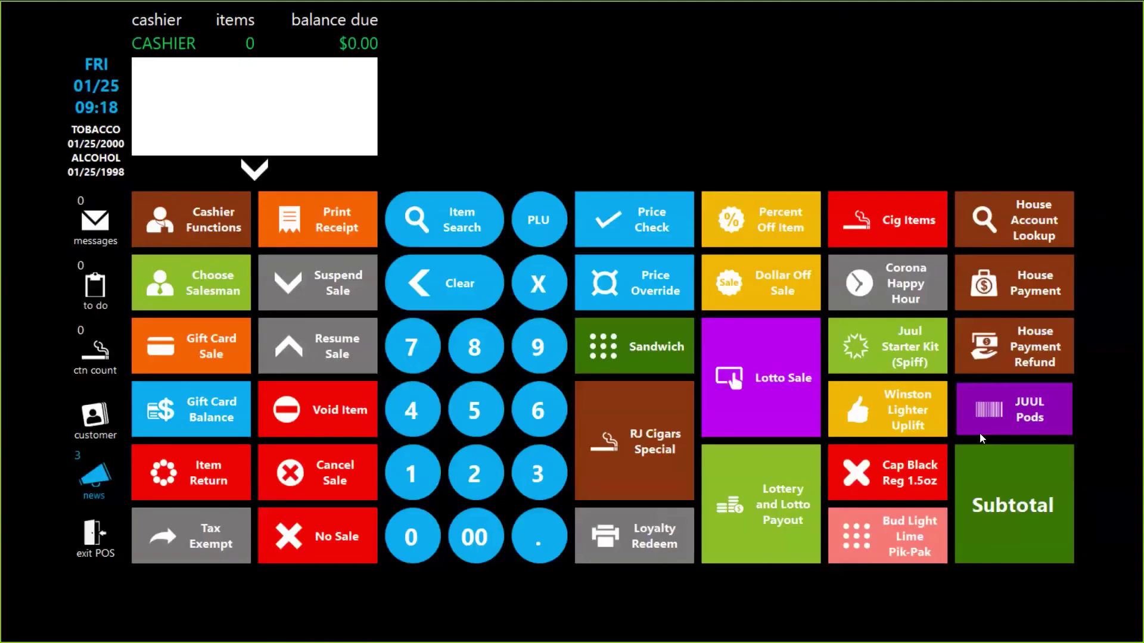
pyautogui.click(828, 509)
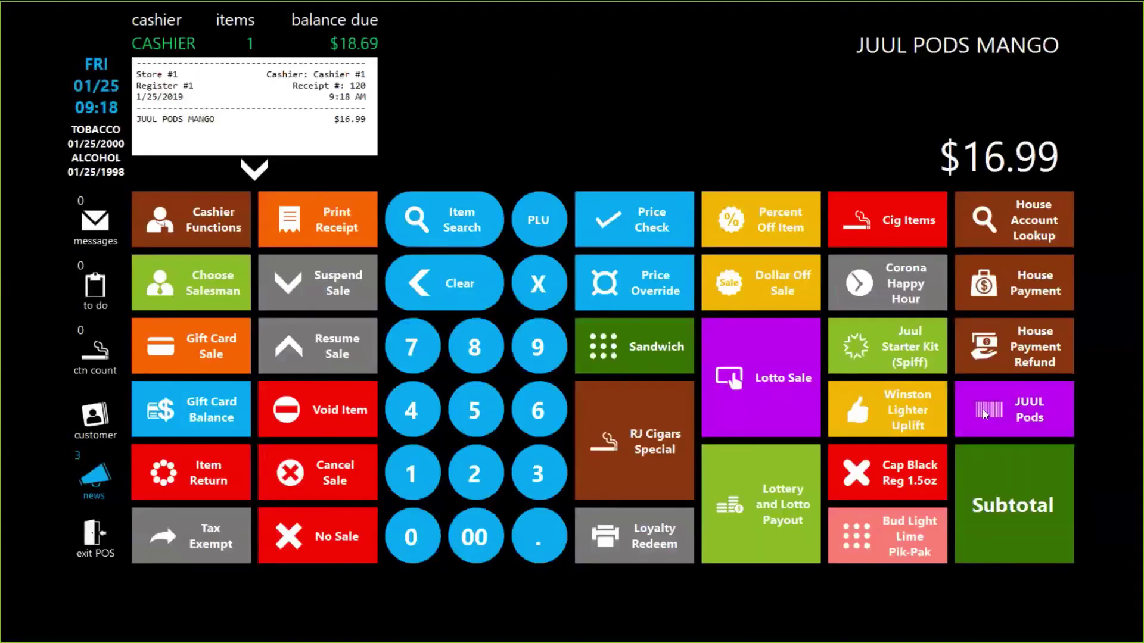
pyautogui.click(982, 409)
pyautogui.click(589, 304)
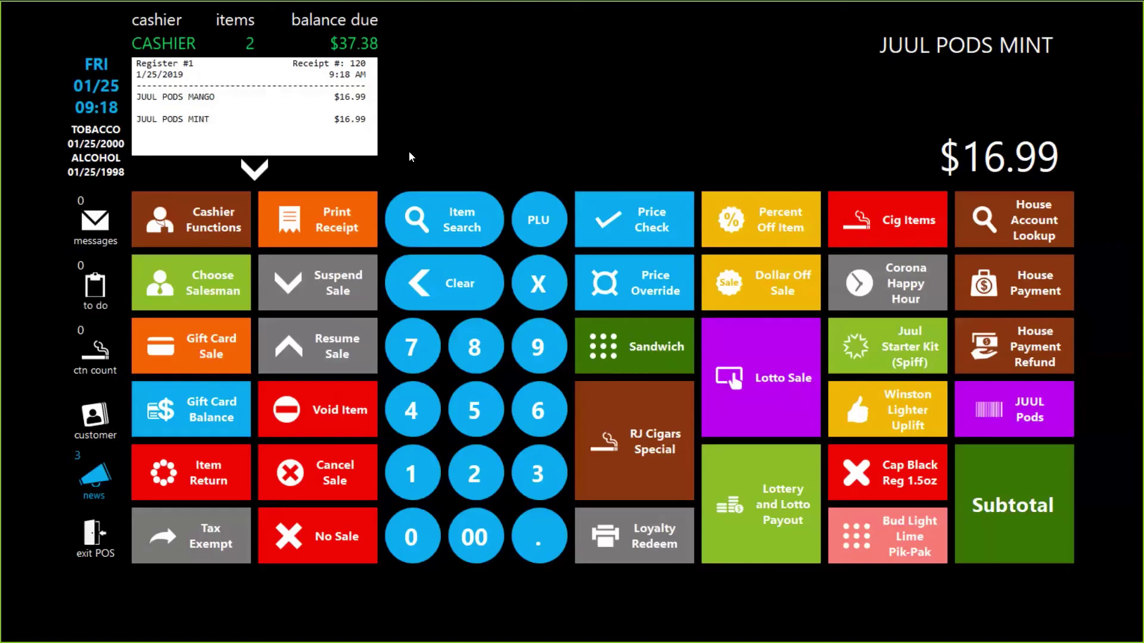
pyautogui.click(1066, 431)
pyautogui.click(588, 309)
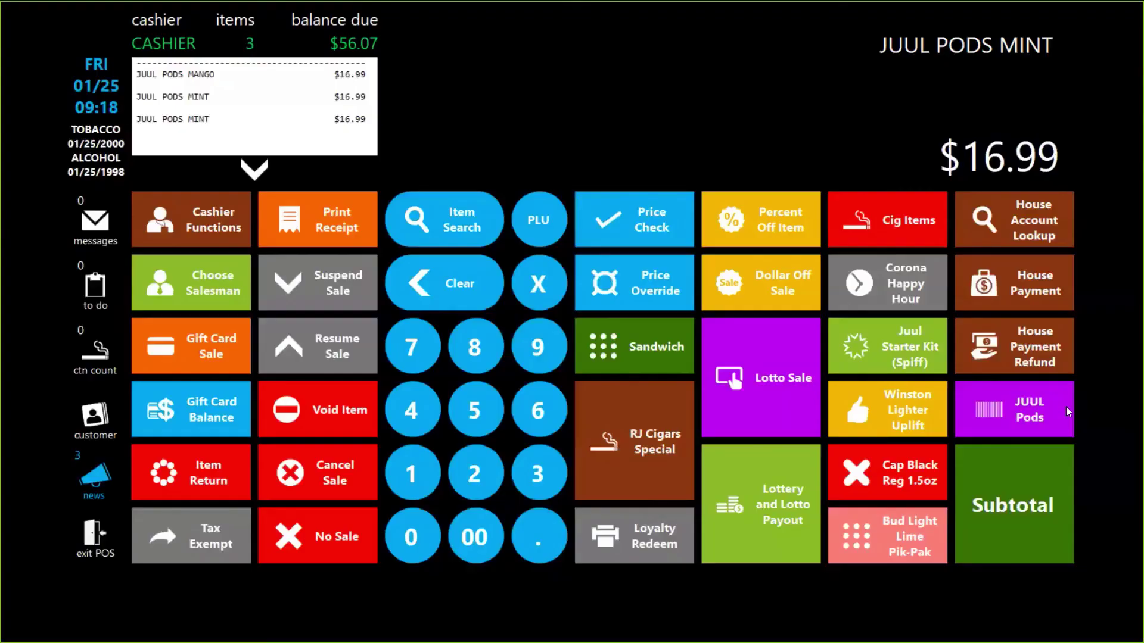
pyautogui.click(1053, 409)
pyautogui.click(569, 74)
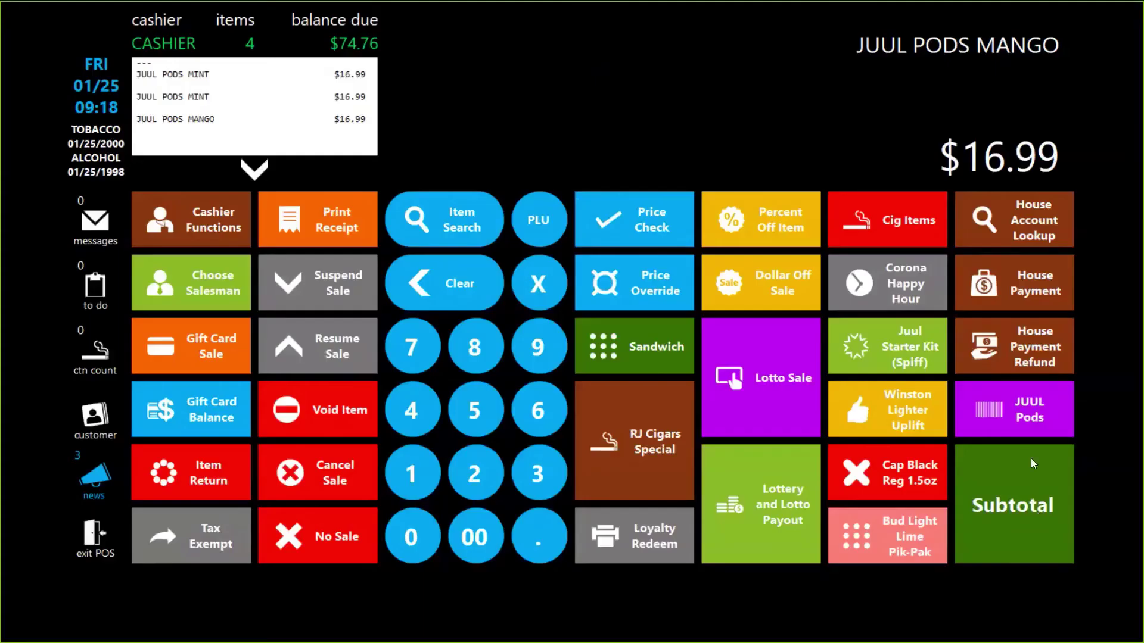
# Step: Try to add a fifth JUUL pod to test the sale limit, and tender the full balance of the four-pod sale
pyautogui.click(1031, 417)
pyautogui.click(529, 148)
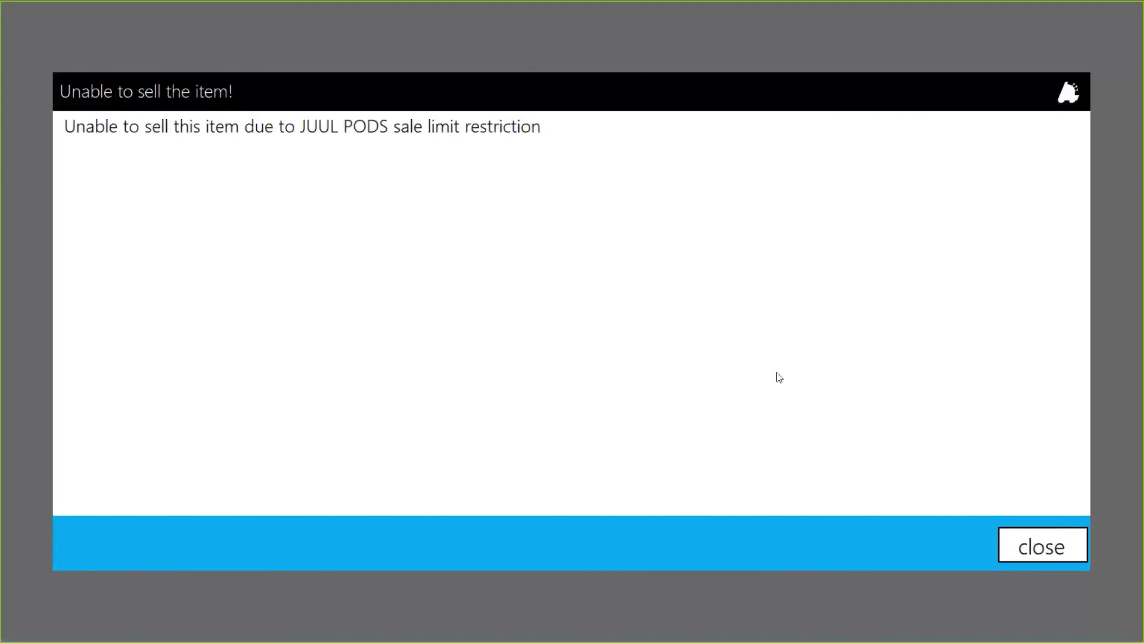
pyautogui.click(1070, 556)
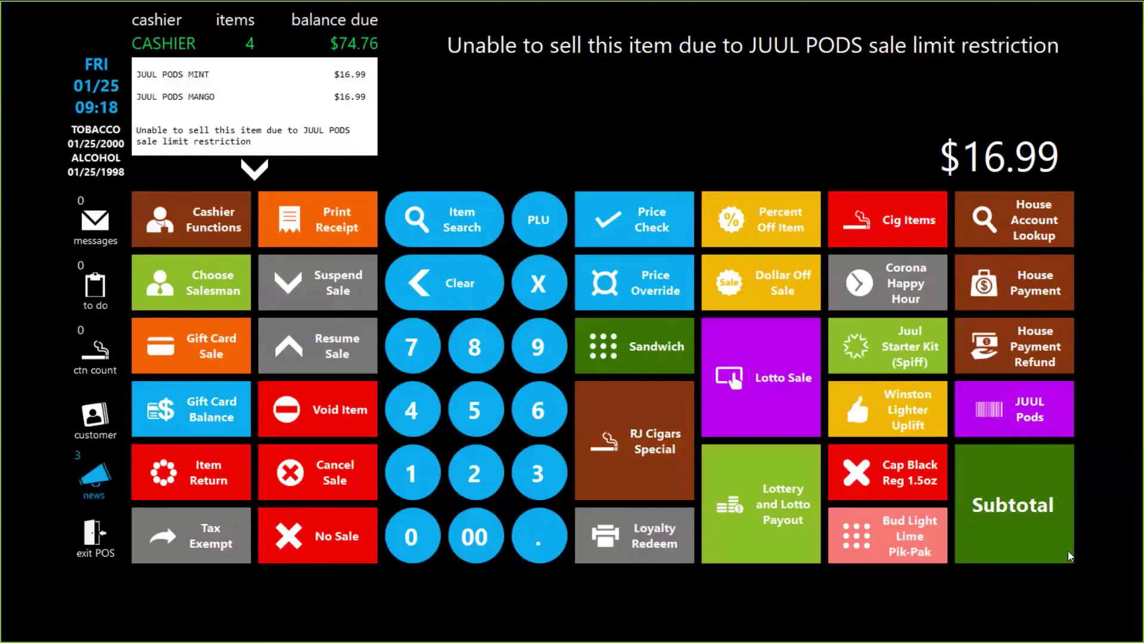
pyautogui.click(1043, 524)
pyautogui.click(650, 315)
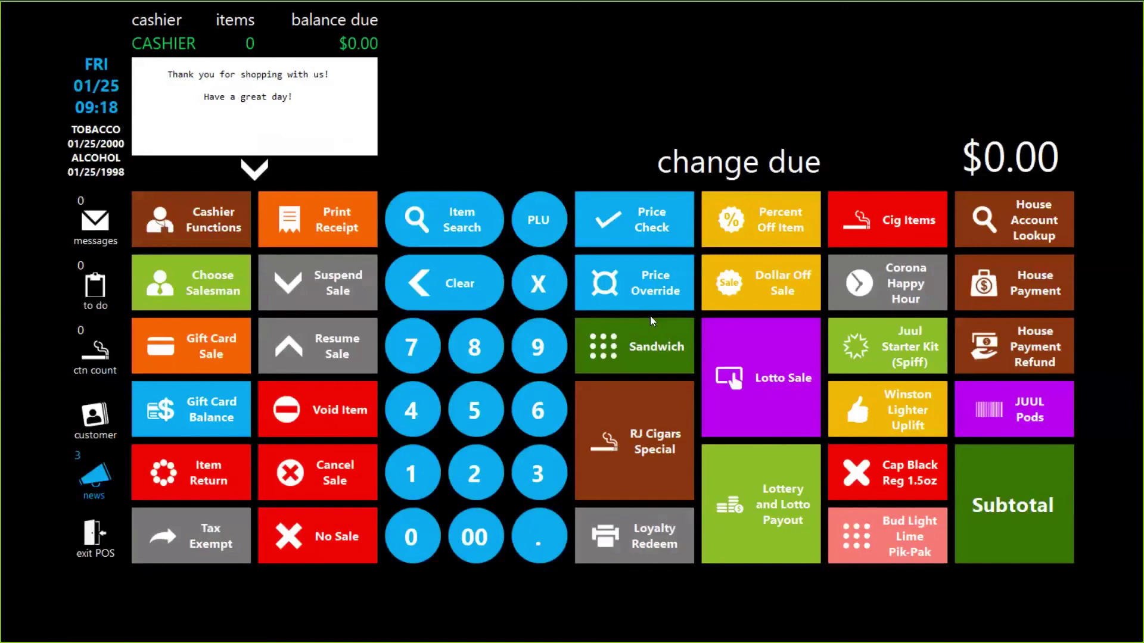
# Step: Leave the register, log off Cashier #1, and exit the point of sale program
pyautogui.click(94, 548)
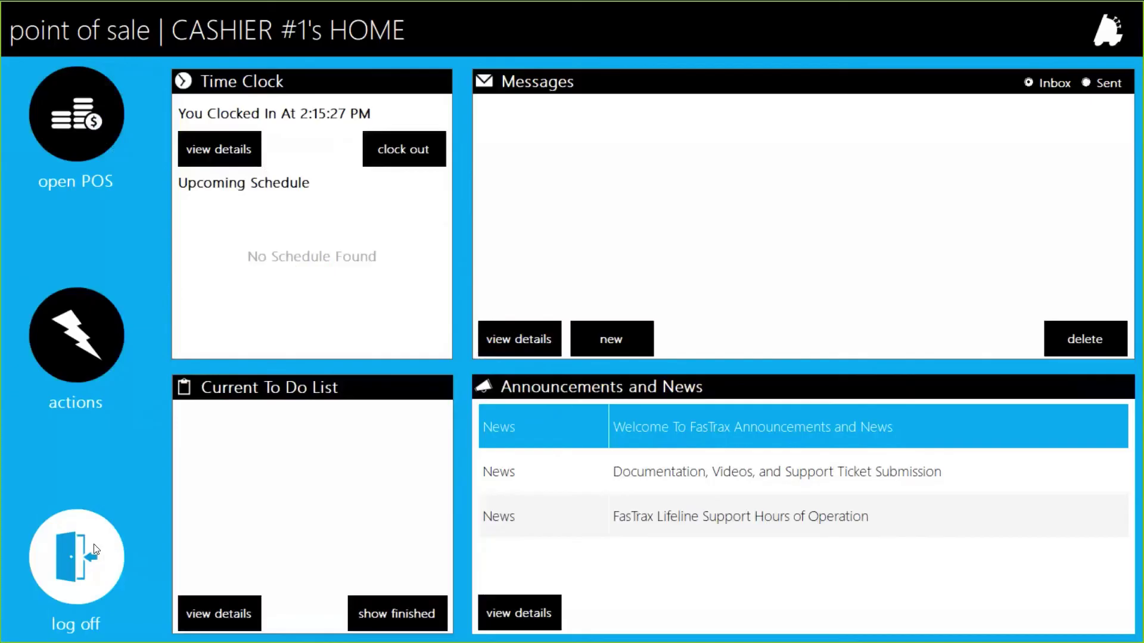
pyautogui.click(94, 548)
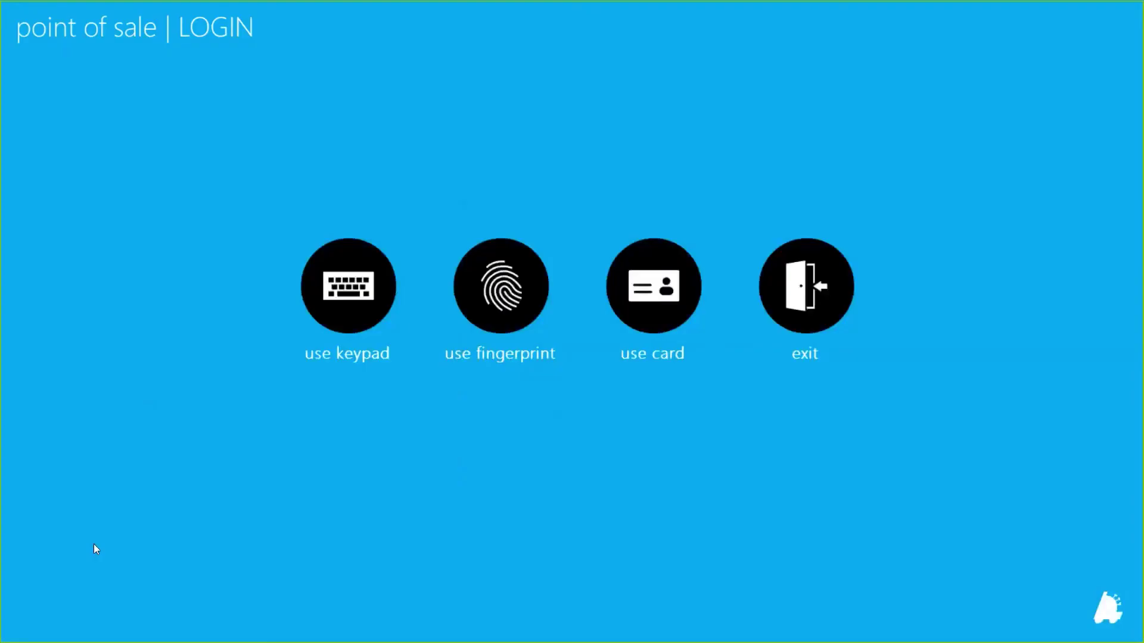
pyautogui.click(845, 302)
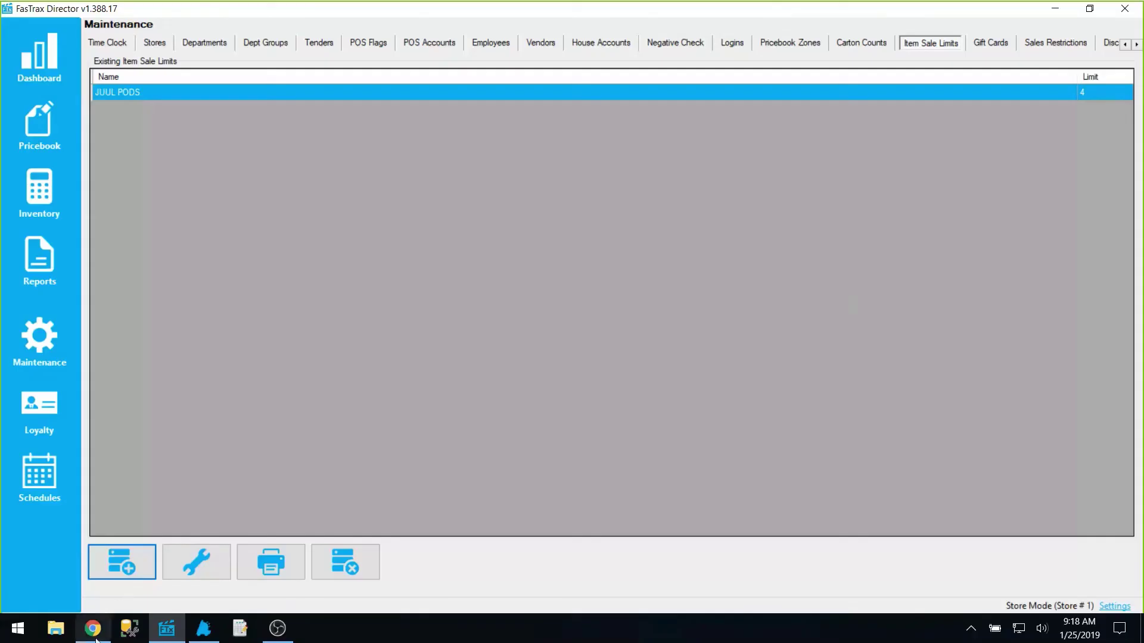
# Step: Switch to Chrome and go to the FasTrax Solutions home page at goftx.com
pyautogui.click(56, 581)
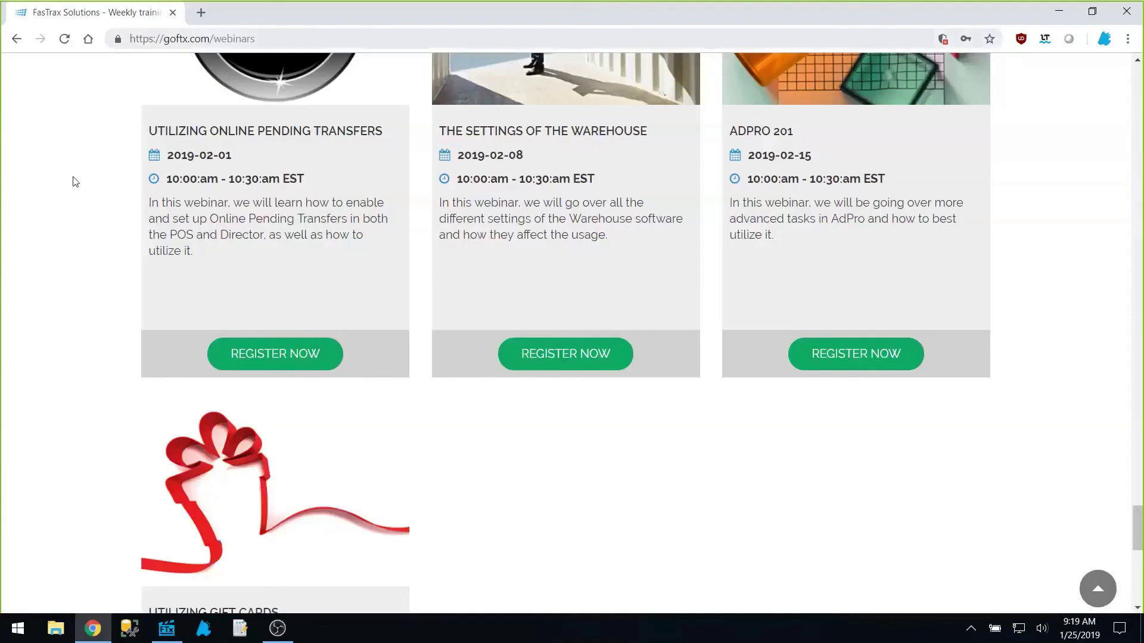
pyautogui.click(260, 40)
pyautogui.write('g')
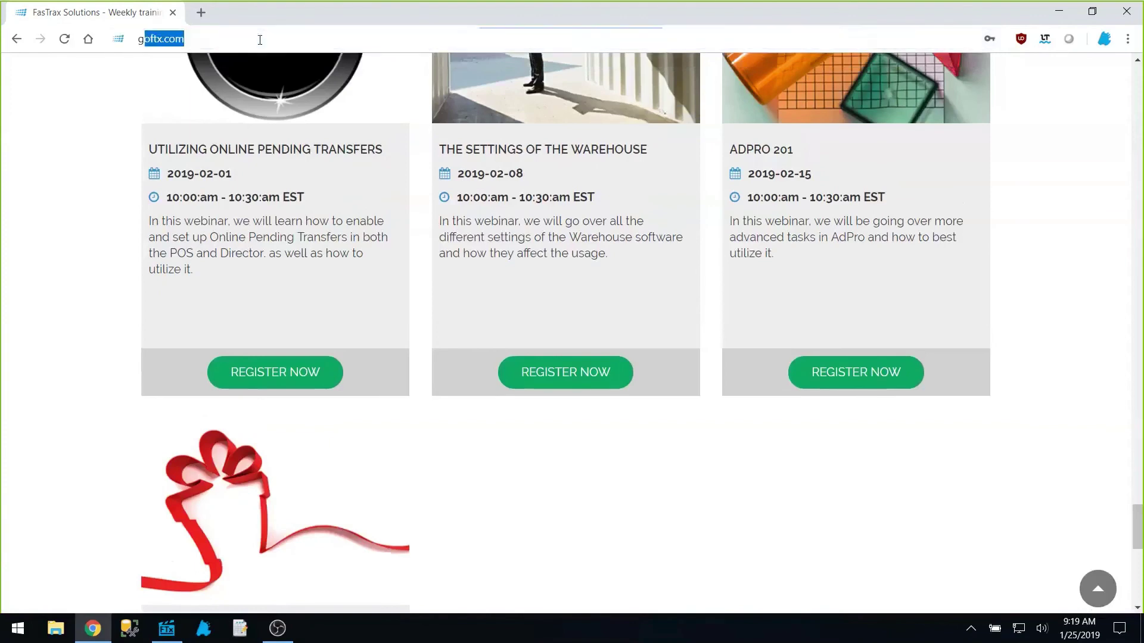
pyautogui.write('oftx.co')
pyautogui.press('Return')
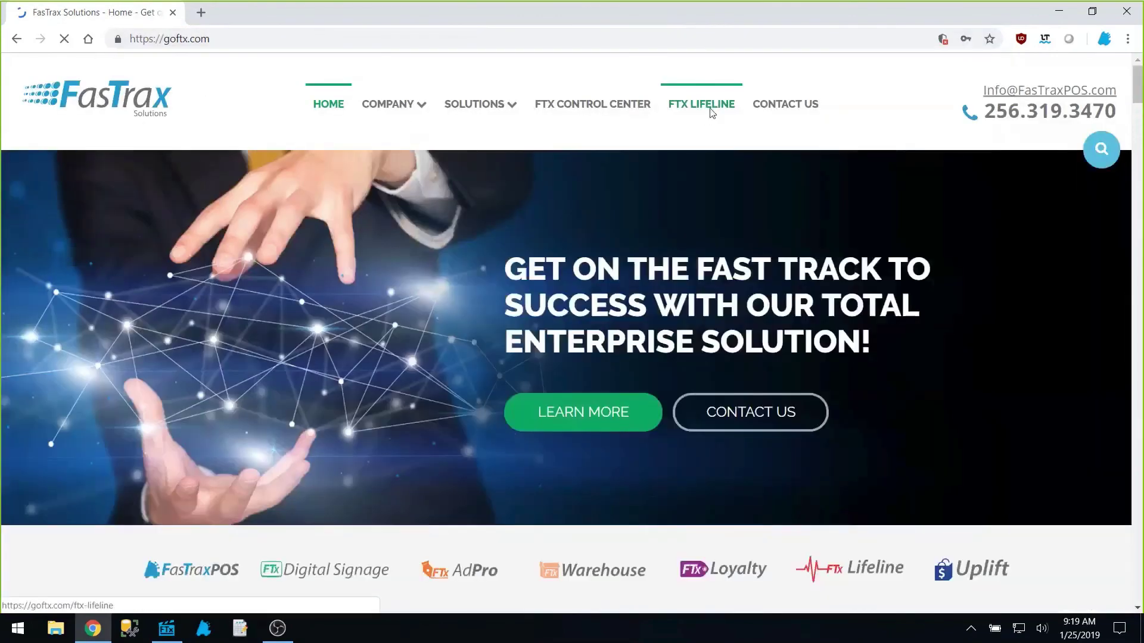
# Step: Go to the FTX Lifeline page and open the webinars page from its product support options
pyautogui.click(712, 106)
pyautogui.scroll(-4, 700, 120)
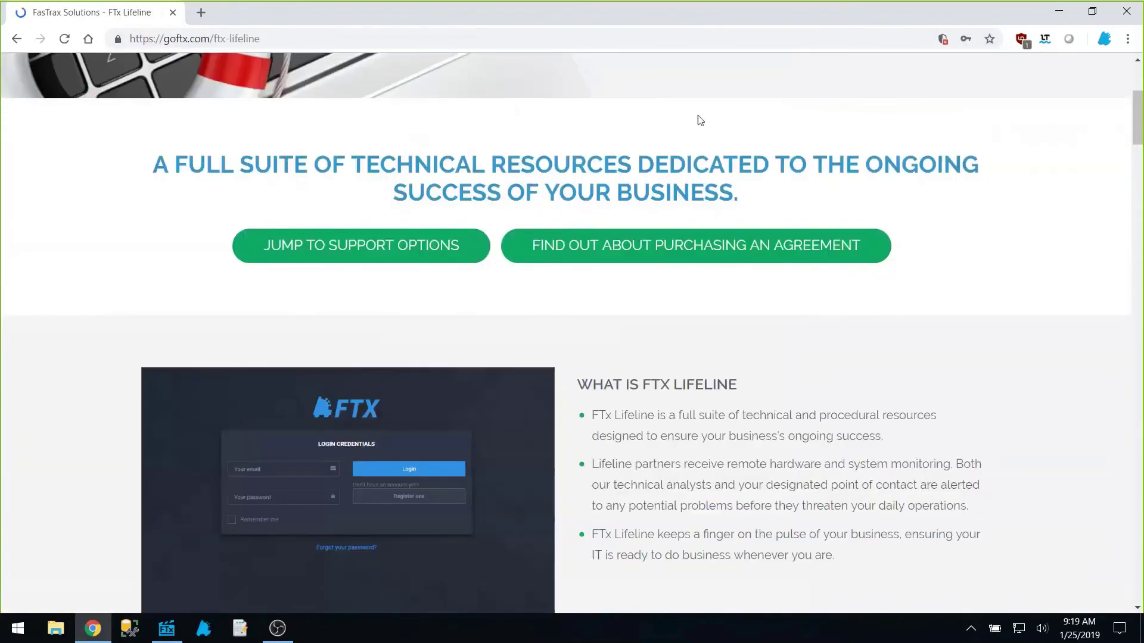
pyautogui.scroll(-20, 700, 120)
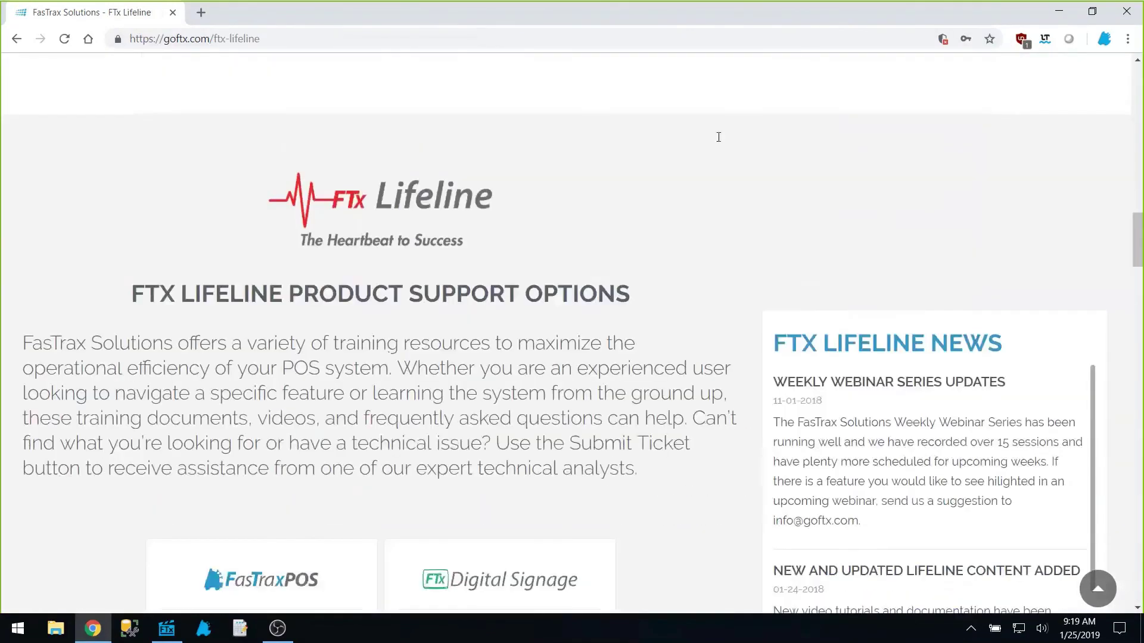
pyautogui.scroll(-10, 719, 137)
pyautogui.click(512, 226)
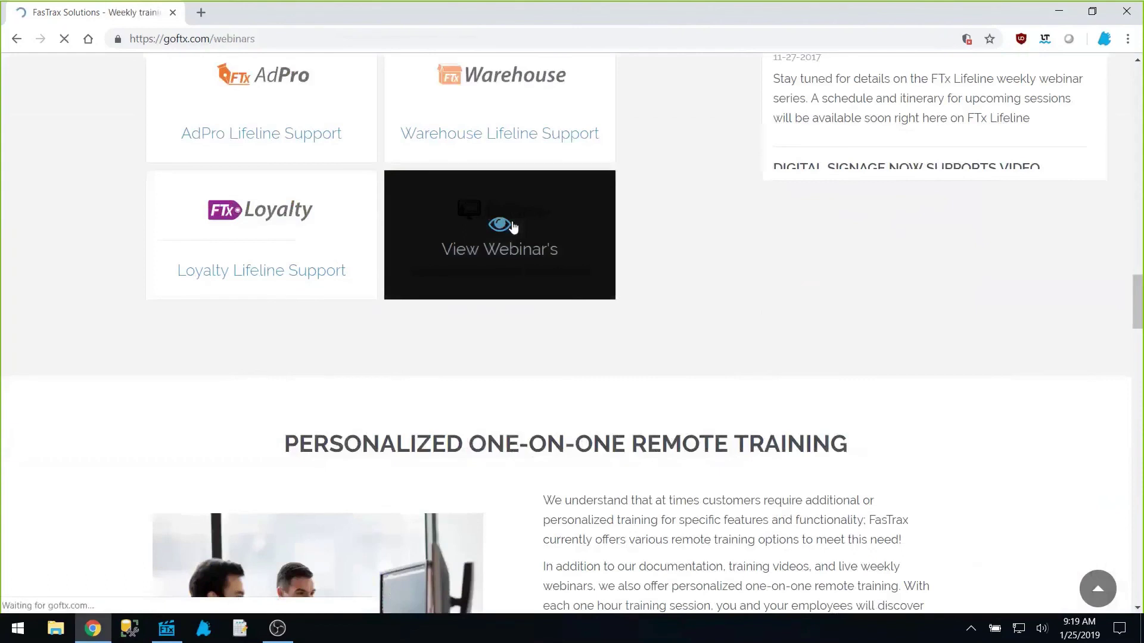